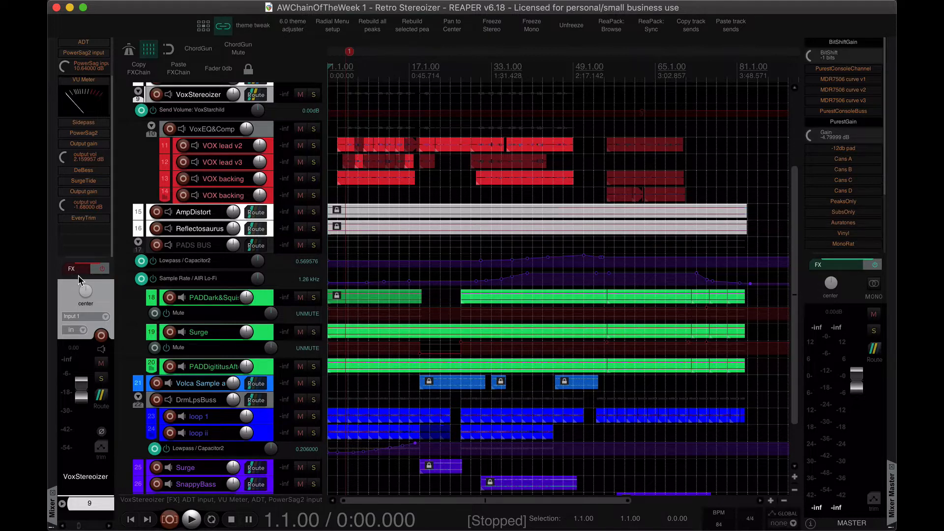
# Play the song from marker 1 to hear the vocal section, and stop playback.
pyautogui.press('1')
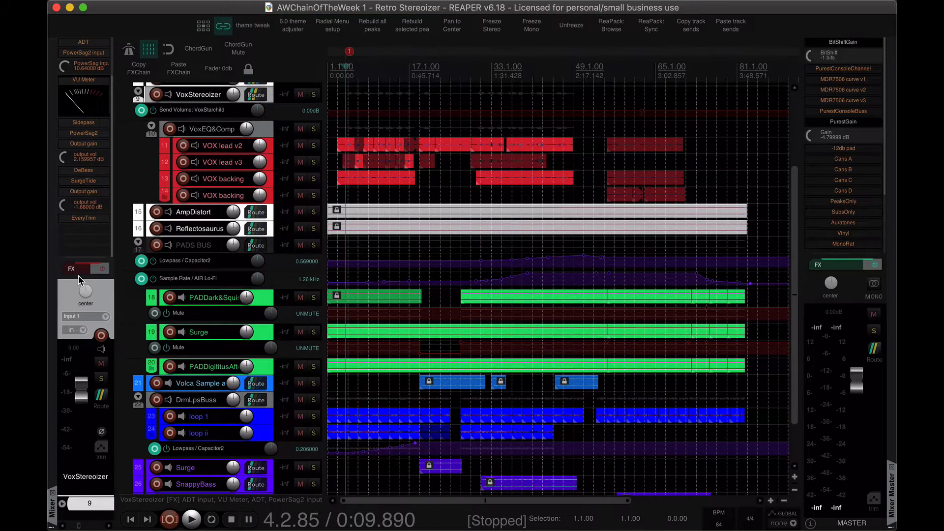
pyautogui.press('space')
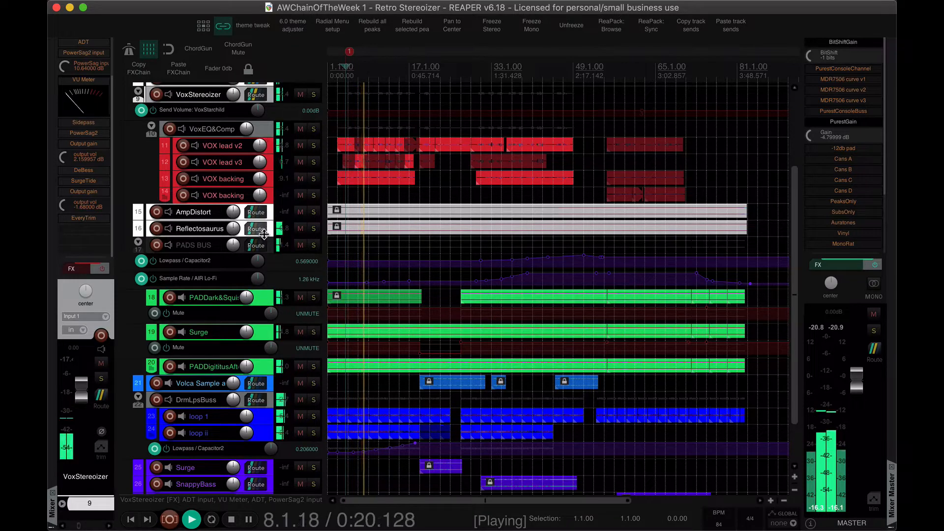
pyautogui.scroll(2, 241, 254)
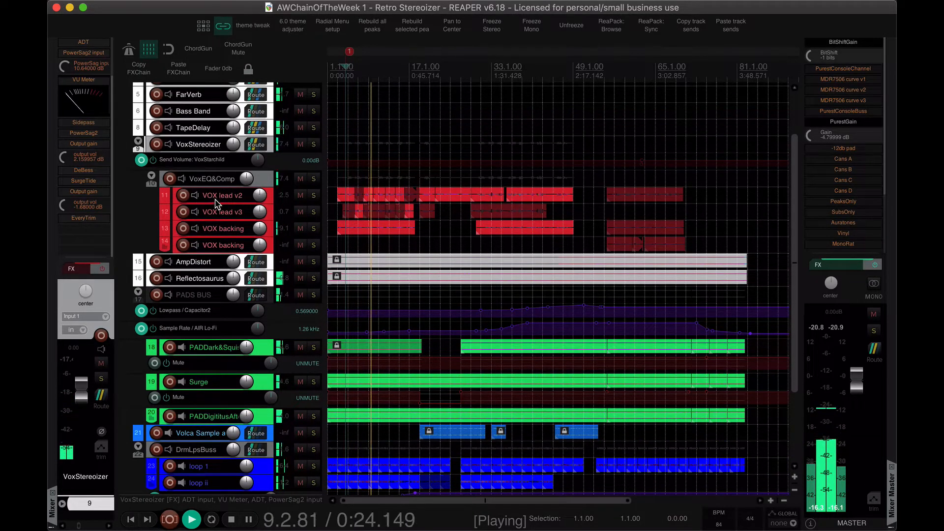
pyautogui.press('space')
# Remove the DeBess plugin from the VoxEQ&Comp track's effects chain.
pyautogui.click(229, 182)
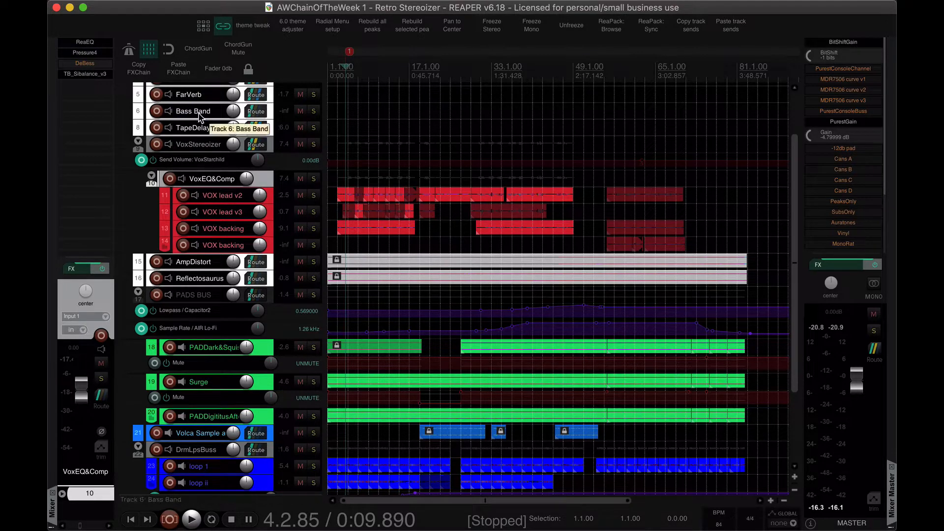
pyautogui.keyDown('alt'); pyautogui.click(84, 64); pyautogui.keyUp('alt')
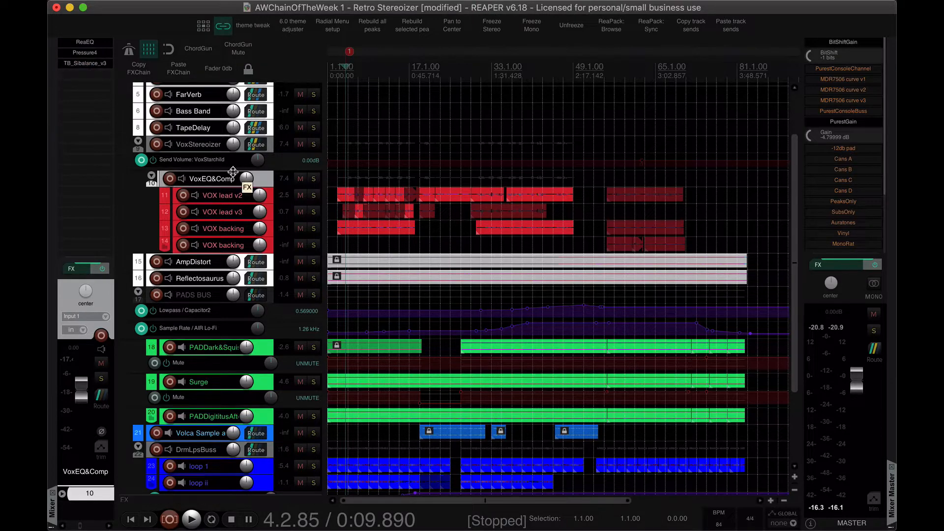
# During playback, set VoxStereoizer's final output gain to about -2.64 dB and the output gain before DeBess to about 1.76 dB.
pyautogui.click(212, 146)
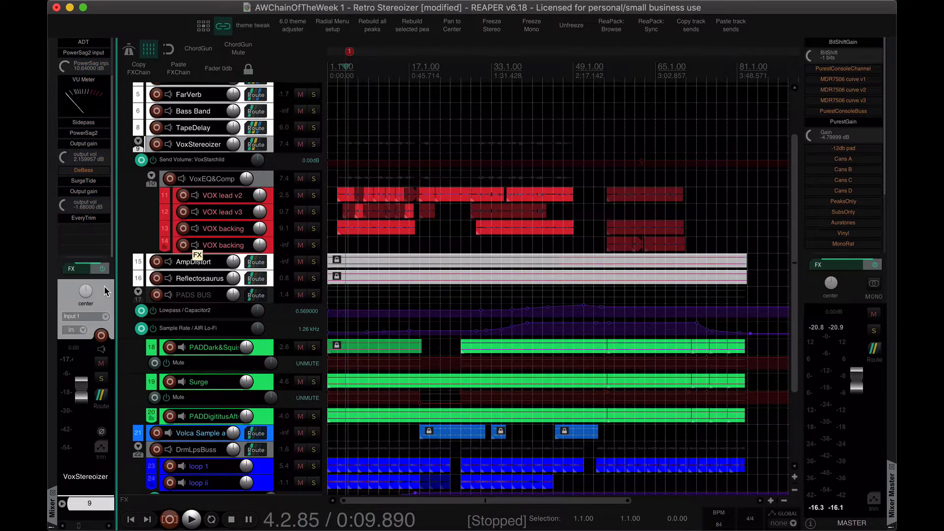
pyautogui.scroll(3, 109, 216)
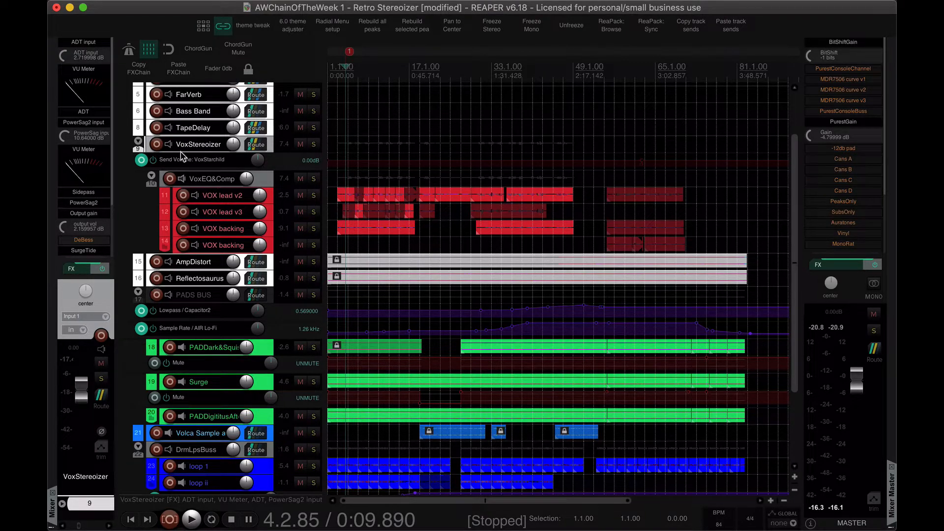
pyautogui.press('space')
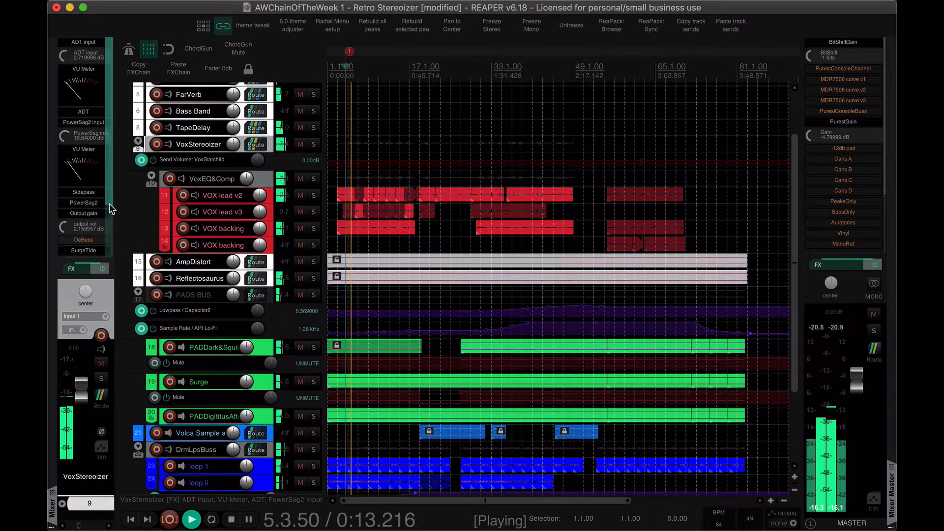
pyautogui.scroll(-2, 90, 215)
pyautogui.scroll(-3, 73, 213)
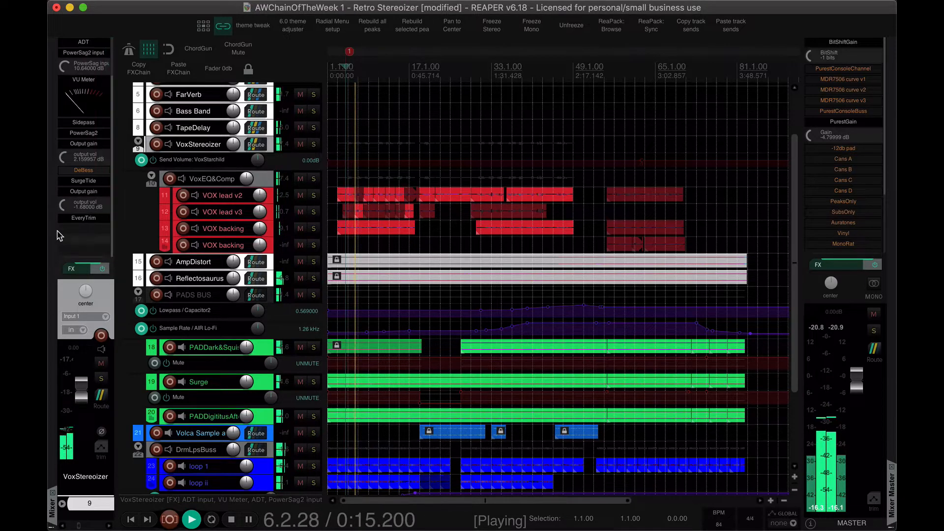
pyautogui.moveTo(61, 206); pyautogui.dragTo(62, 212)
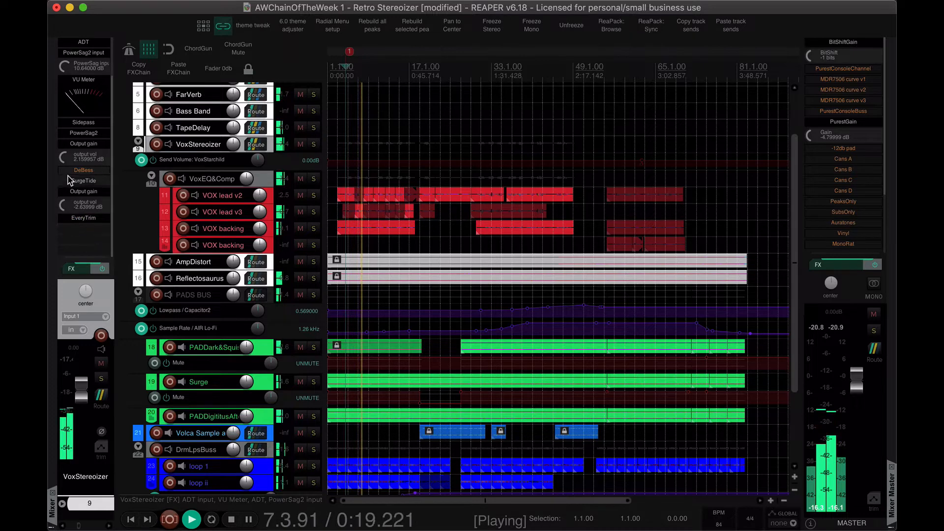
pyautogui.moveTo(64, 161); pyautogui.dragTo(65, 168)
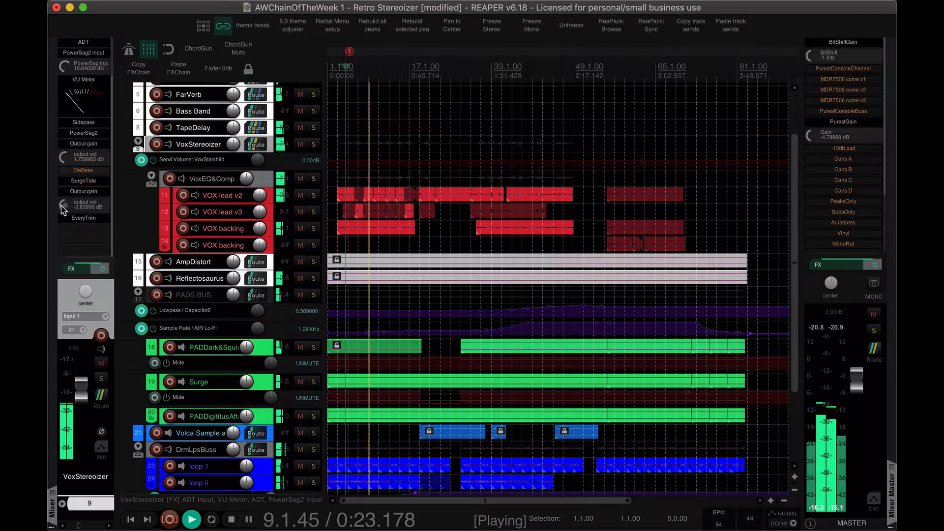
# Set the Right level of the EveryTrim plugin on VoxStereoizer to 0.528 dB and close its window.
pyautogui.click(84, 218)
pyautogui.moveTo(307, 87); pyautogui.dragTo(314, 89)
pyautogui.moveTo(181, 31); pyautogui.dragTo(214, 50)
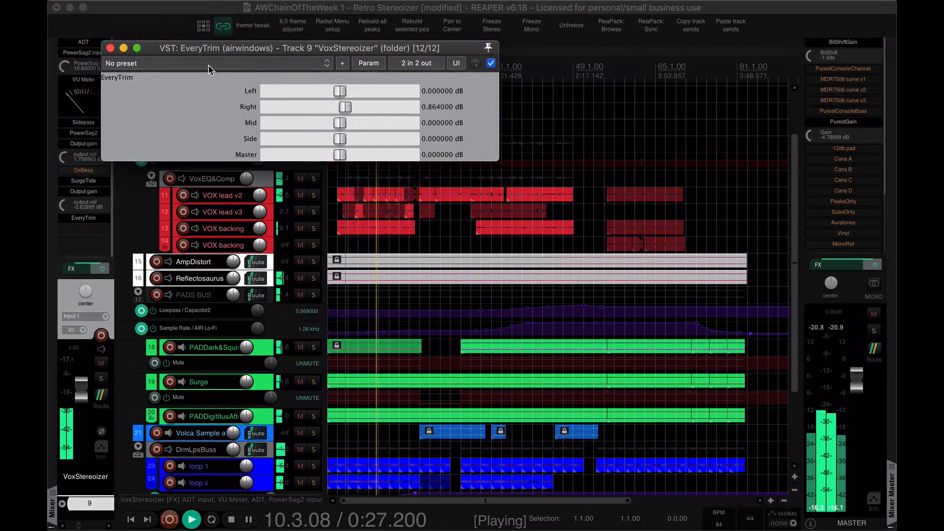
pyautogui.moveTo(344, 104); pyautogui.dragTo(341, 105)
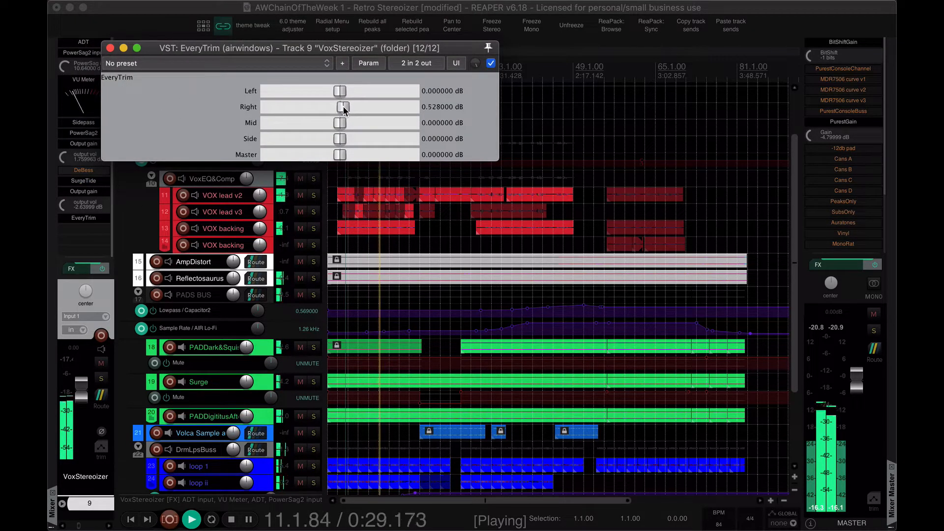
pyautogui.click(110, 48)
# Set VoxStereoizer's PowerSag2 input gain to about 6.80 dB and PowerSag2's Inv/Wet to 0.842, and close the plugin window.
pyautogui.scroll(3, 74, 181)
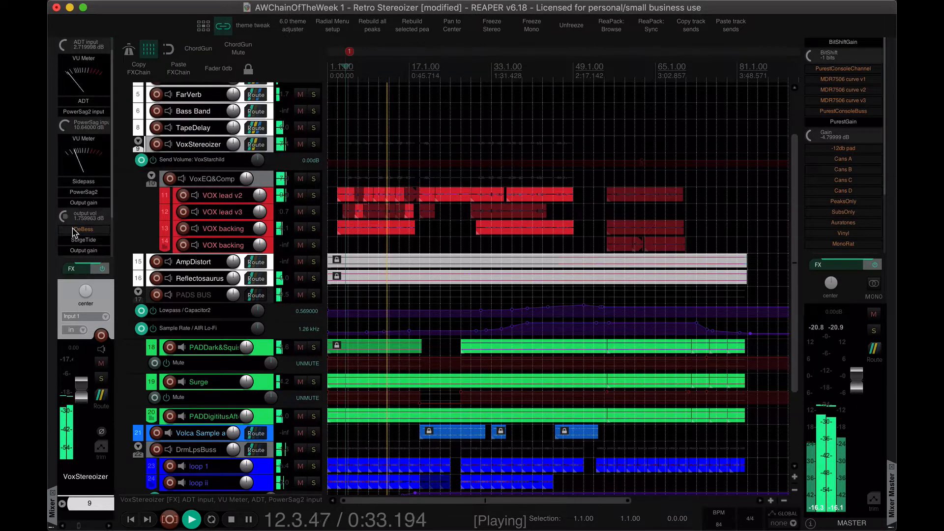
pyautogui.moveTo(64, 126); pyautogui.dragTo(64, 137)
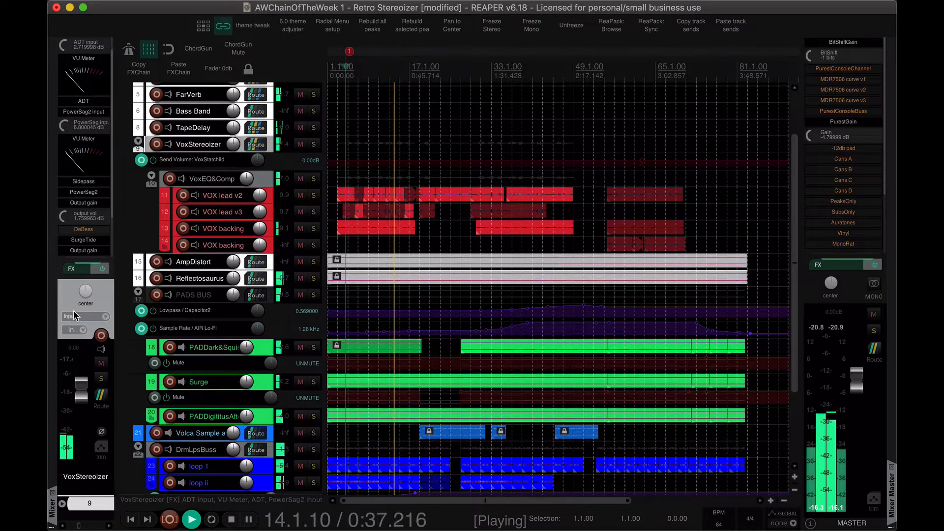
pyautogui.doubleClick(92, 196)
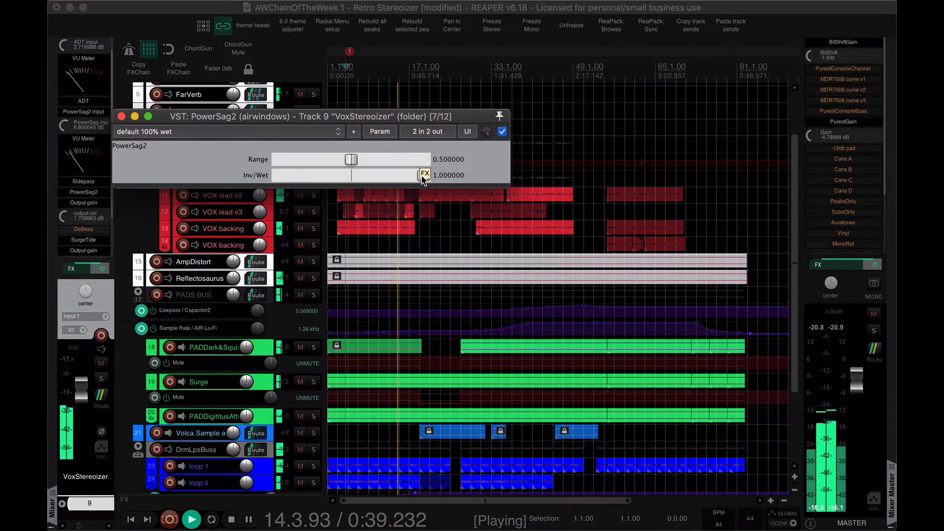
pyautogui.moveTo(422, 175); pyautogui.dragTo(412, 175)
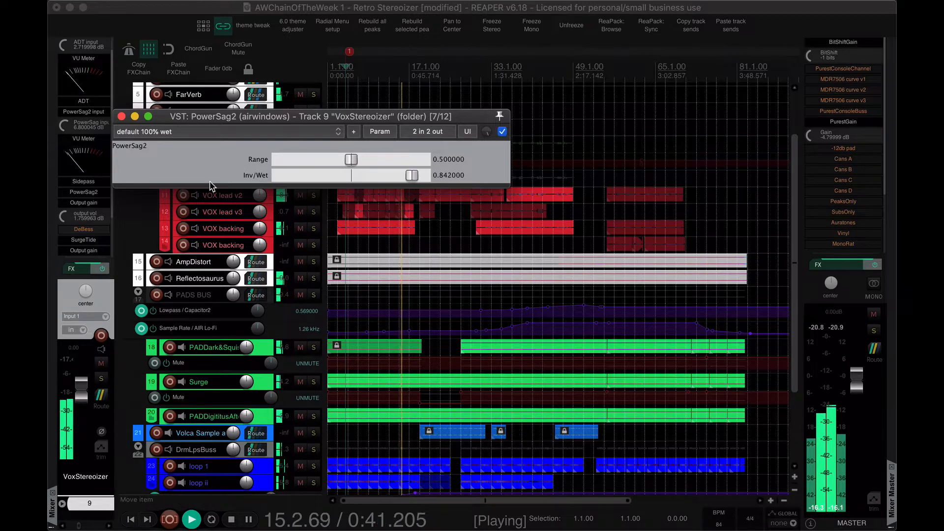
pyautogui.moveTo(243, 120); pyautogui.dragTo(332, 133)
pyautogui.click(210, 130)
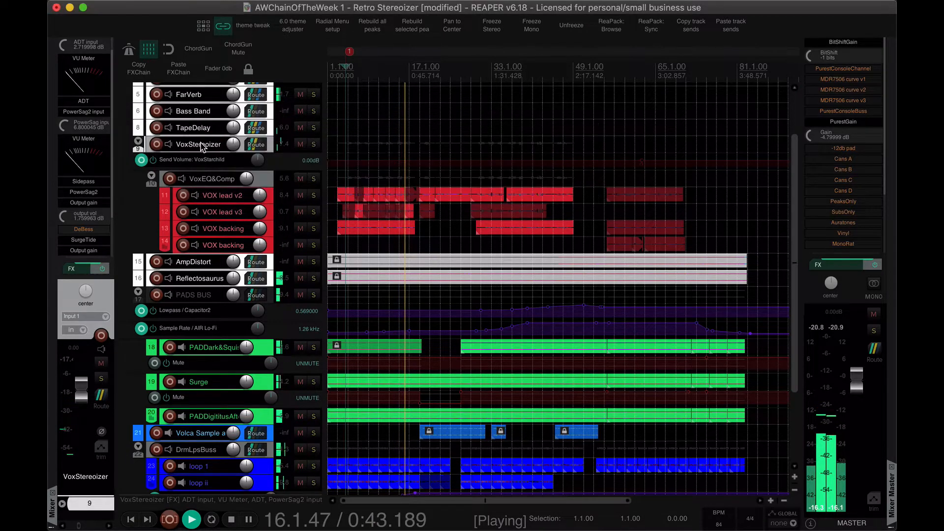
# Compare the vocal section in mono and stereo on the master output, replaying it from near the first marker.
pyautogui.click(873, 286)
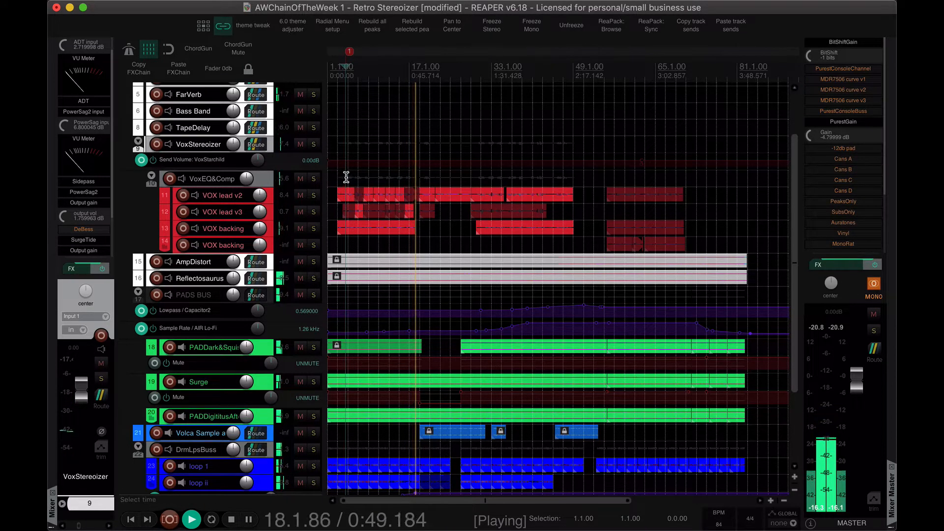
pyautogui.click(346, 181)
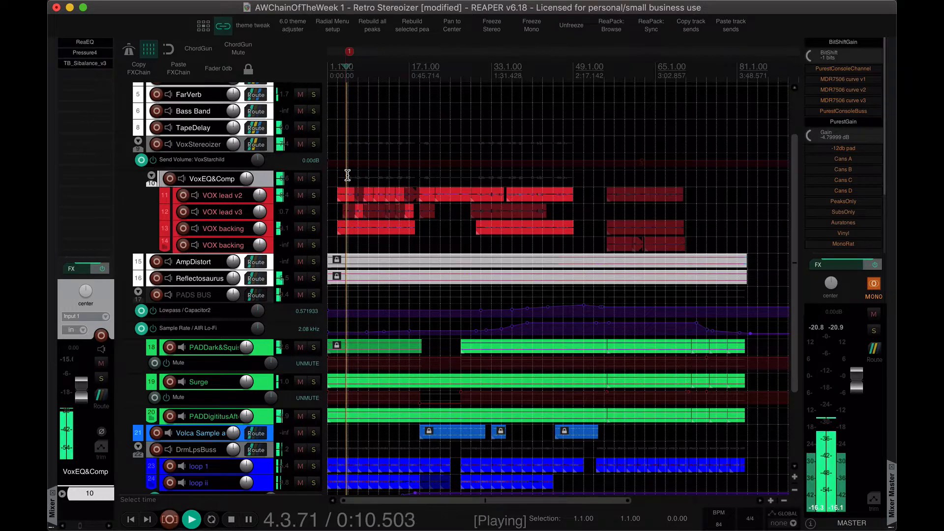
pyautogui.click(872, 284)
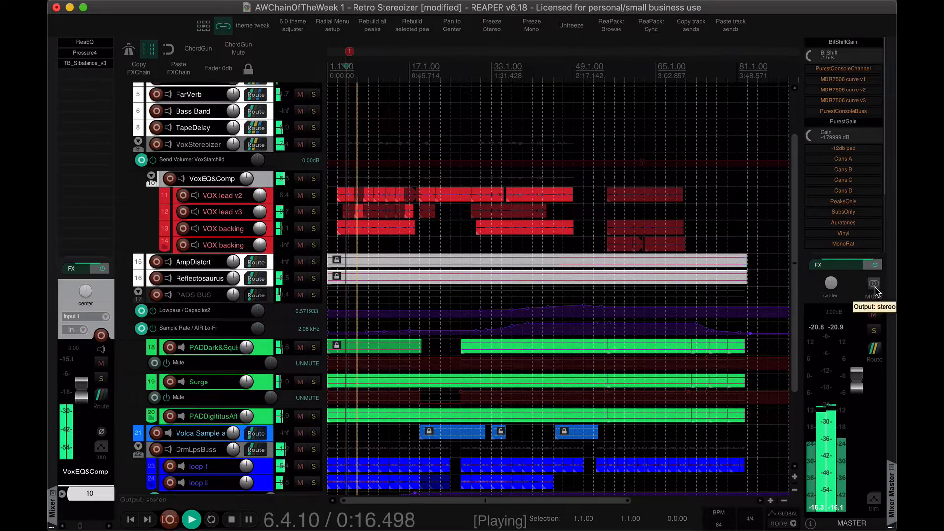
pyautogui.click(874, 289)
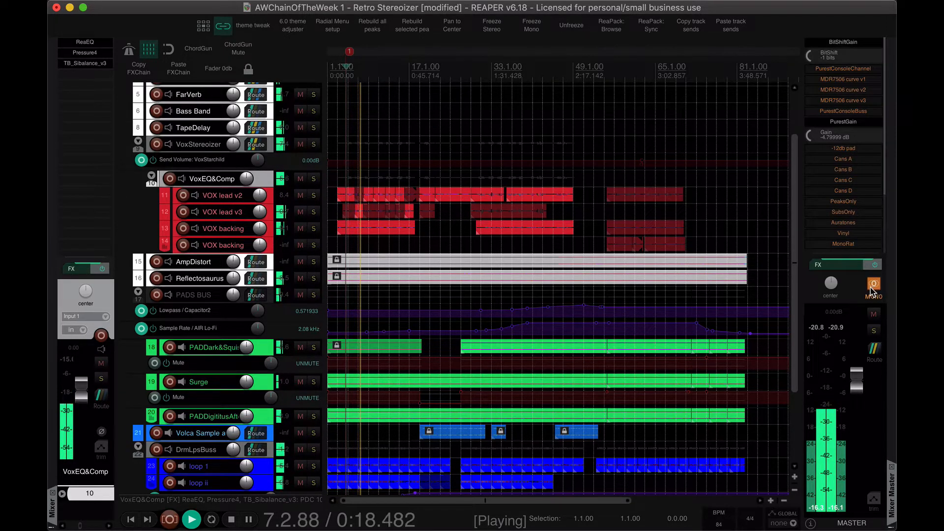
pyautogui.click(873, 289)
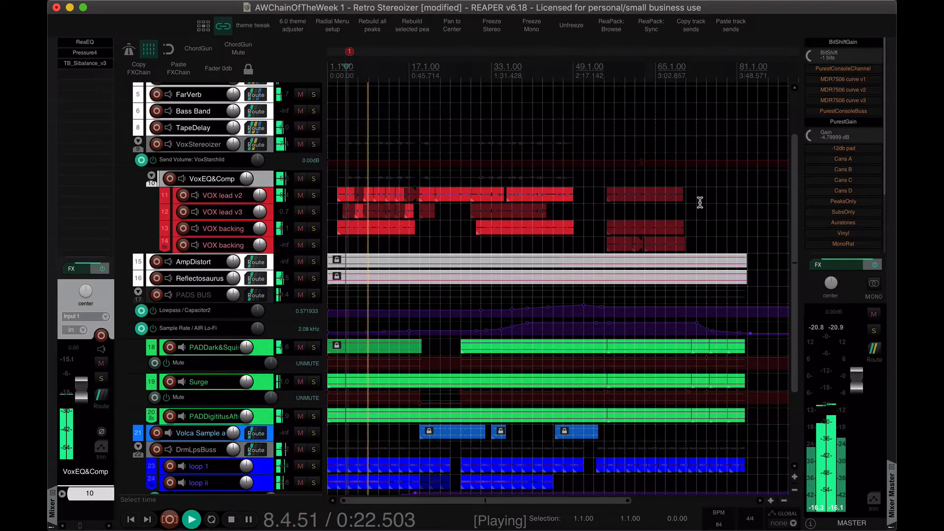
# Audition the mix through the Cans A effect on the master, bypass it again and stop playback.
pyautogui.click(843, 159)
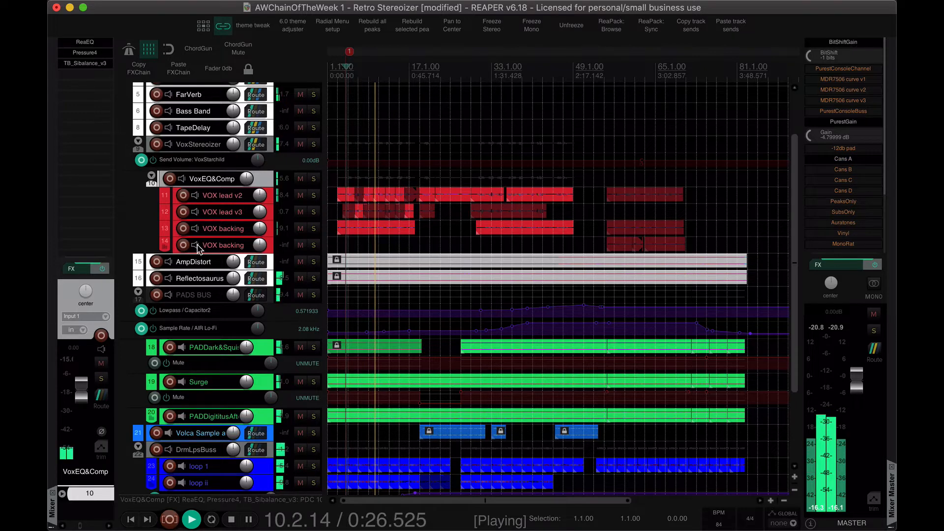
pyautogui.click(843, 159)
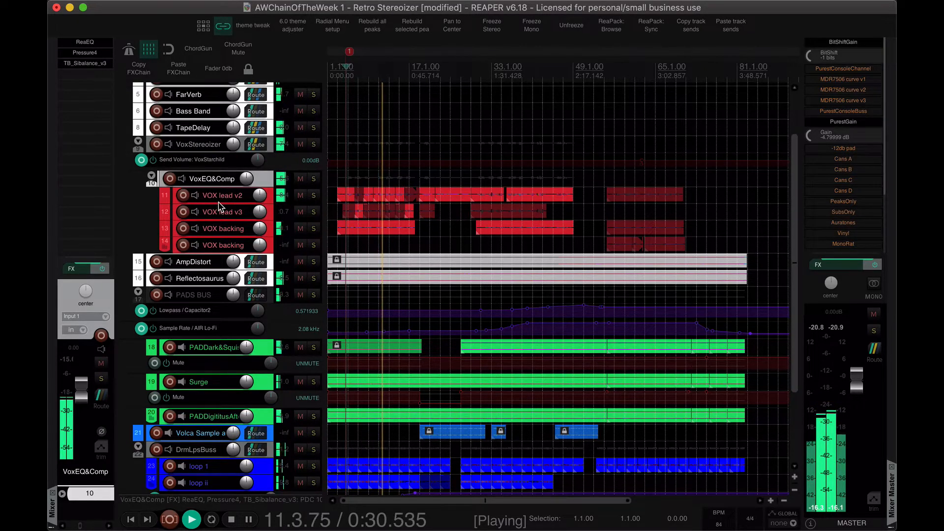
pyautogui.press('space')
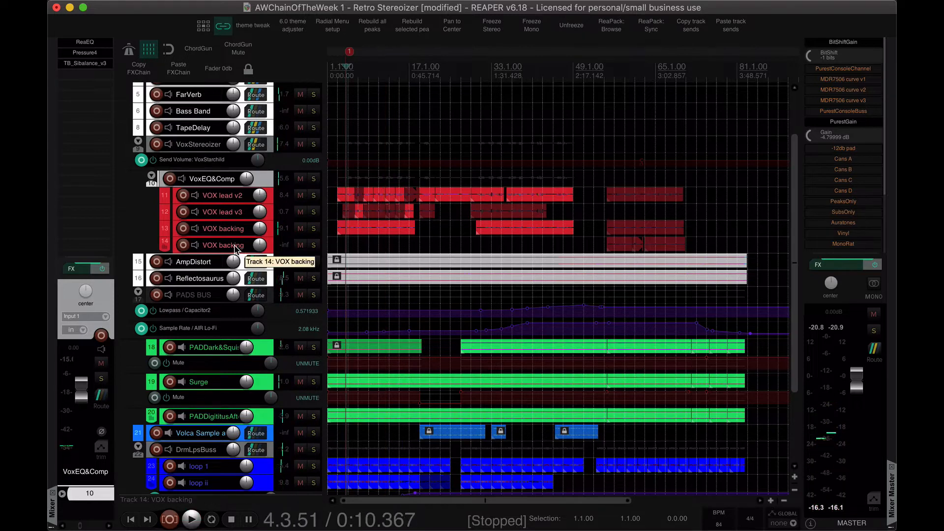
# Move the final Output gain below EveryTrim in the VoxStereoizer effects chain.
pyautogui.click(206, 144)
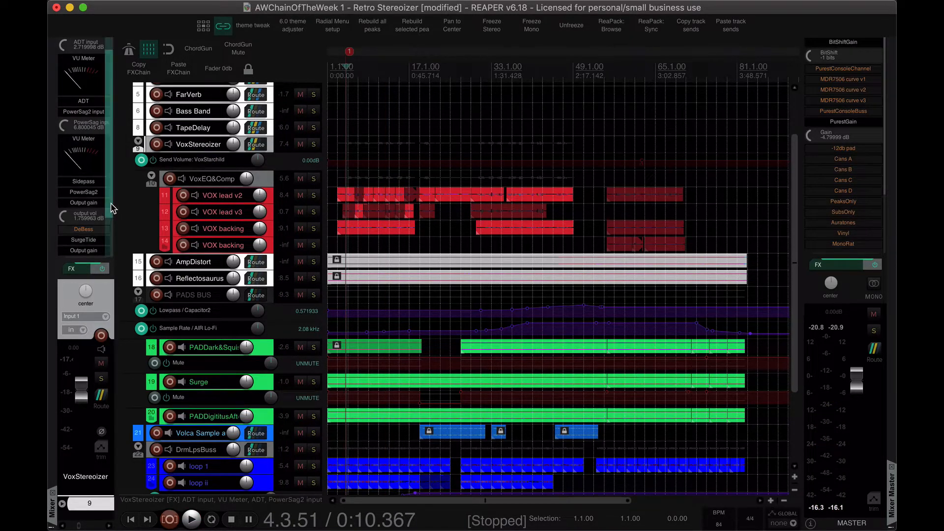
pyautogui.scroll(-3, 112, 208)
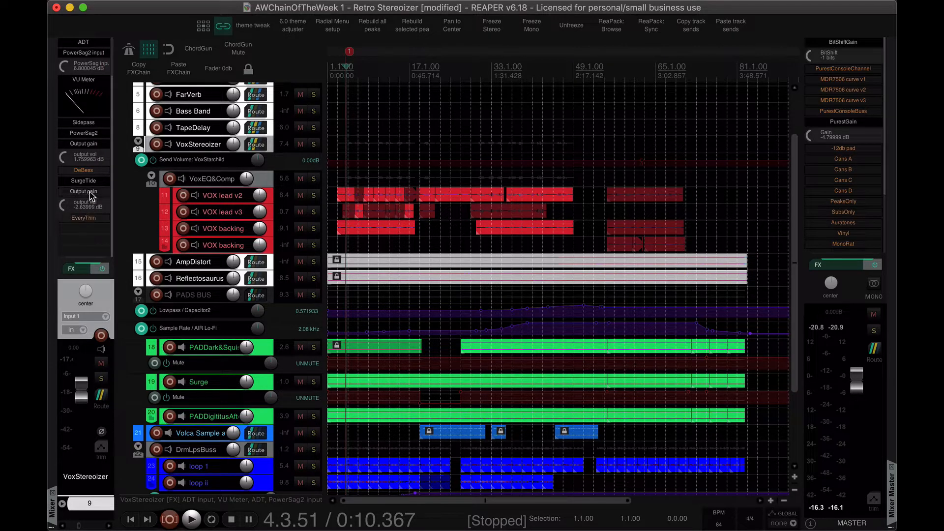
pyautogui.moveTo(90, 195); pyautogui.dragTo(92, 226)
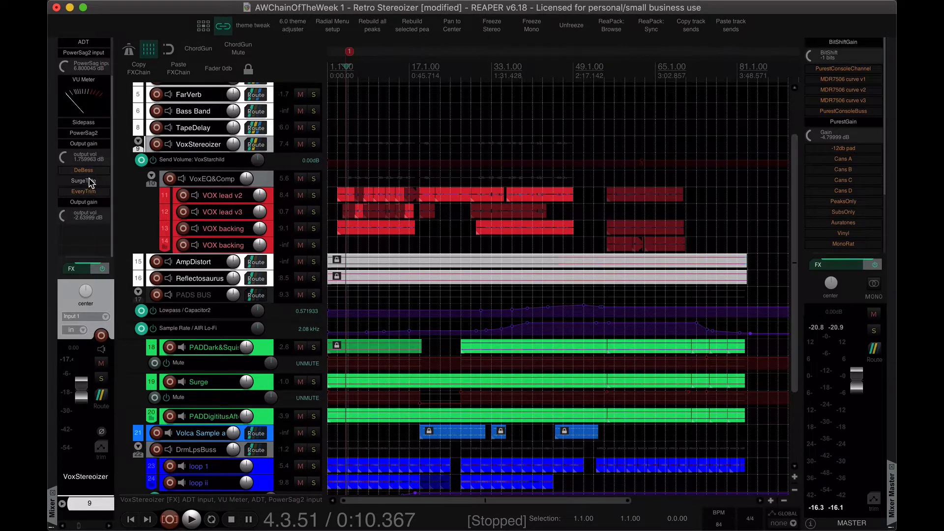
# Bypass the effects in the VoxStereoizer chain from SurgeTide up to ADT input, including both VU Meters.
pyautogui.moveTo(90, 183); pyautogui.dragTo(90, 71)
pyautogui.scroll(4, 98, 137)
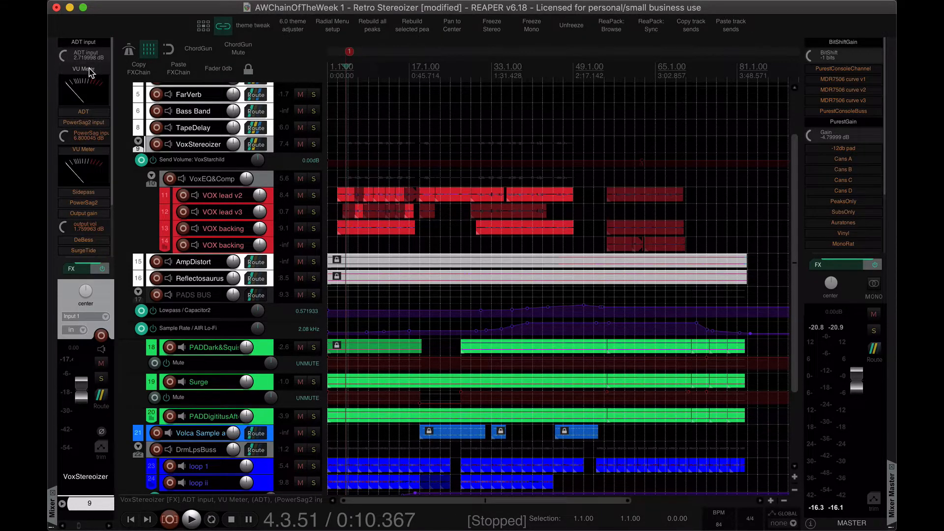
pyautogui.keyDown('shift'); pyautogui.click(90, 68); pyautogui.keyUp('shift')
pyautogui.keyDown('shift'); pyautogui.click(94, 43); pyautogui.keyUp('shift')
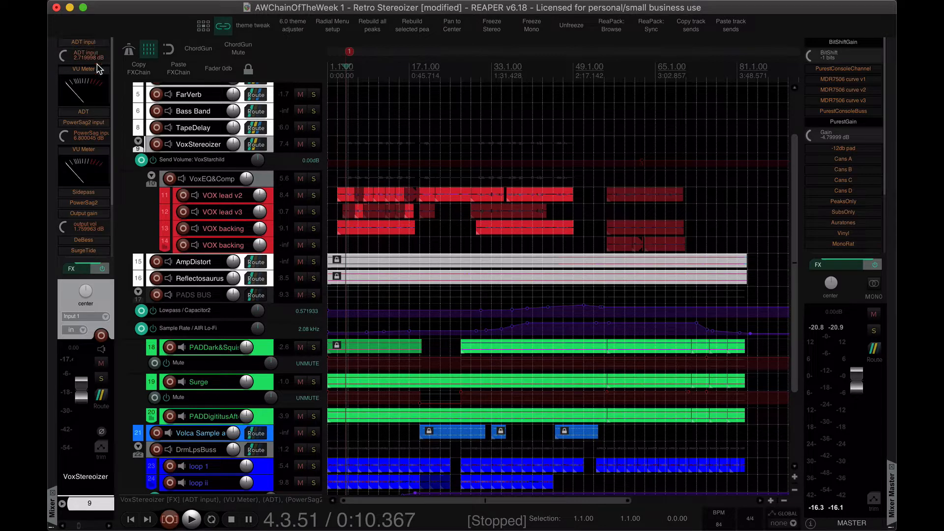
# Open the bypassed ADT plugin on VoxStereoizer and set A Delay to 0.730 and B Delay to 0.637.
pyautogui.doubleClick(90, 114)
pyautogui.moveTo(325, 161); pyautogui.dragTo(331, 164)
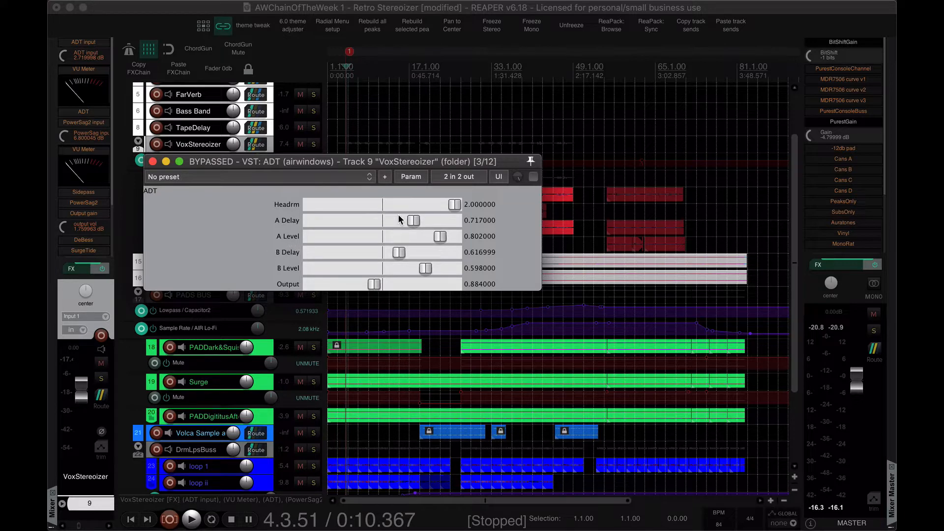
pyautogui.moveTo(415, 225)
pyautogui.mouseDown()
pyautogui.moveTo(395, 225)
pyautogui.moveTo(434, 223)
pyautogui.moveTo(396, 224)
pyautogui.moveTo(429, 222)
pyautogui.moveTo(413, 225)
pyautogui.mouseUp()
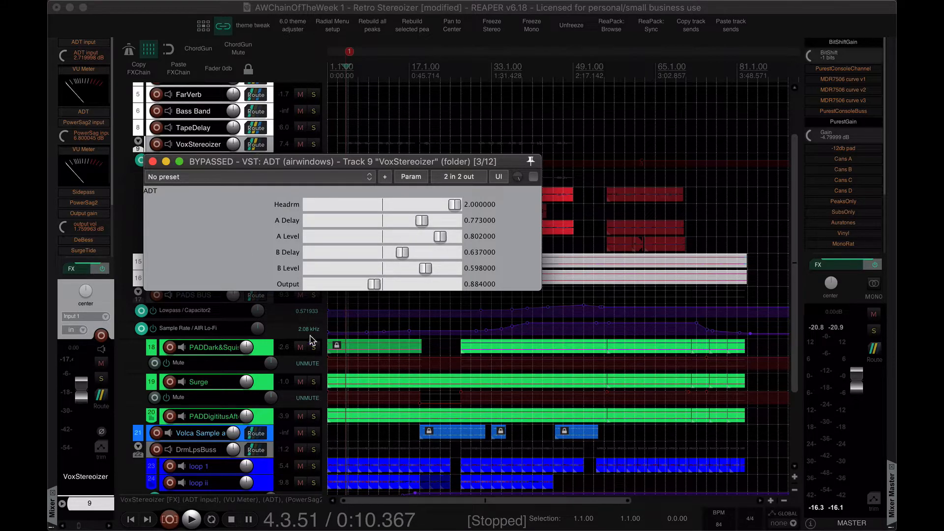
pyautogui.moveTo(414, 220); pyautogui.dragTo(420, 220)
# Open the pin connector of the ADT plugin and place it clear of the plugin's controls.
pyautogui.click(461, 177)
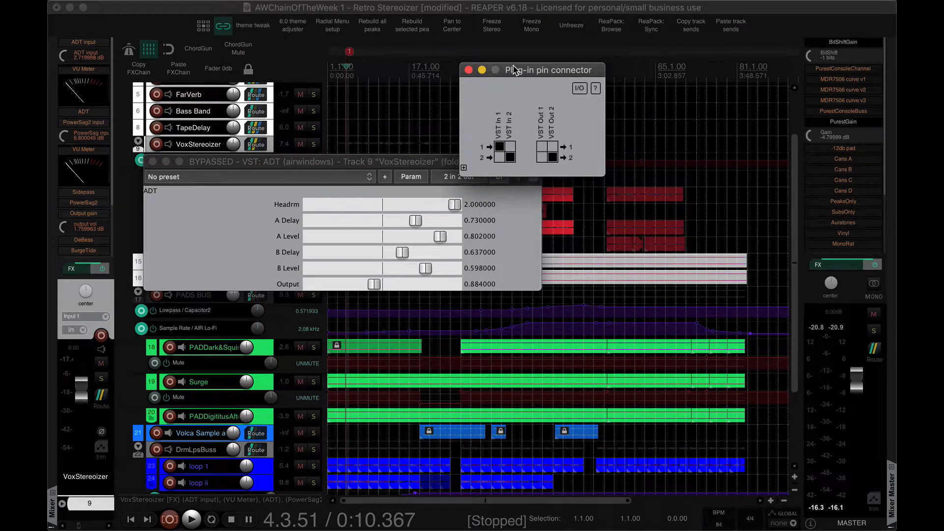
pyautogui.moveTo(513, 70); pyautogui.dragTo(460, 55)
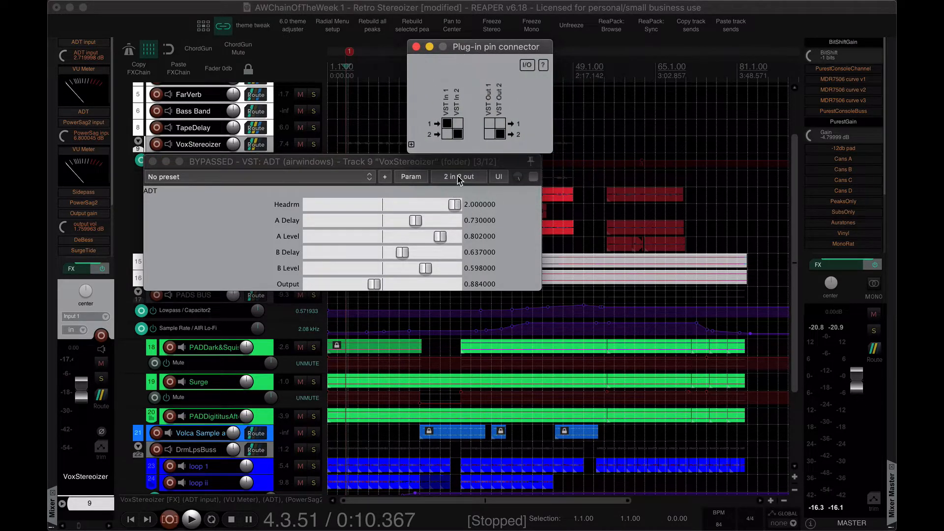
# Reposition the ADT plugin window and examine the output routing in its pin connector.
pyautogui.click(461, 72)
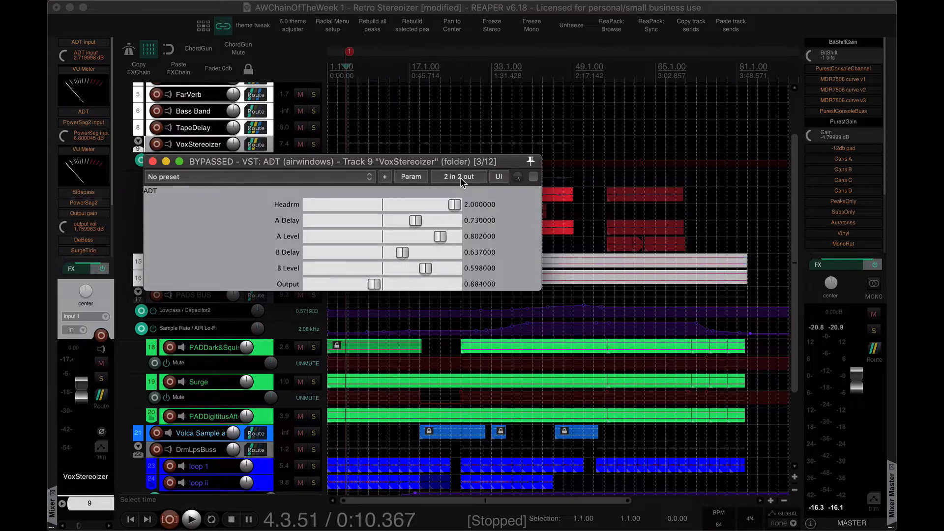
pyautogui.moveTo(329, 167); pyautogui.dragTo(348, 169)
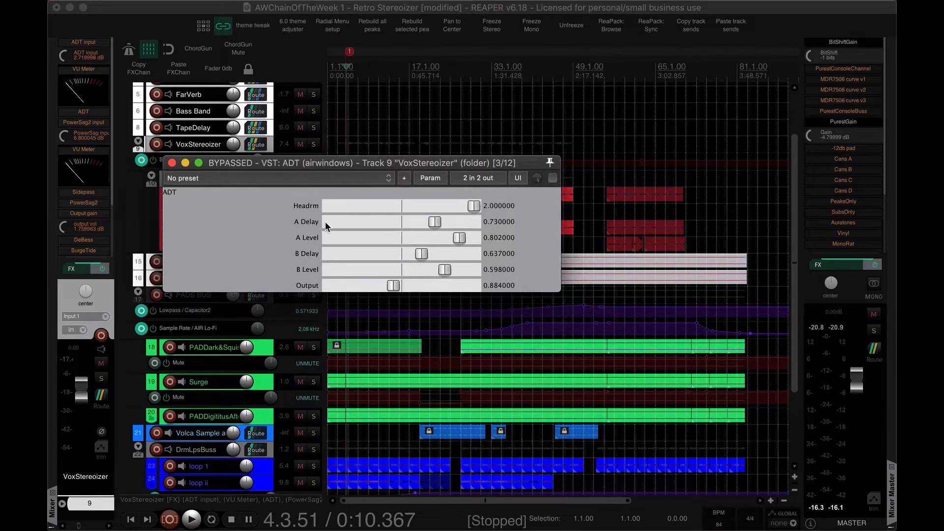
pyautogui.click(470, 178)
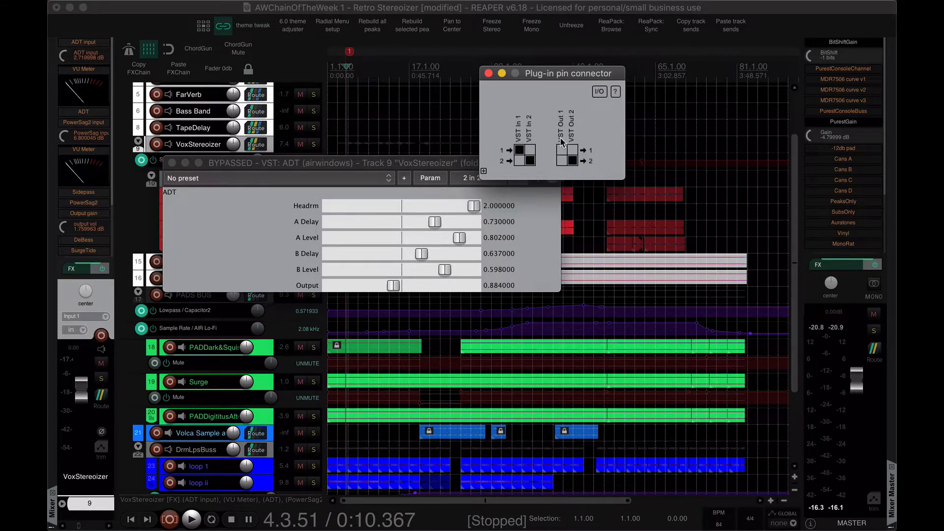
pyautogui.click(366, 162)
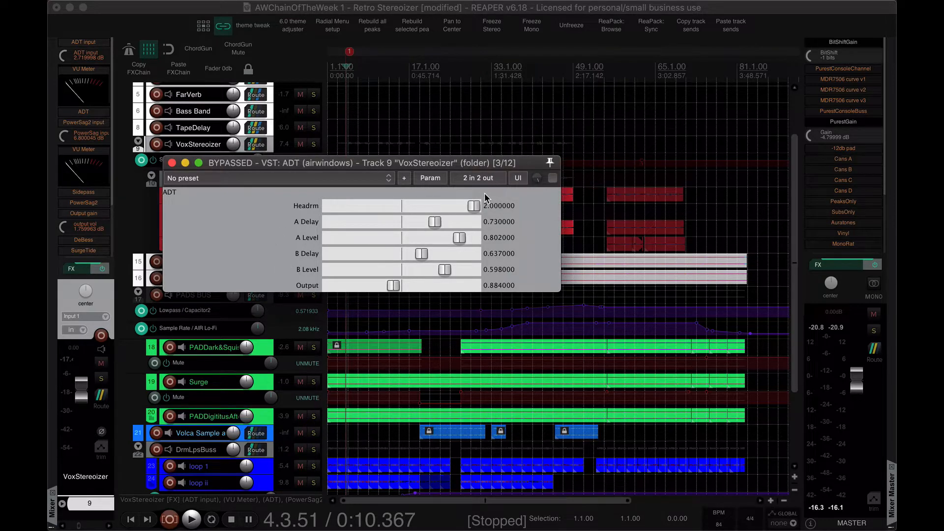
pyautogui.click(488, 179)
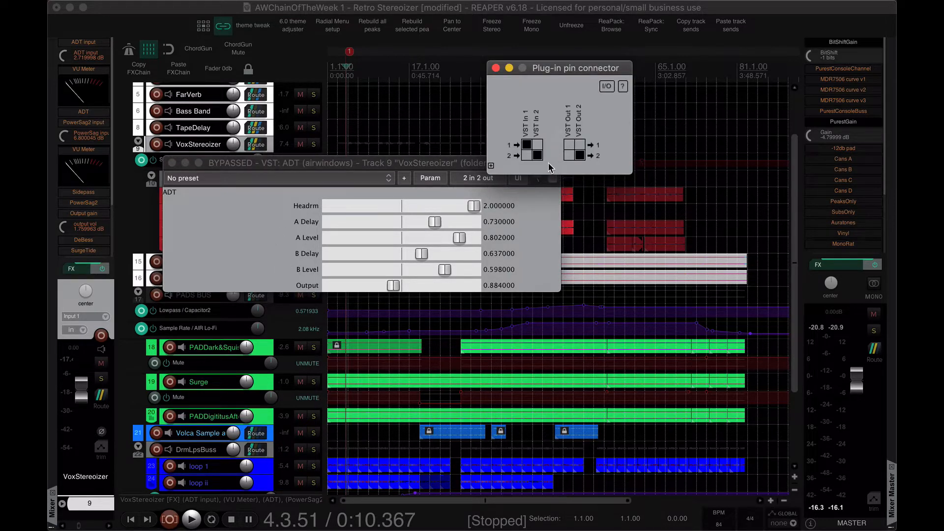
pyautogui.click(281, 208)
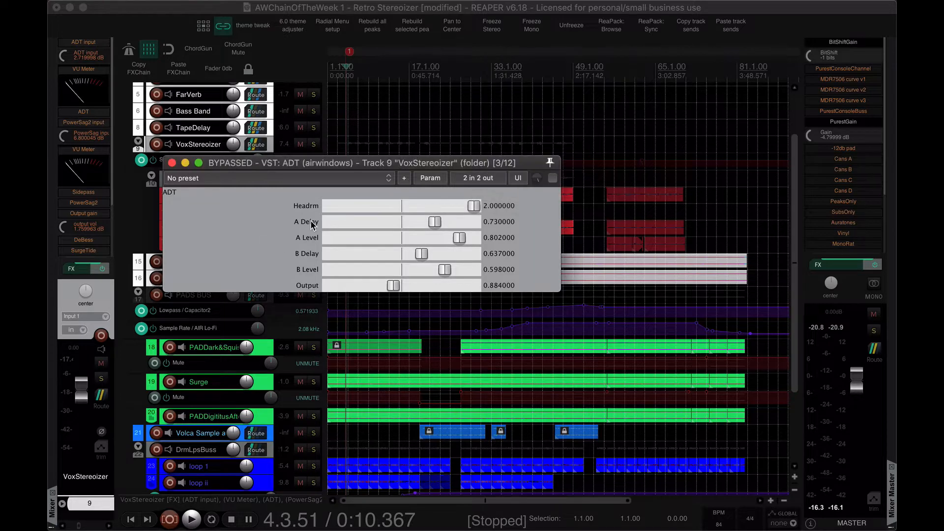
# Play the song, take the ADT plugin on VoxStereoizer out of bypass, and stop playback.
pyautogui.press('space')
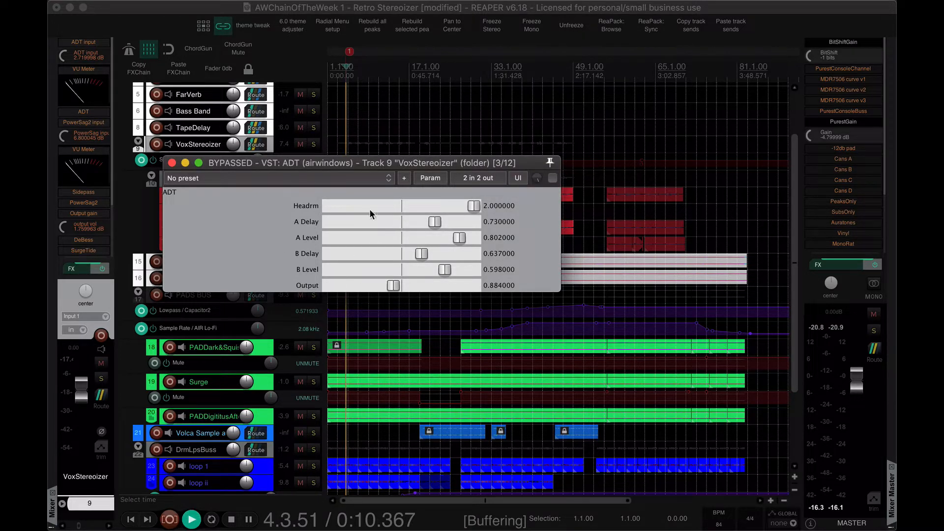
pyautogui.click(552, 179)
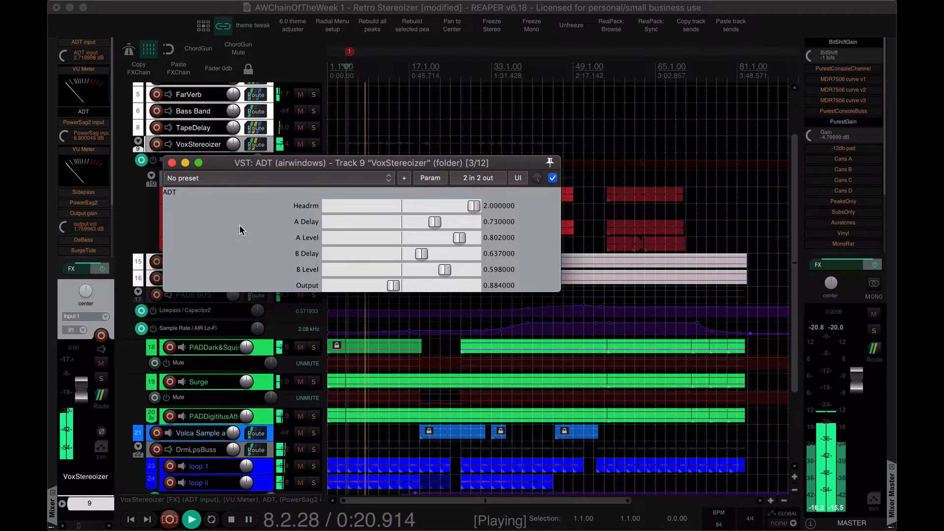
pyautogui.press('space')
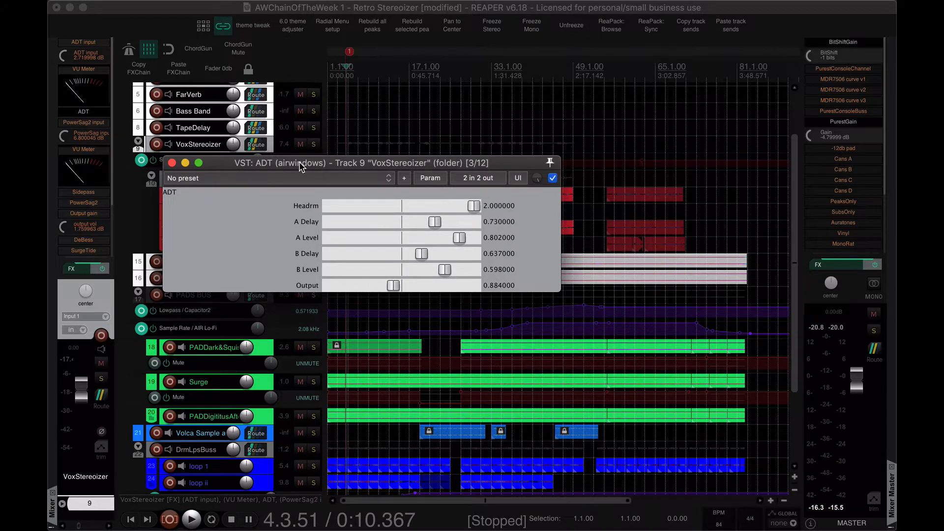
# Reset ADT's Output to 1.000, play the song, and fine-tune Output by ear to about 0.928.
pyautogui.moveTo(301, 167); pyautogui.dragTo(304, 174)
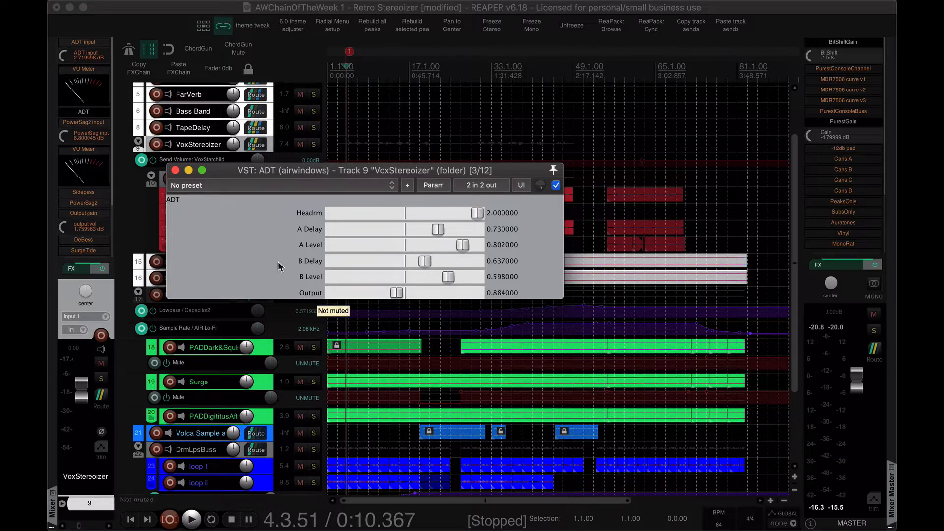
pyautogui.doubleClick(401, 293)
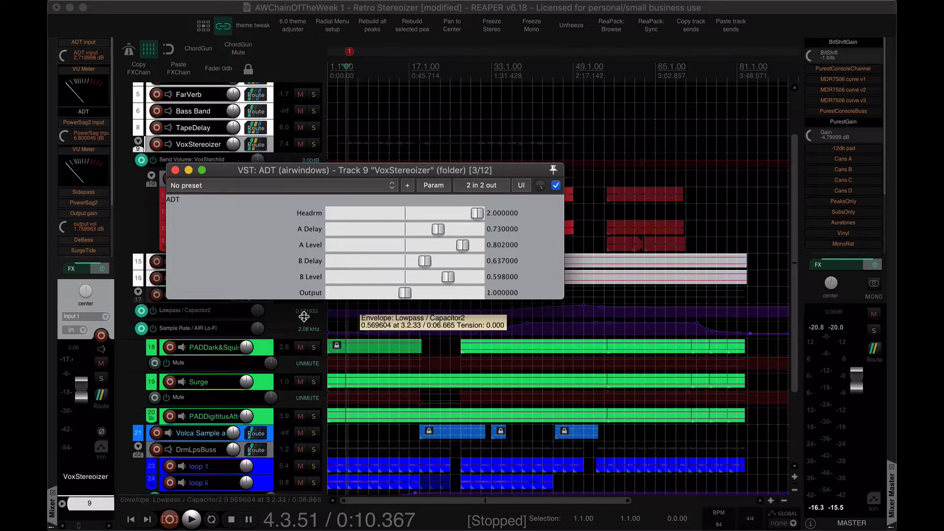
pyautogui.press('space')
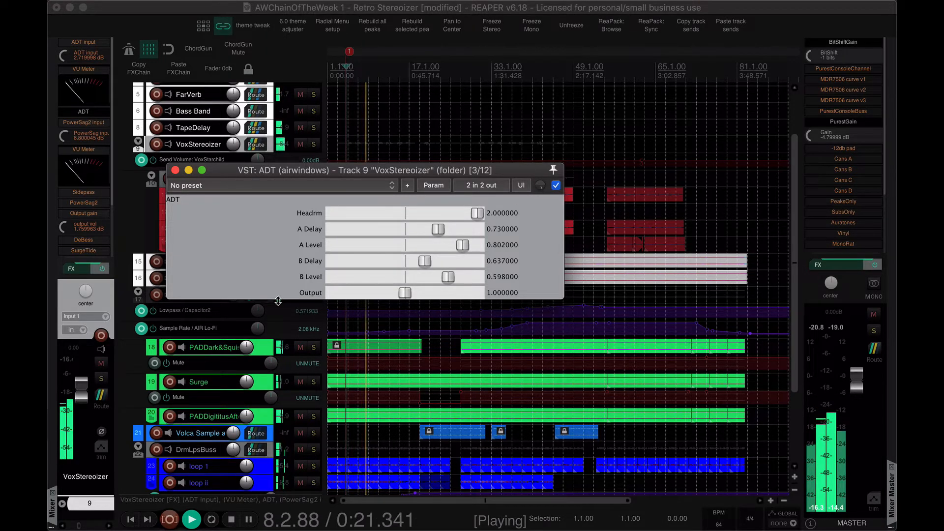
pyautogui.moveTo(405, 293); pyautogui.dragTo(398, 293)
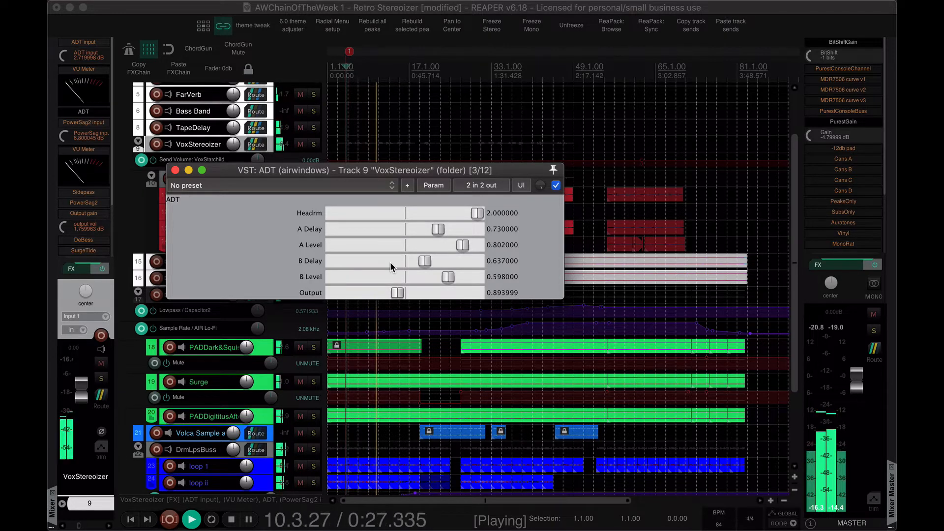
pyautogui.moveTo(397, 294); pyautogui.dragTo(400, 295)
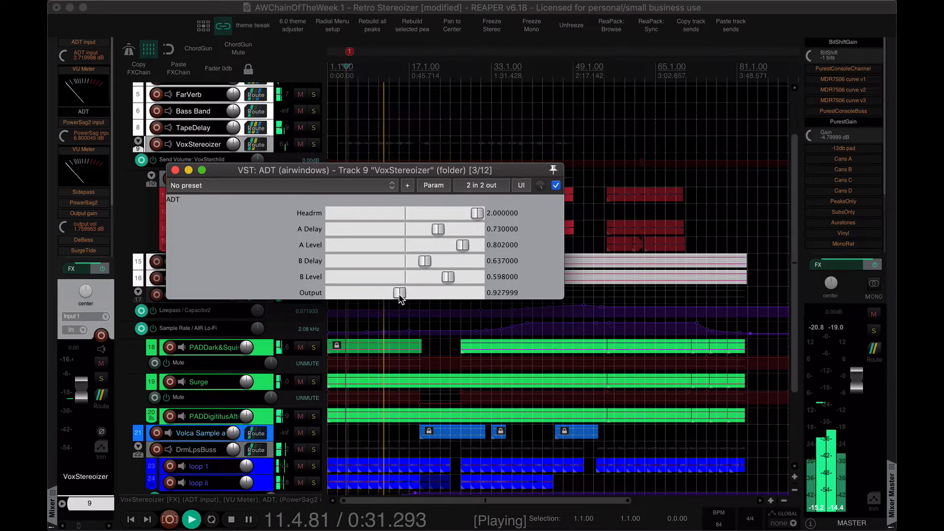
pyautogui.moveTo(367, 174); pyautogui.dragTo(373, 183)
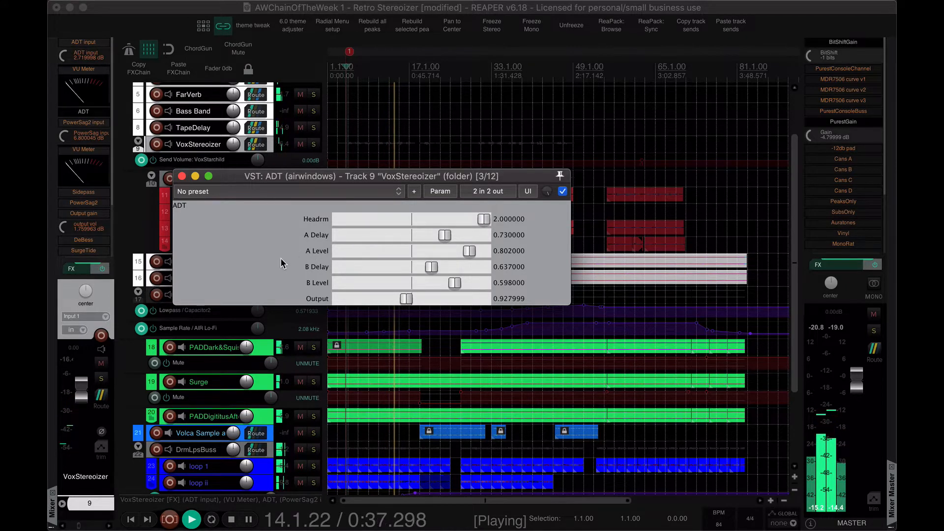
# Close the ADT plugin and switch the master output to mono during playback.
pyautogui.click(169, 288)
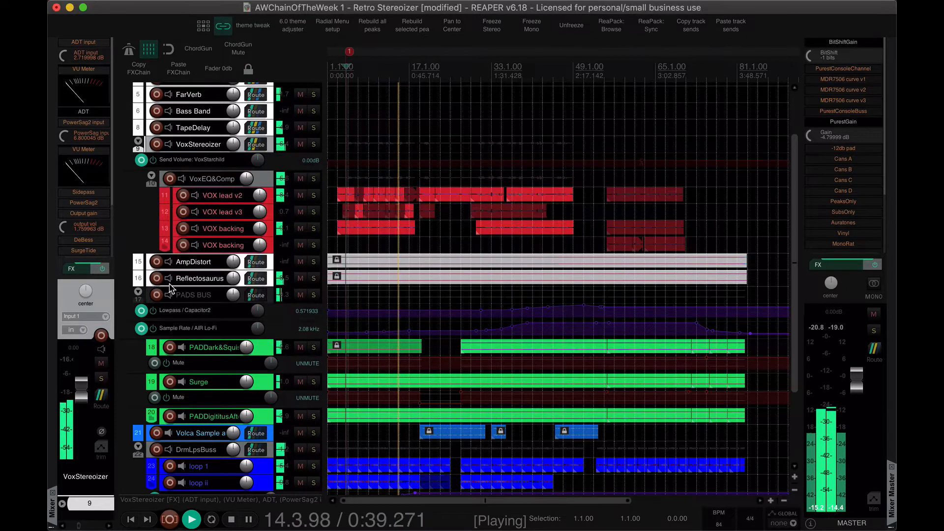
pyautogui.click(875, 285)
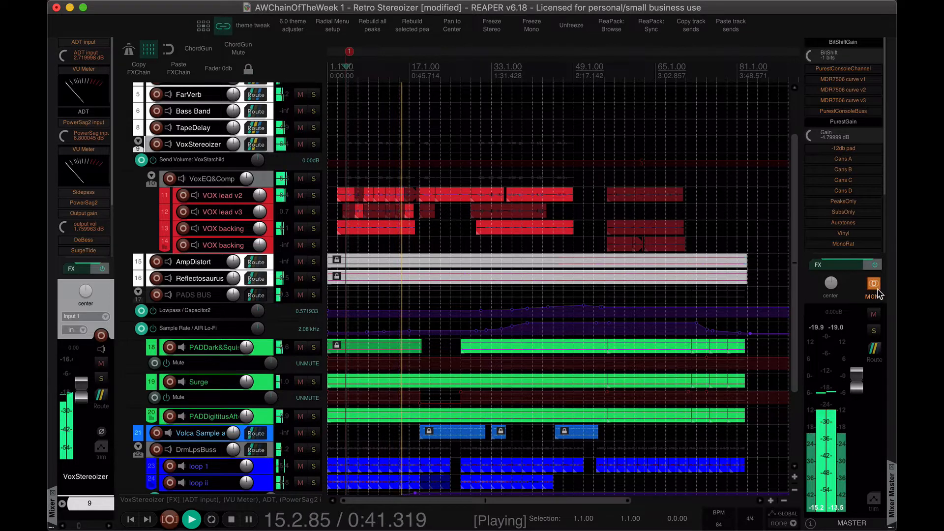
pyautogui.click(635, 258)
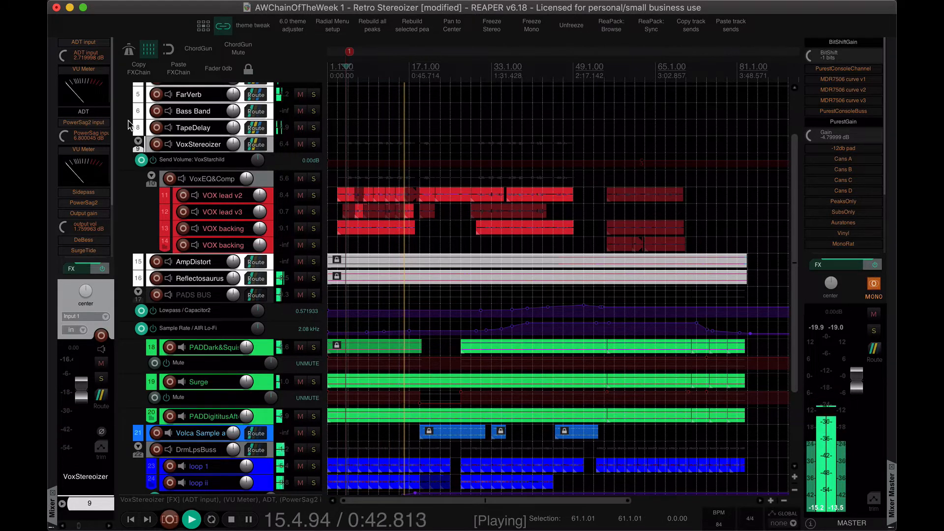
# Reopen the ADT plugin, raise A Delay to about 0.838, and restart playback from the edit cursor.
pyautogui.click(101, 114)
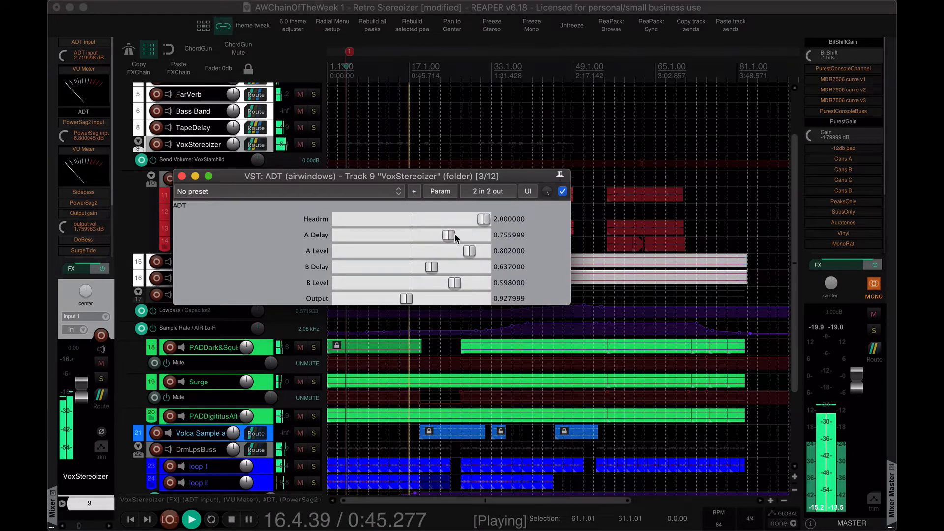
pyautogui.moveTo(462, 237); pyautogui.dragTo(460, 237)
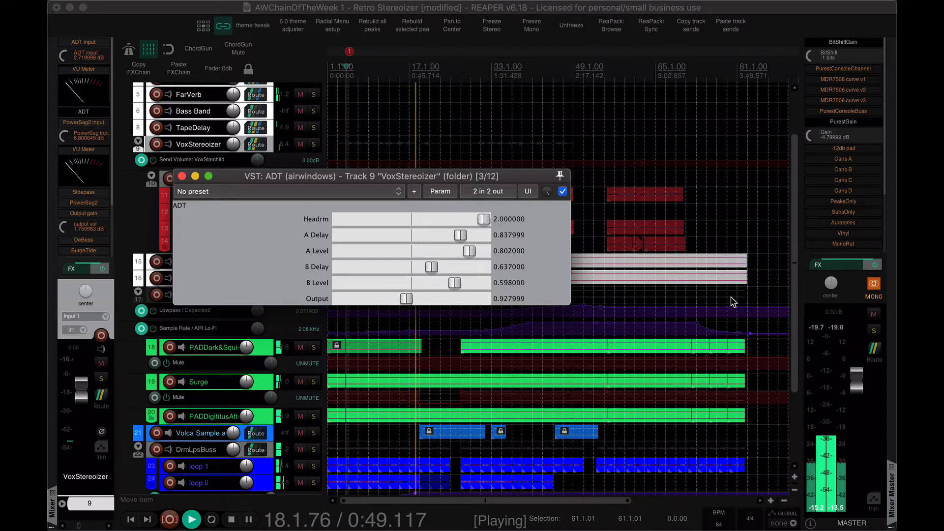
pyautogui.press('space')
pyautogui.press('space')
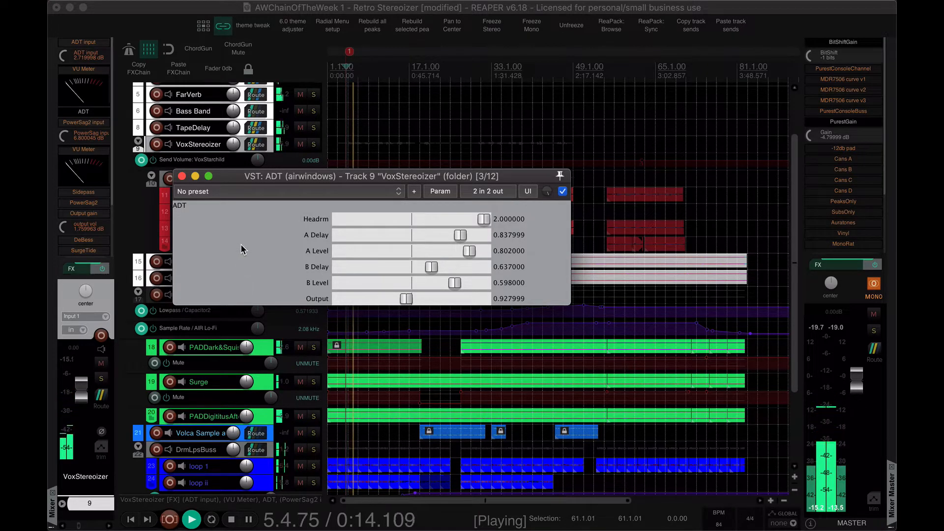
# Reopen ADT during playback, review its pin connector routing against the delay settings, and close the plugin.
pyautogui.click(181, 176)
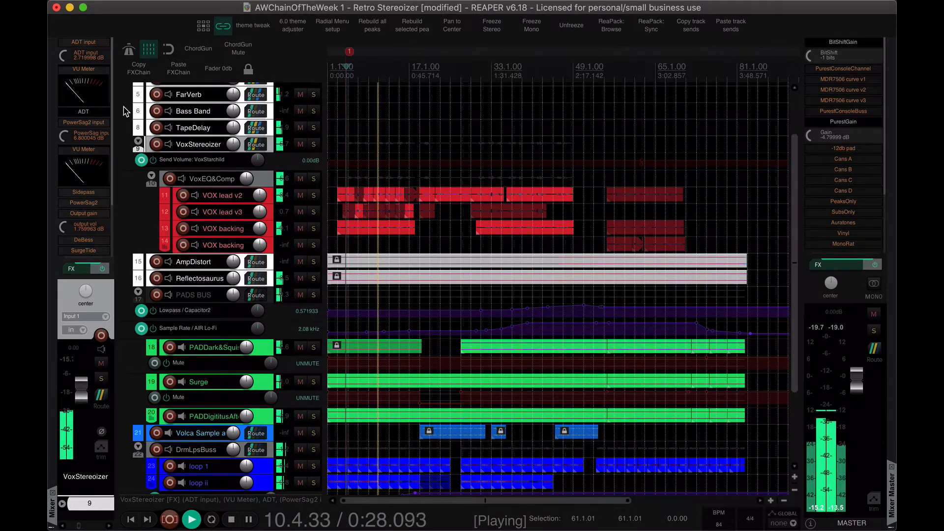
pyautogui.click(85, 111)
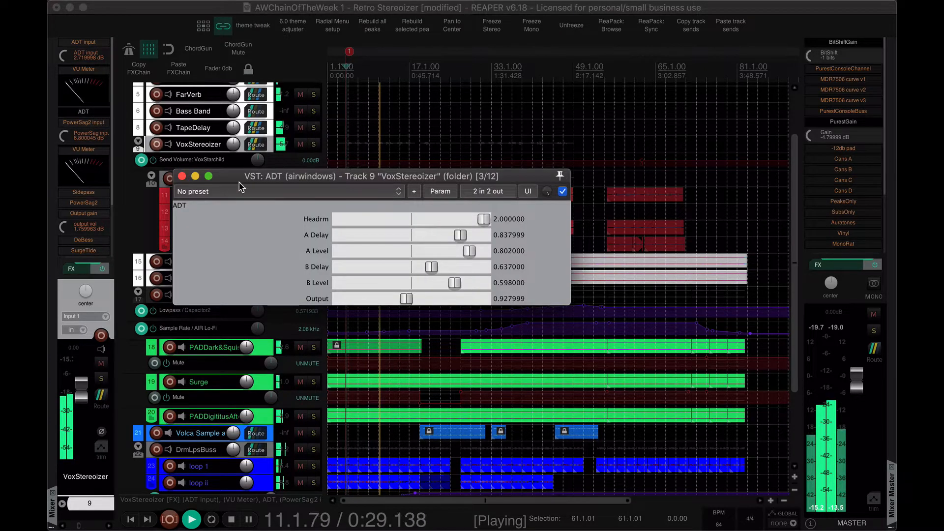
pyautogui.click(488, 191)
pyautogui.click(577, 172)
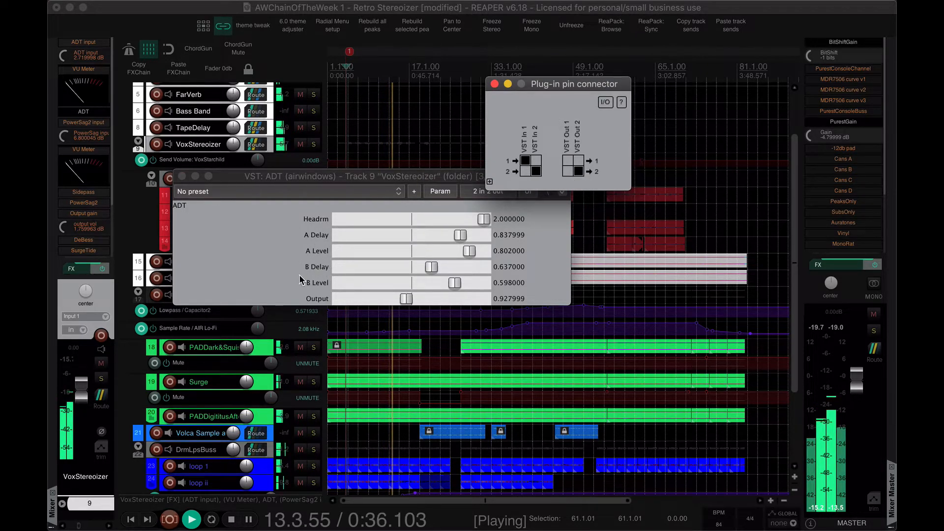
pyautogui.click(545, 247)
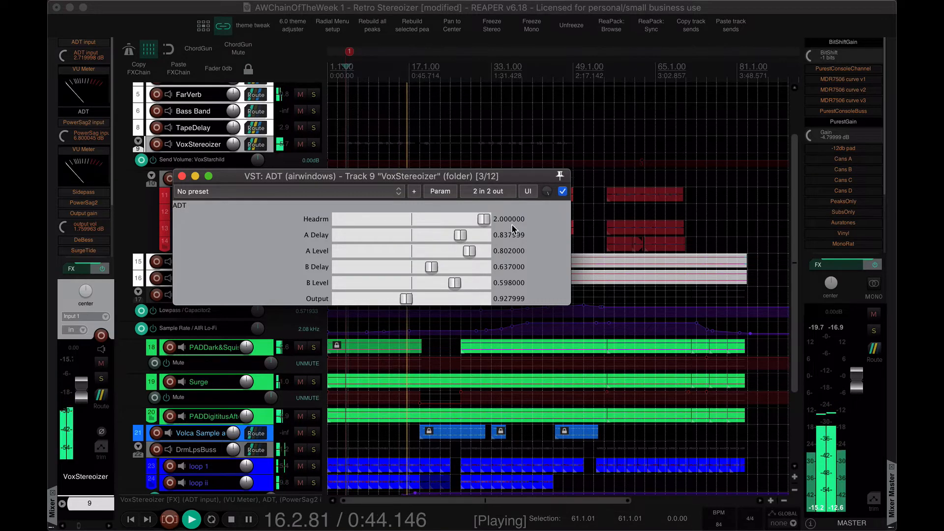
pyautogui.click(494, 191)
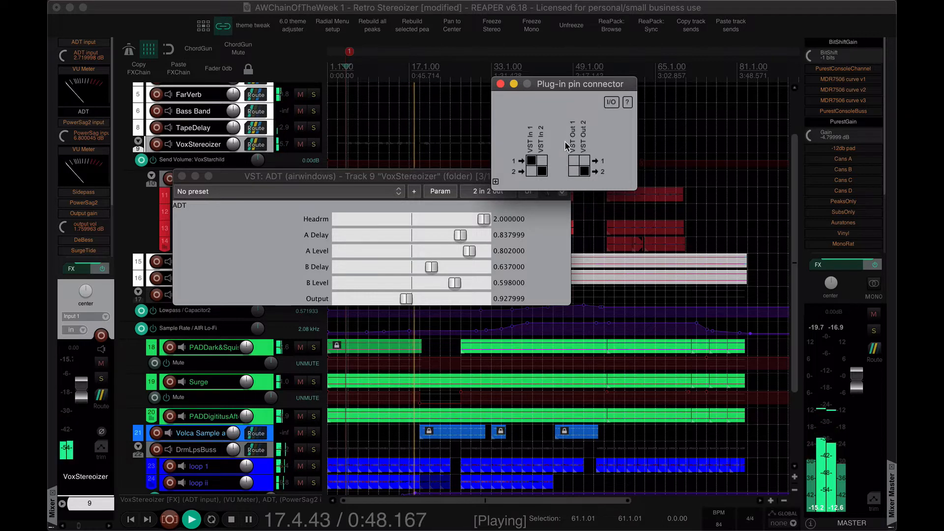
pyautogui.click(256, 276)
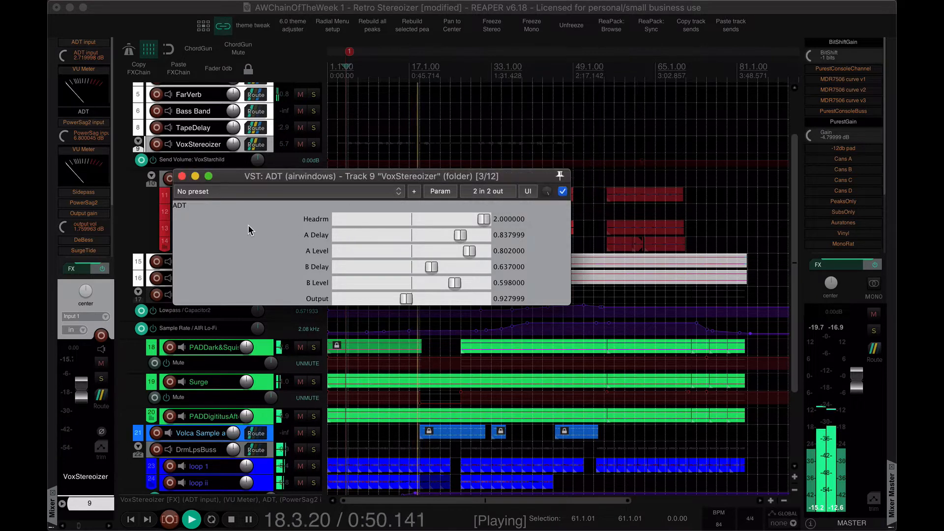
pyautogui.click(181, 176)
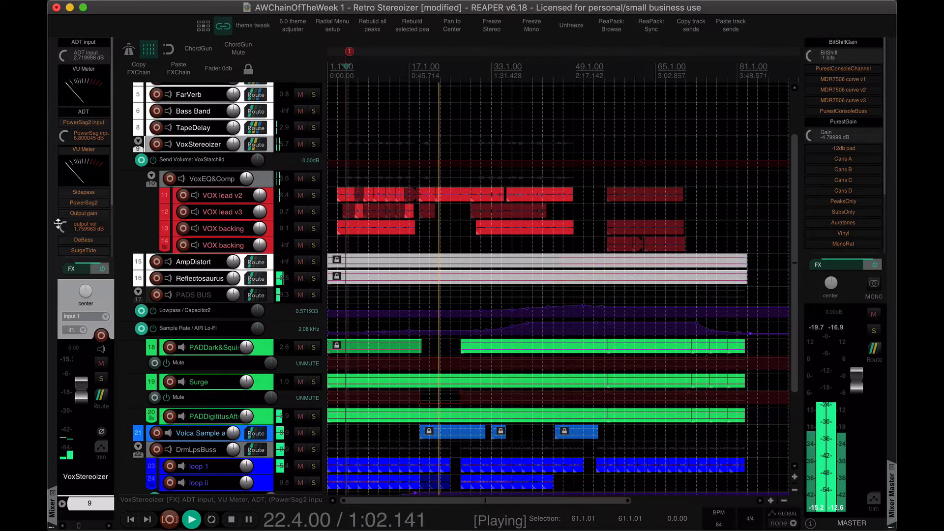
# Open the floating window of the VU Meter above ADT, examine the meter during playback, and close it.
pyautogui.doubleClick(81, 82)
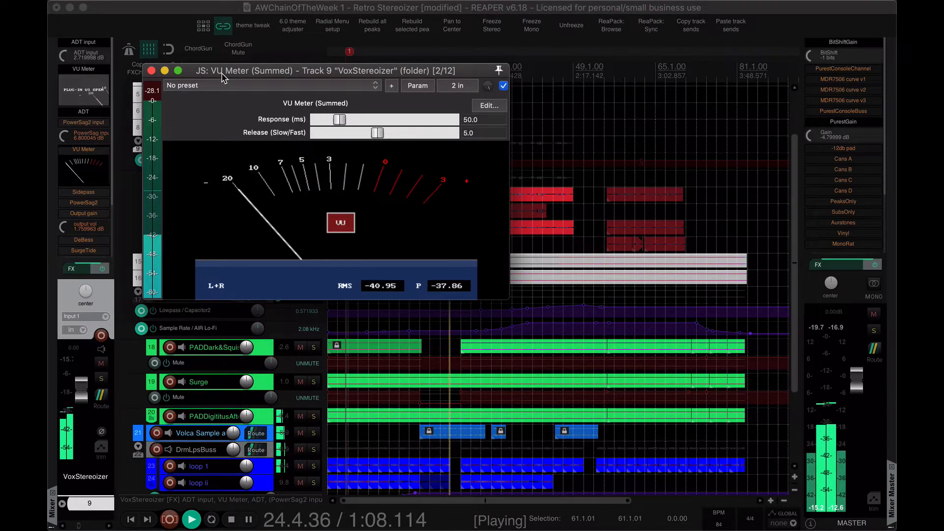
pyautogui.moveTo(221, 74); pyautogui.dragTo(262, 68)
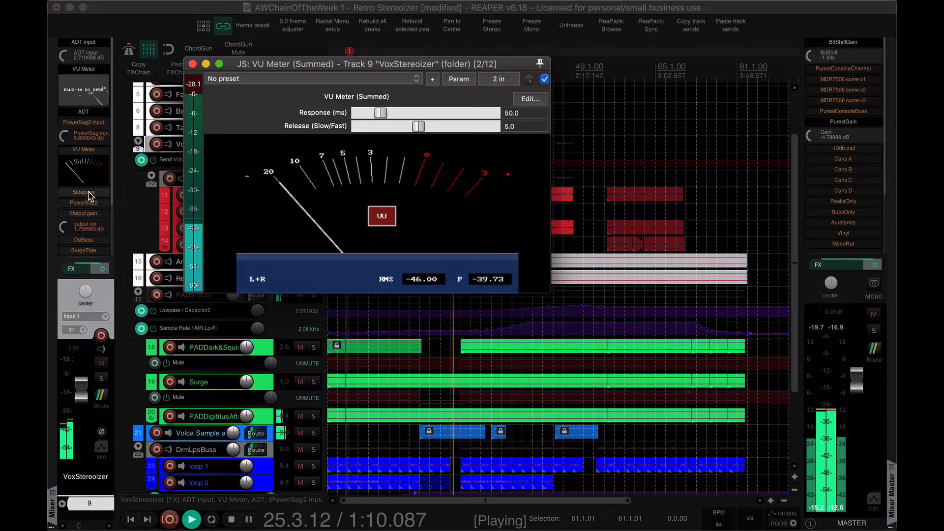
pyautogui.moveTo(271, 65); pyautogui.dragTo(255, 65)
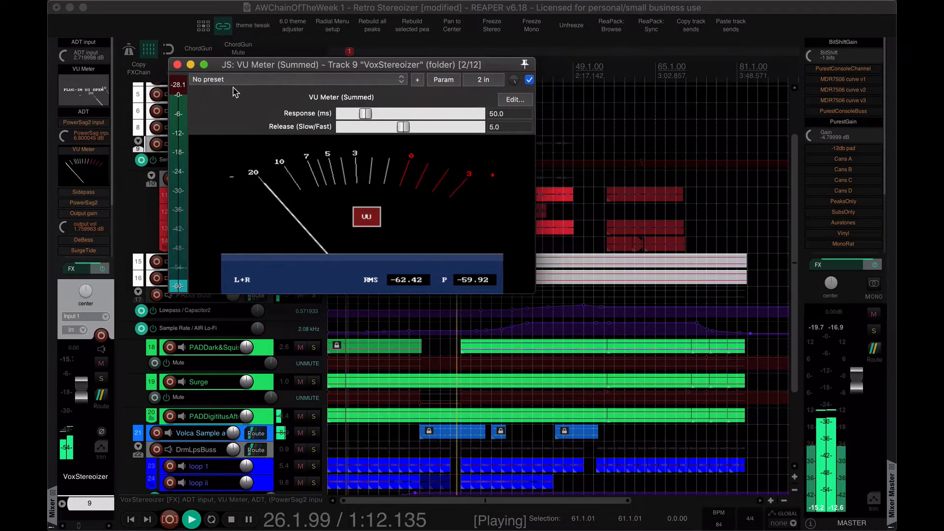
pyautogui.click(177, 65)
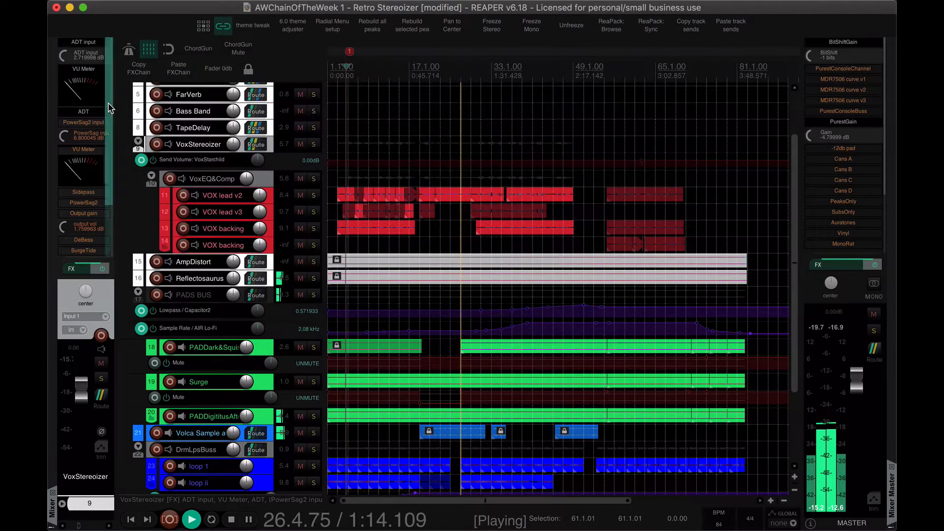
pyautogui.click(83, 69)
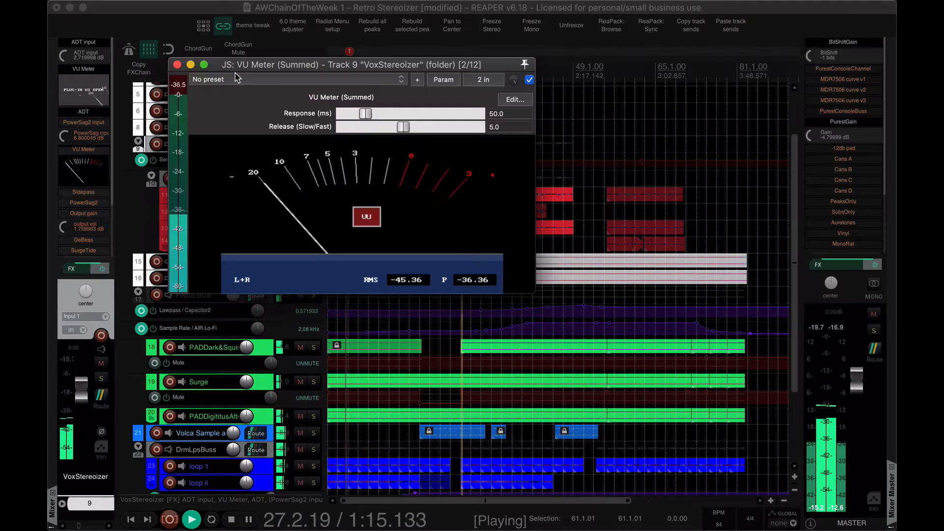
pyautogui.click(178, 65)
# Check the embedded UI display option for the VU Meter above ADT, leaving it shown in the mixer panel.
pyautogui.rightClick(90, 74)
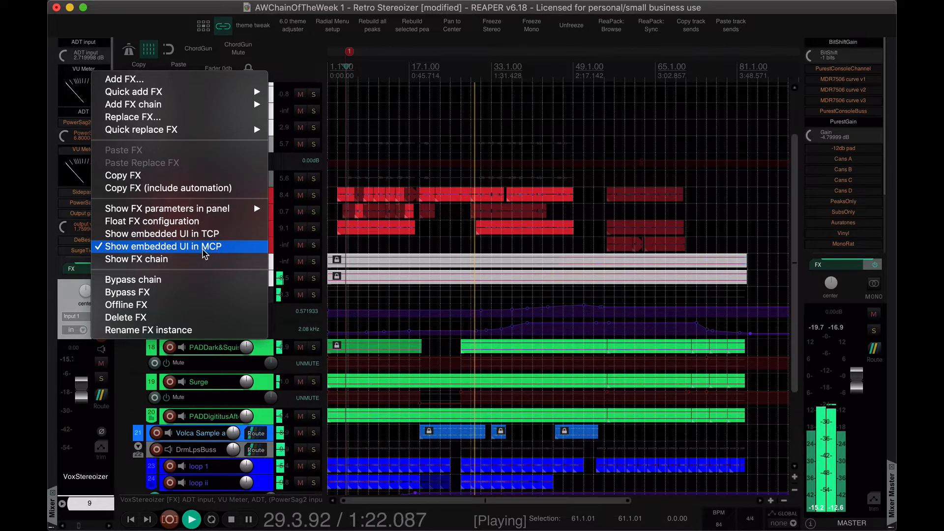
pyautogui.moveTo(184, 209)
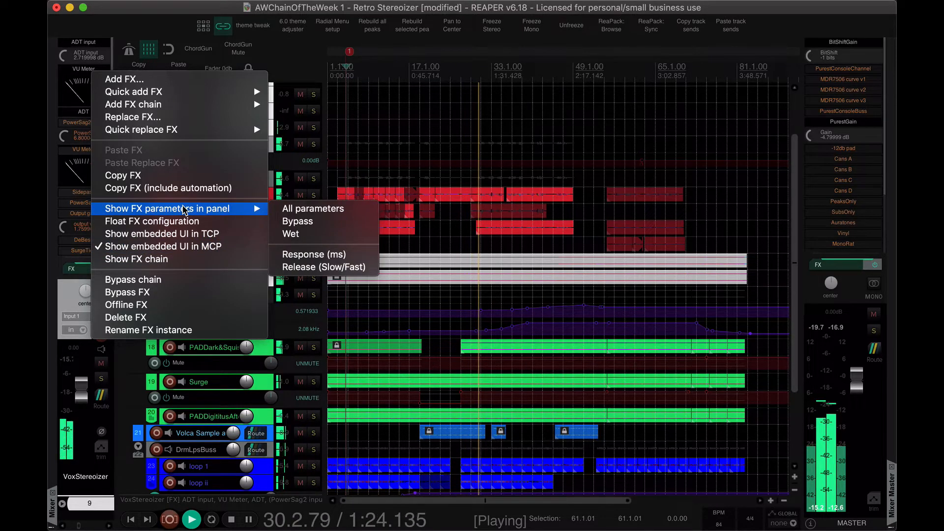
pyautogui.click(68, 229)
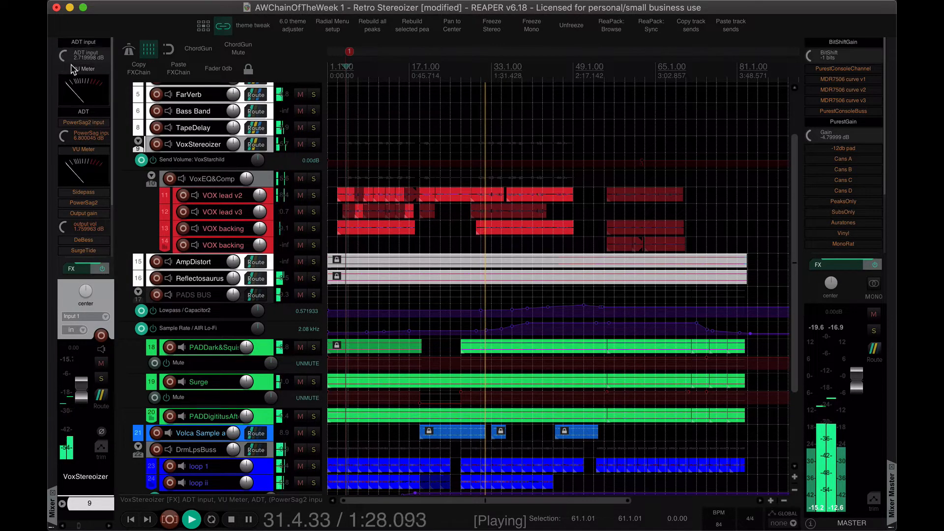
# Lower the gain in the ADT input plugin to about 1.12 dB, stop playback, and close the plugin window.
pyautogui.click(82, 42)
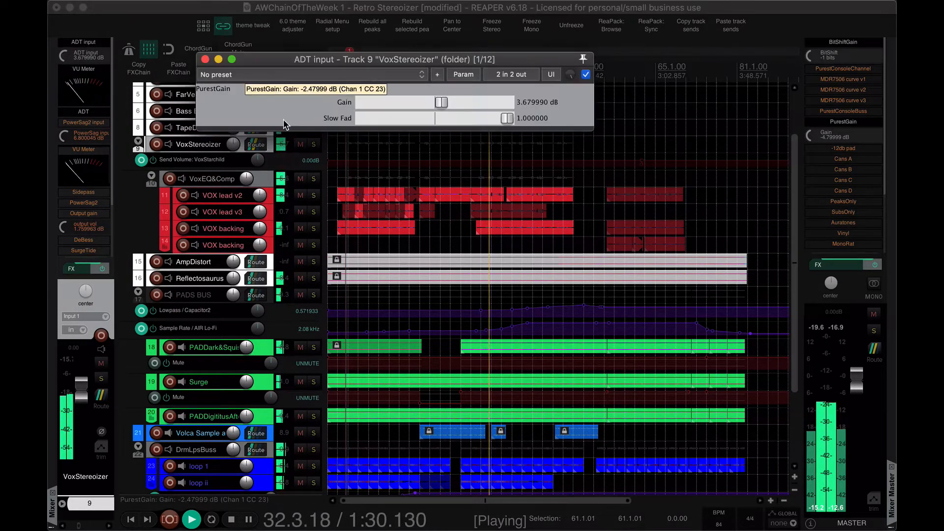
pyautogui.moveTo(313, 63); pyautogui.dragTo(283, 82)
pyautogui.moveTo(410, 120); pyautogui.dragTo(406, 122)
pyautogui.click(72, 294)
pyautogui.press('space')
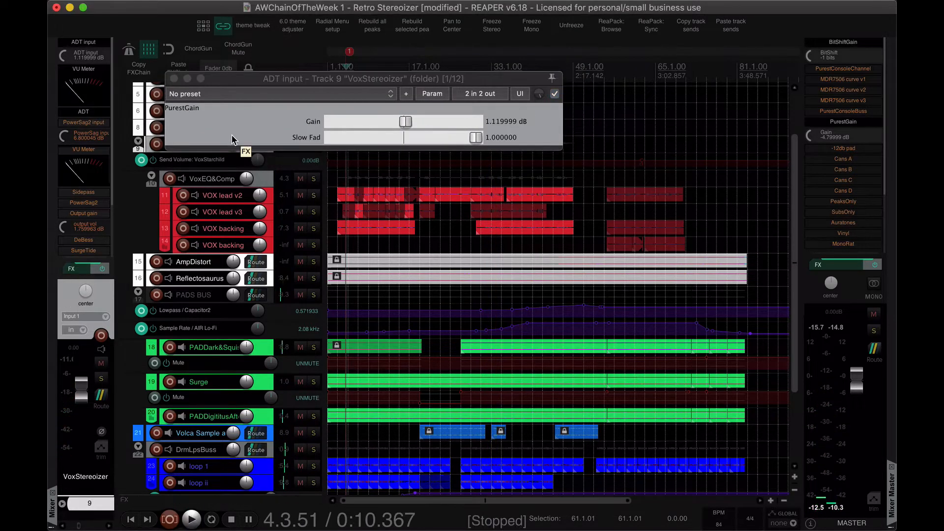
pyautogui.click(267, 120)
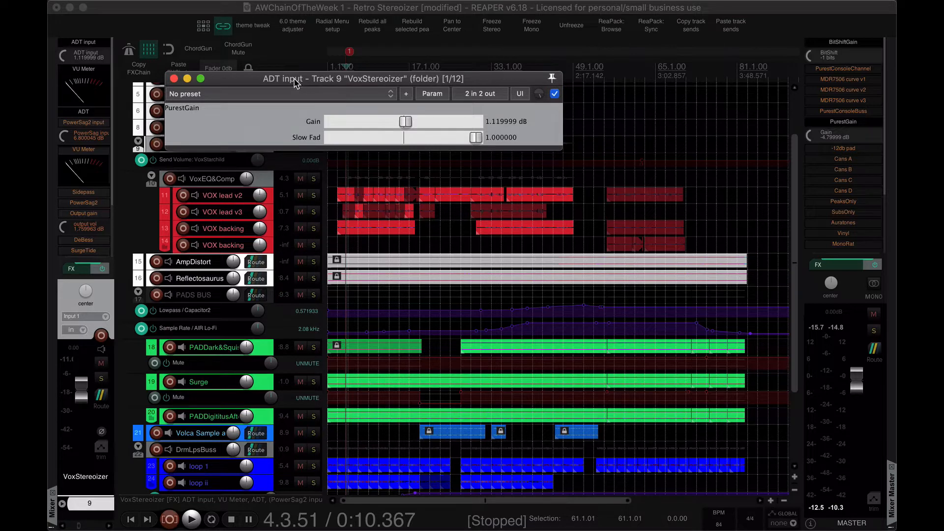
pyautogui.moveTo(275, 80); pyautogui.dragTo(256, 79)
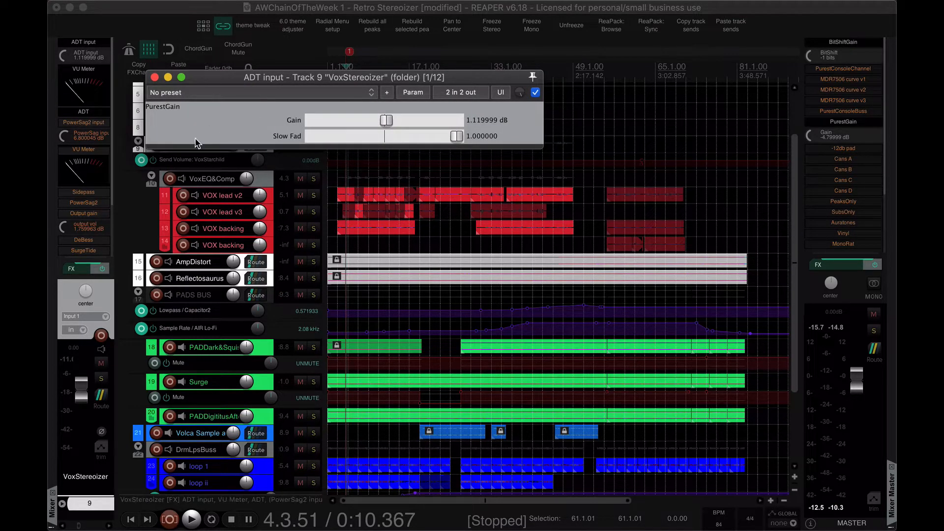
pyautogui.click(154, 77)
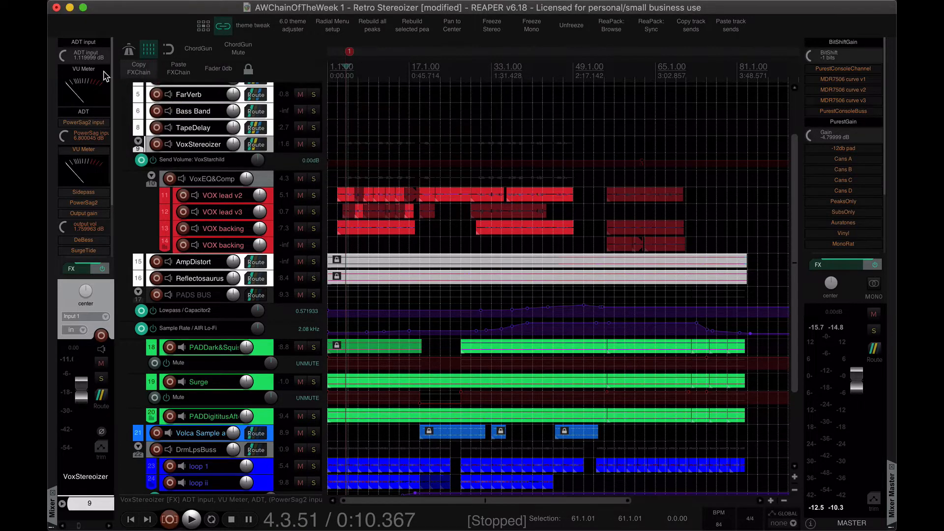
# Review the ADT input's option to rename the FX instance and its gain parameter's option to show in track controls.
pyautogui.rightClick(84, 47)
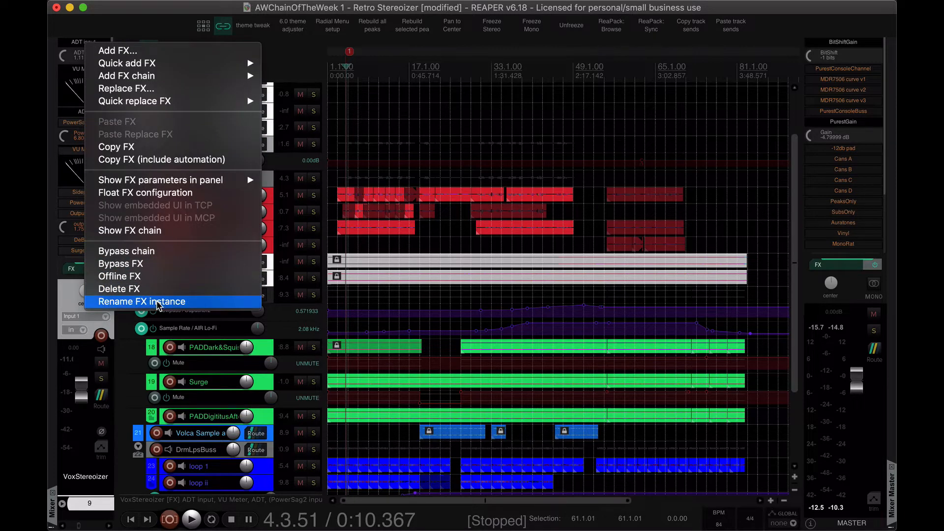
pyautogui.click(70, 295)
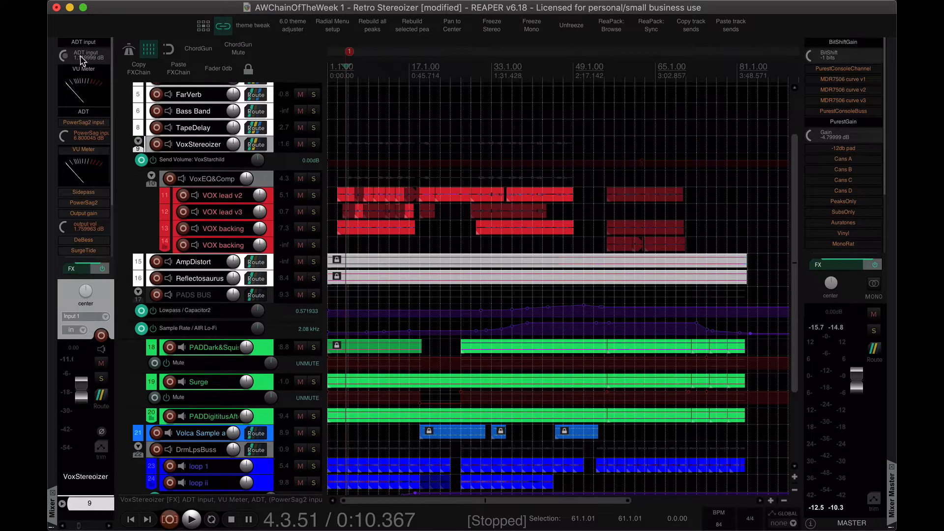
pyautogui.rightClick(83, 55)
pyautogui.click(88, 45)
pyautogui.click(88, 44)
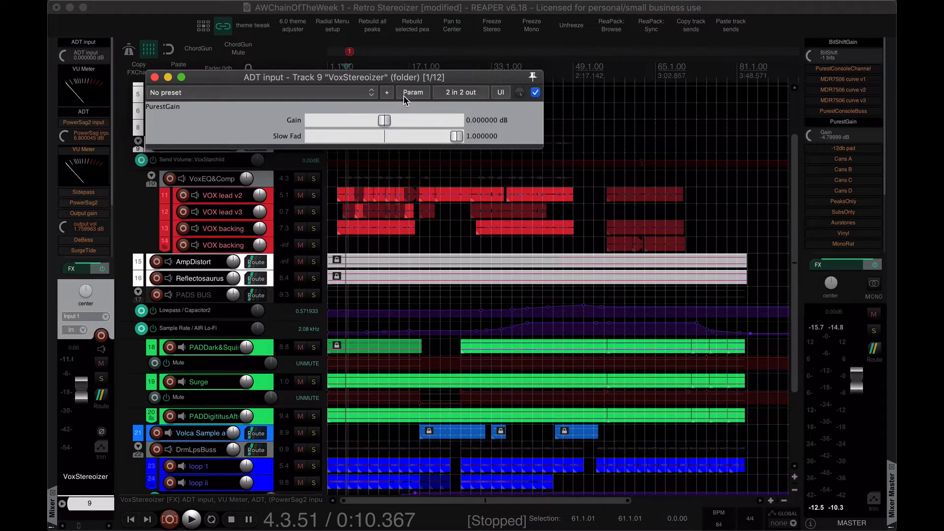
pyautogui.click(424, 95)
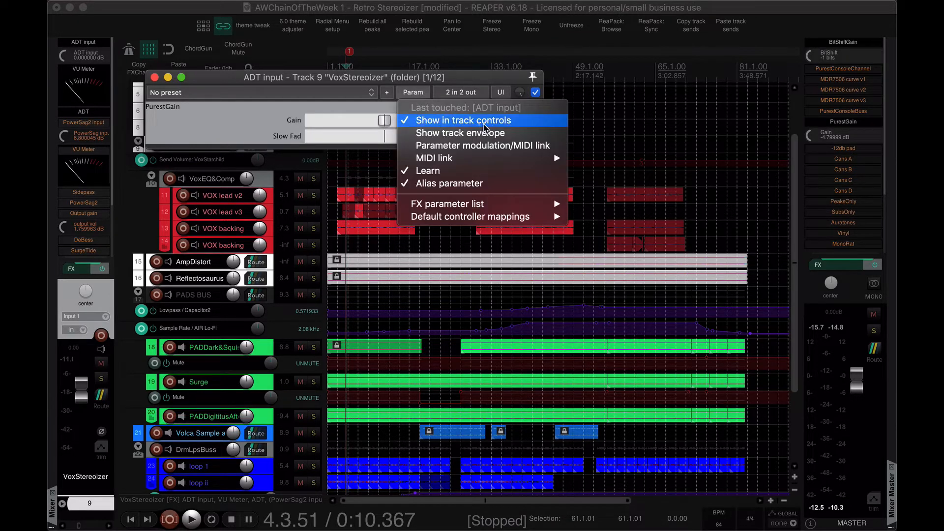
pyautogui.click(155, 78)
pyautogui.click(155, 77)
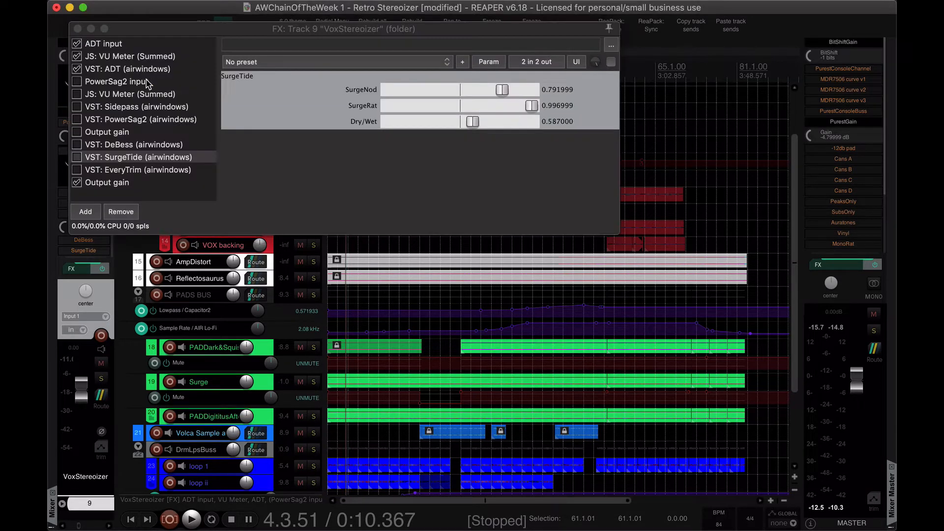
pyautogui.click(77, 29)
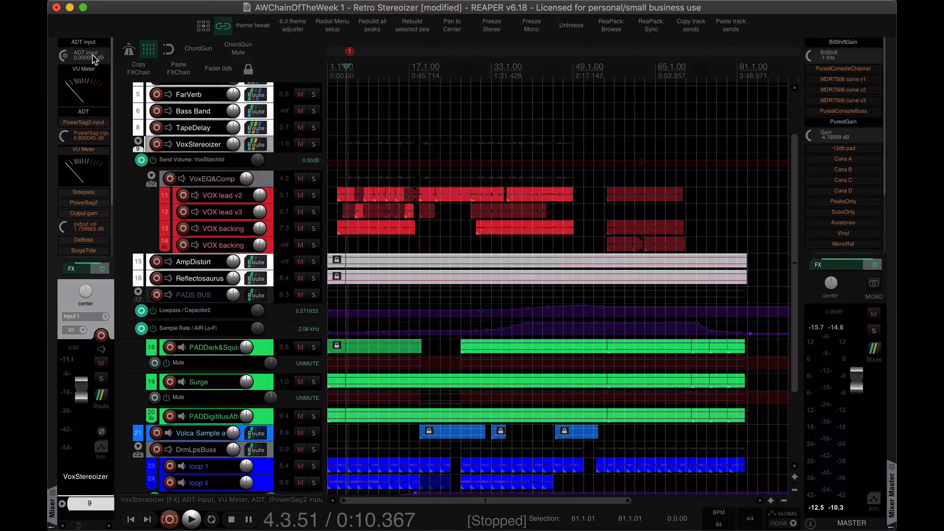
# Check the mixer option that groups FX parameters with their inserts.
pyautogui.rightClick(53, 516)
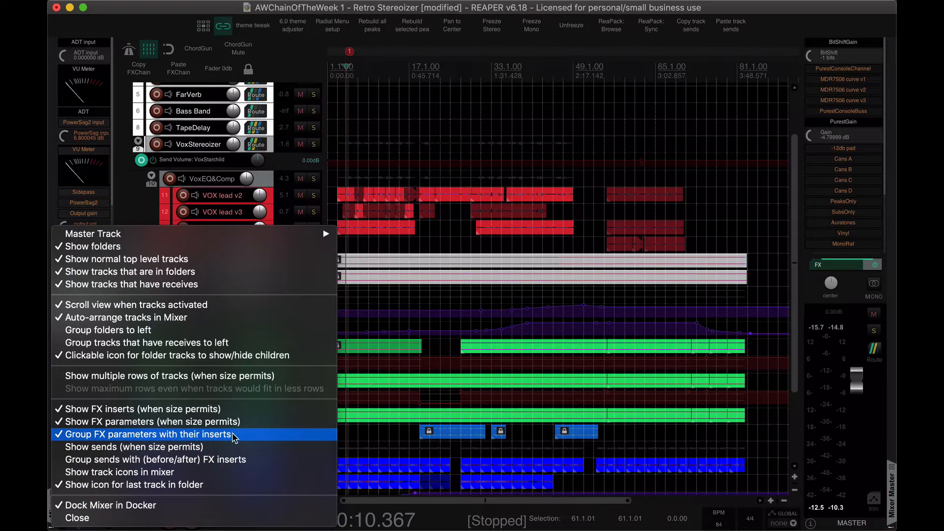
pyautogui.click(122, 104)
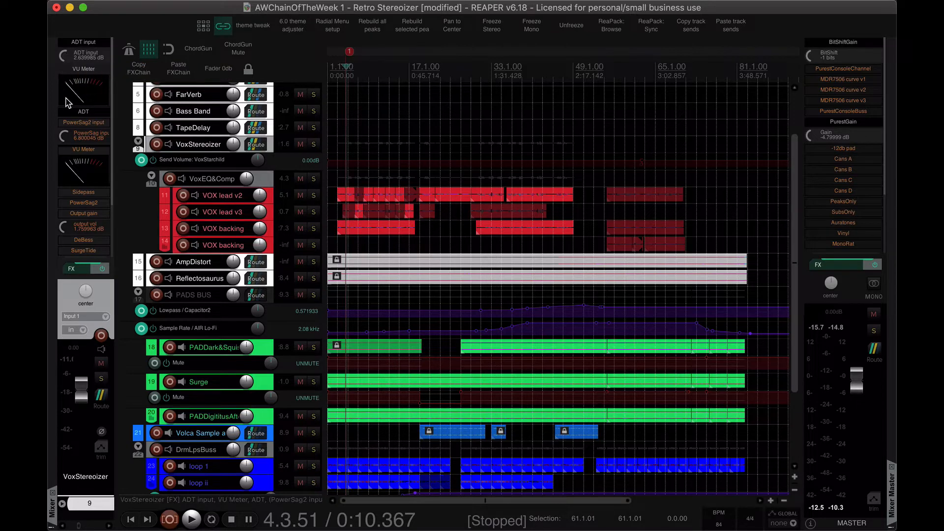
# Examine the floating windows of the first VU Meter and the ADT plugin, closing each one after viewing.
pyautogui.click(87, 71)
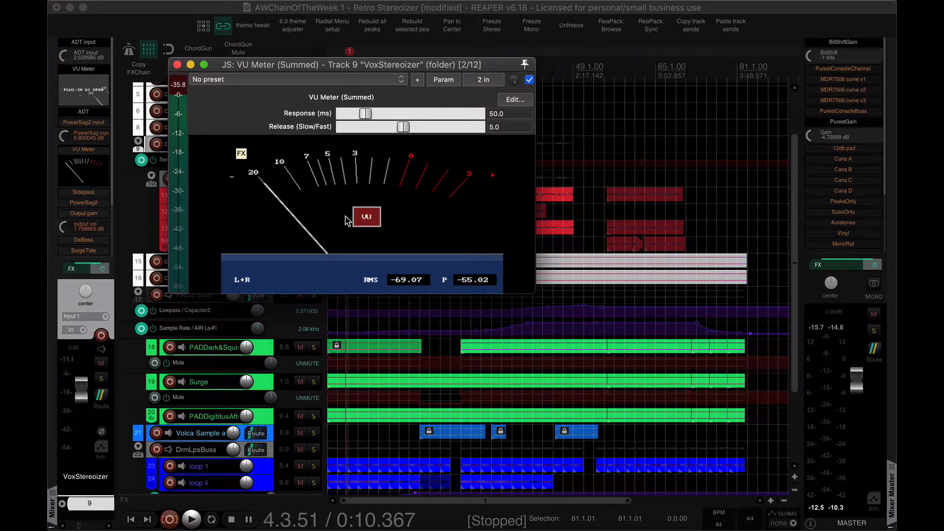
pyautogui.click(177, 66)
pyautogui.moveTo(84, 110); pyautogui.dragTo(244, 216)
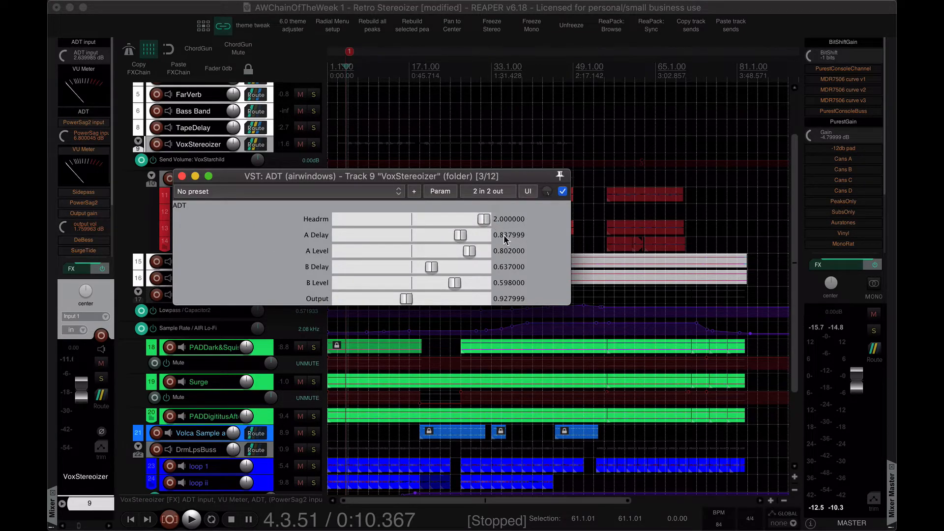
pyautogui.click(181, 177)
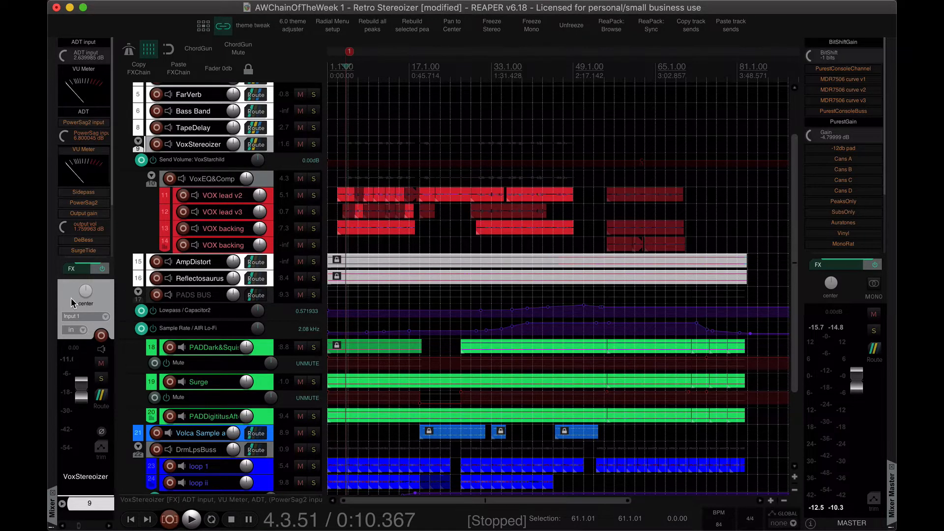
pyautogui.click(93, 113)
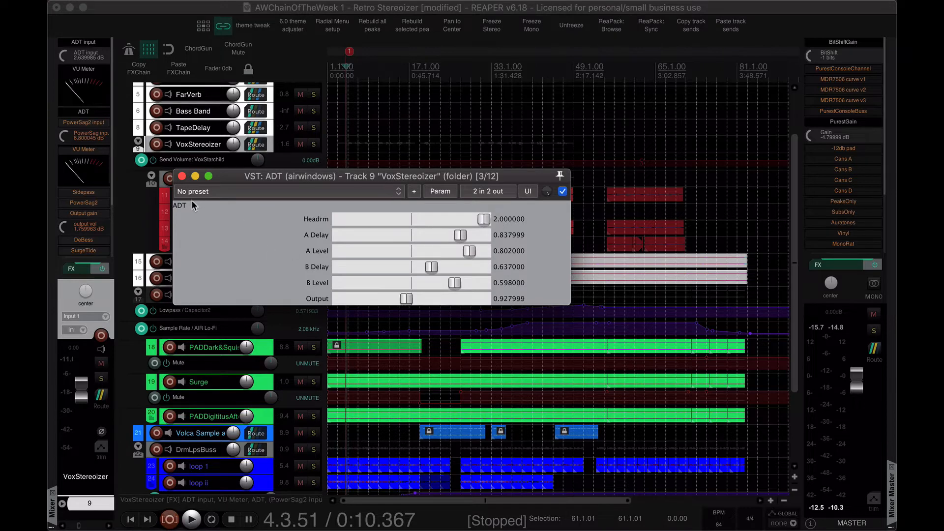
pyautogui.click(182, 177)
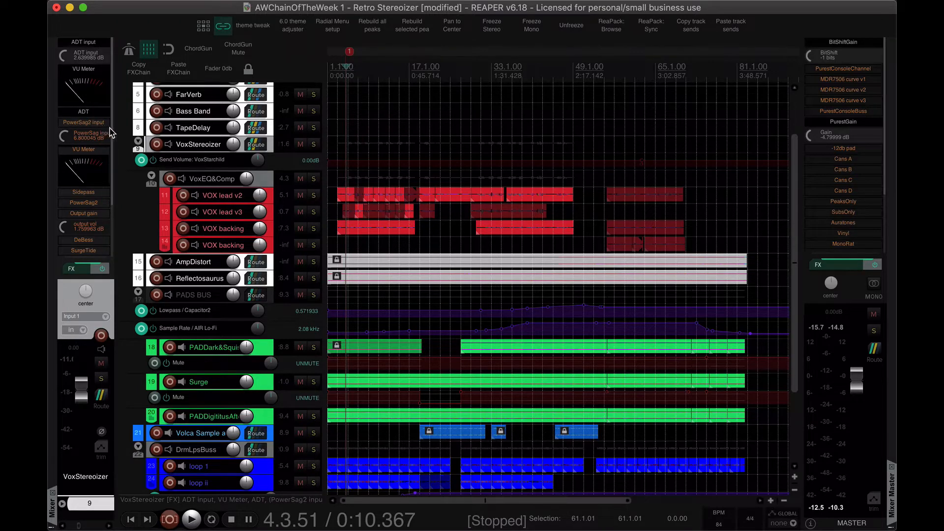
# Enable the PowerSag2 input with its gain at about 6.8 dB, and lower the ADT input gain to about -0.48 dB.
pyautogui.moveTo(103, 135)
pyautogui.click(90, 124)
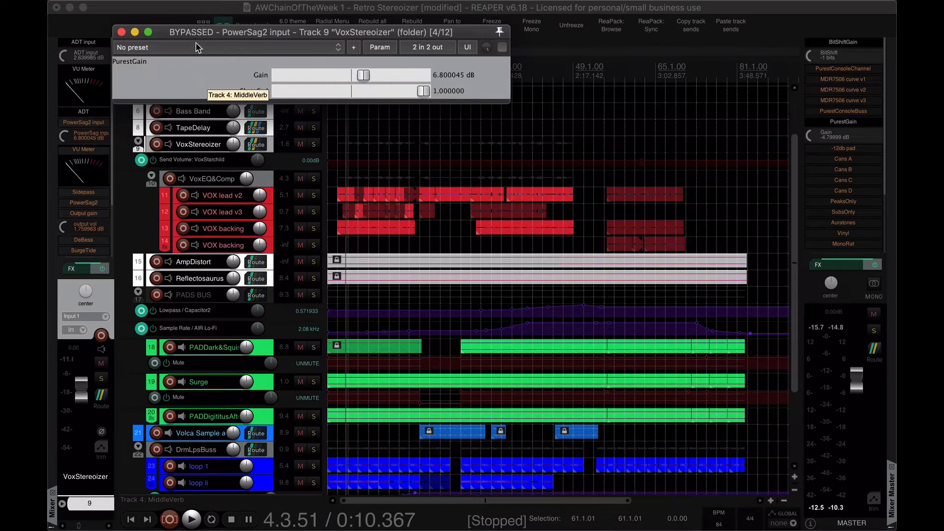
pyautogui.moveTo(204, 33); pyautogui.dragTo(204, 85)
pyautogui.click(501, 100)
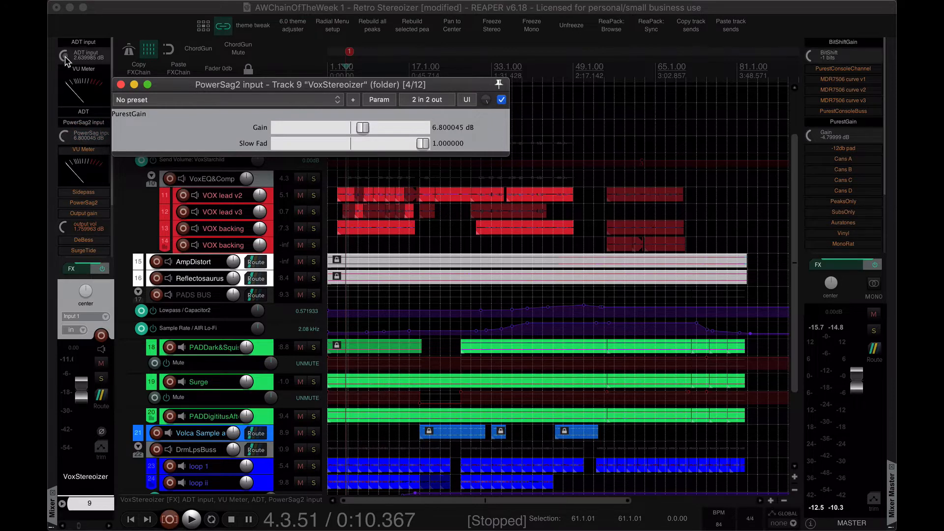
pyautogui.moveTo(65, 57); pyautogui.dragTo(64, 69)
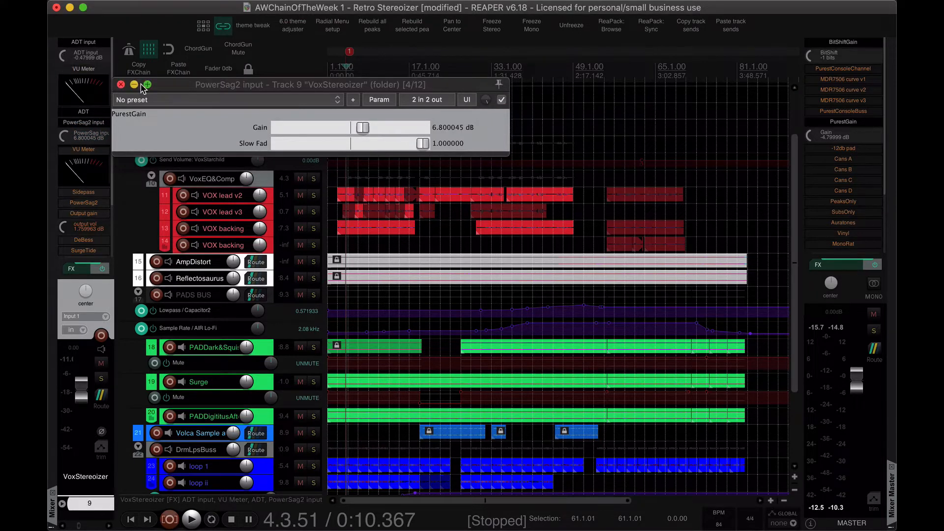
pyautogui.click(146, 139)
pyautogui.click(120, 86)
pyautogui.moveTo(64, 139); pyautogui.dragTo(65, 135)
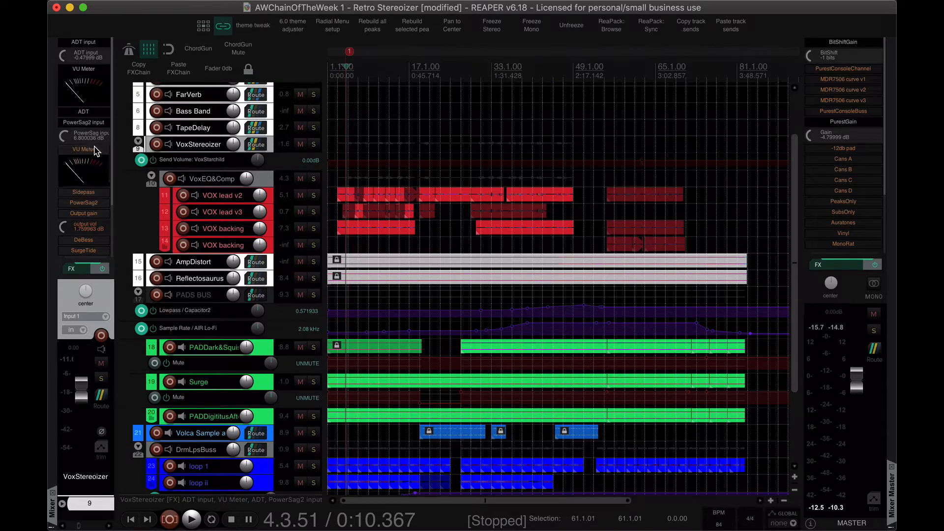
# Open the Sidepass plugin, enable it, and raise its Cutoff to about 0.249.
pyautogui.click(84, 195)
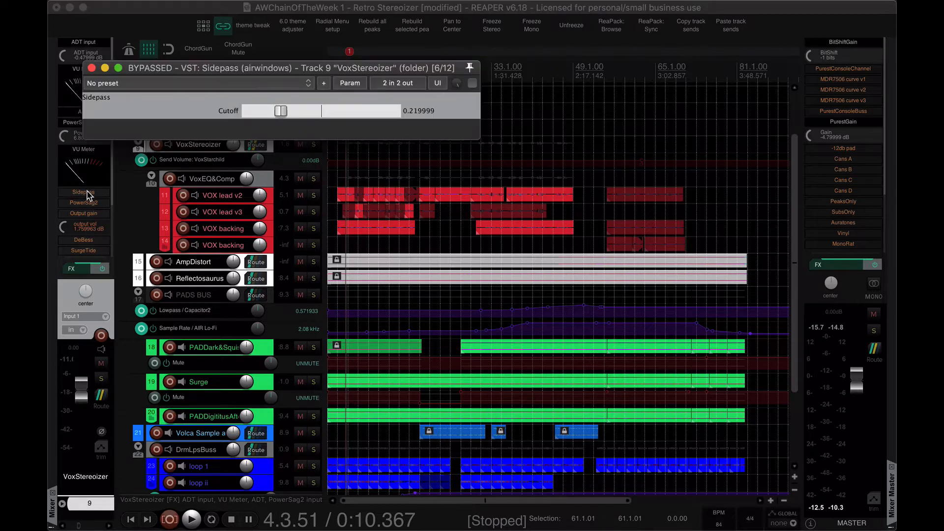
pyautogui.moveTo(205, 72); pyautogui.dragTo(231, 101)
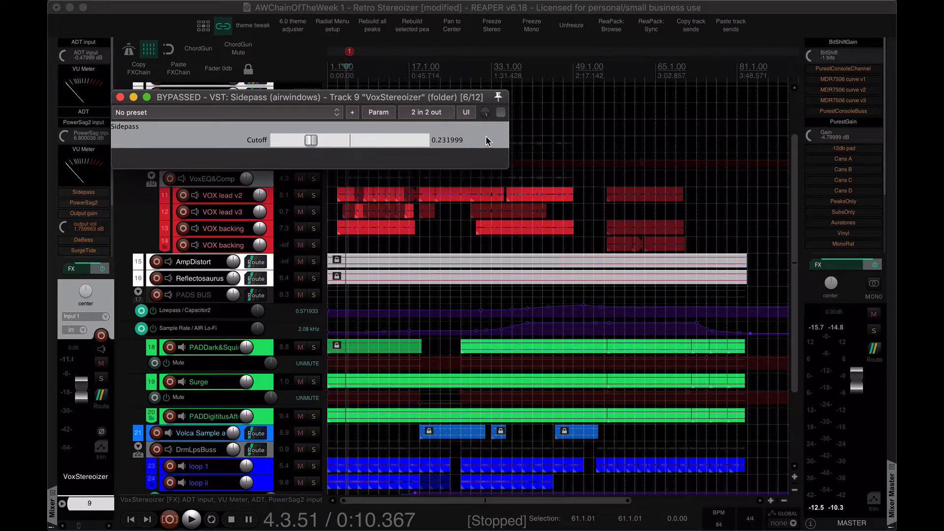
pyautogui.click(501, 112)
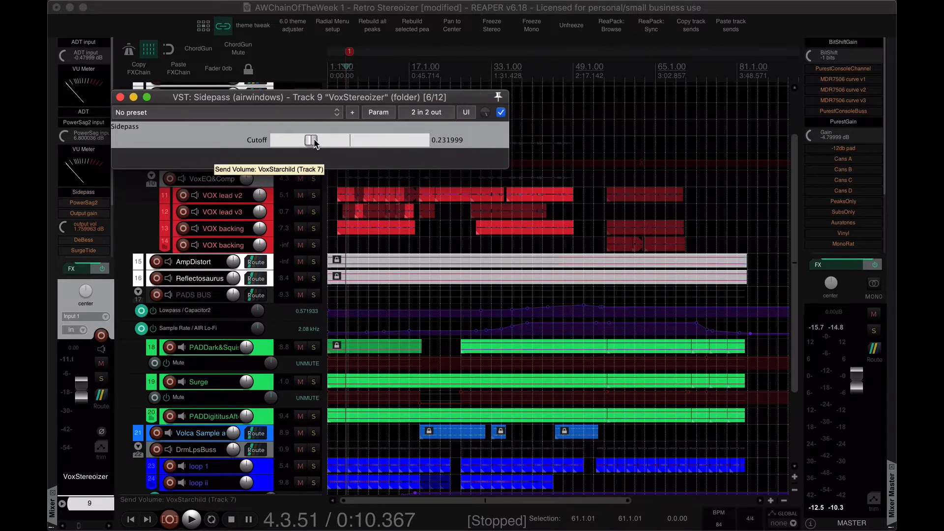
pyautogui.moveTo(315, 142); pyautogui.dragTo(316, 142)
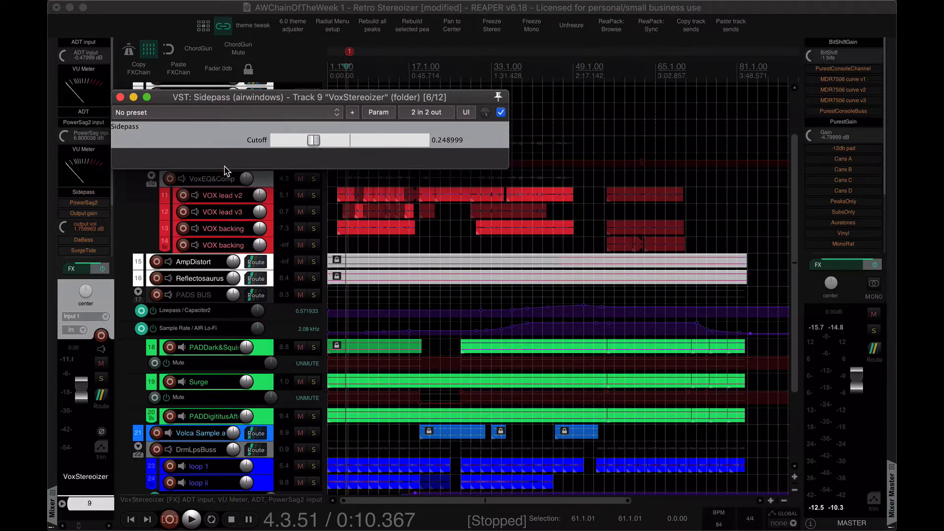
pyautogui.moveTo(246, 97); pyautogui.dragTo(239, 116)
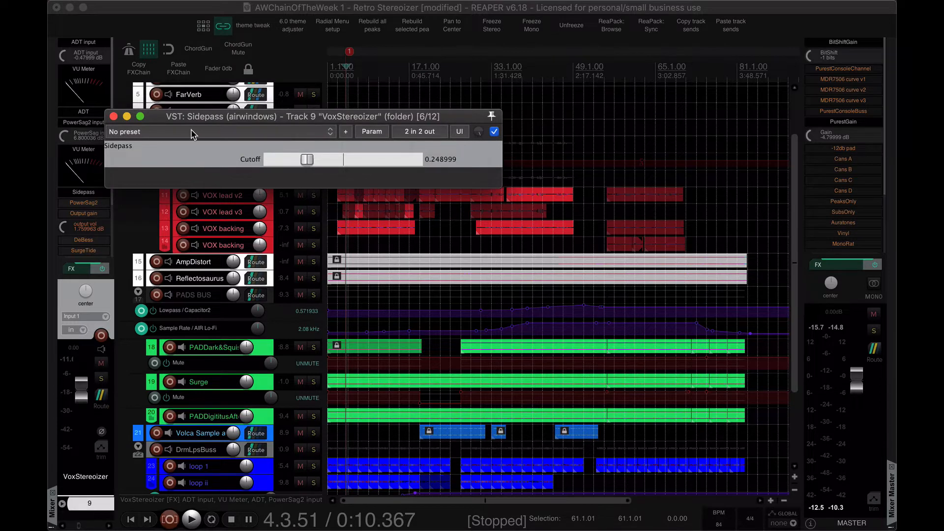
# Compare Sidepass bypassed and enabled over repeated playback from the edit cursor, leaving it bypassed with playback stopped.
pyautogui.click(494, 132)
pyautogui.press('space')
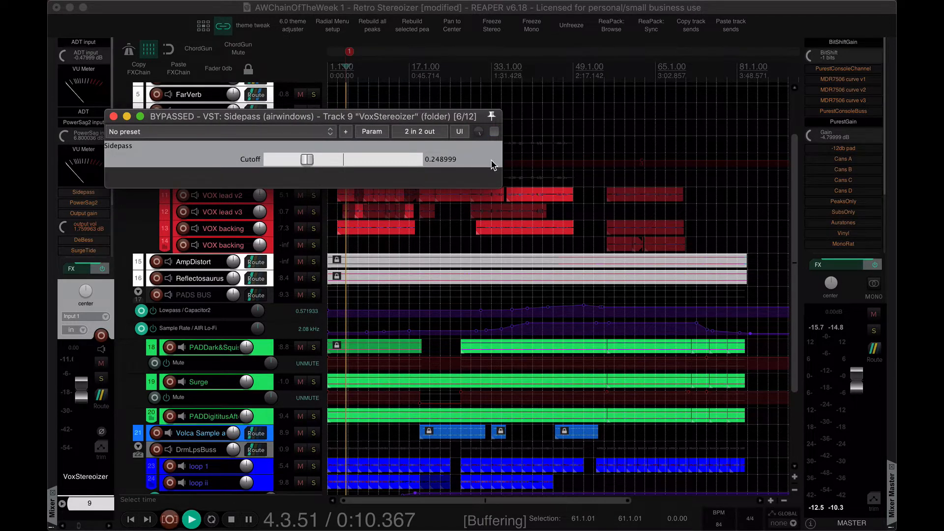
pyautogui.click(493, 132)
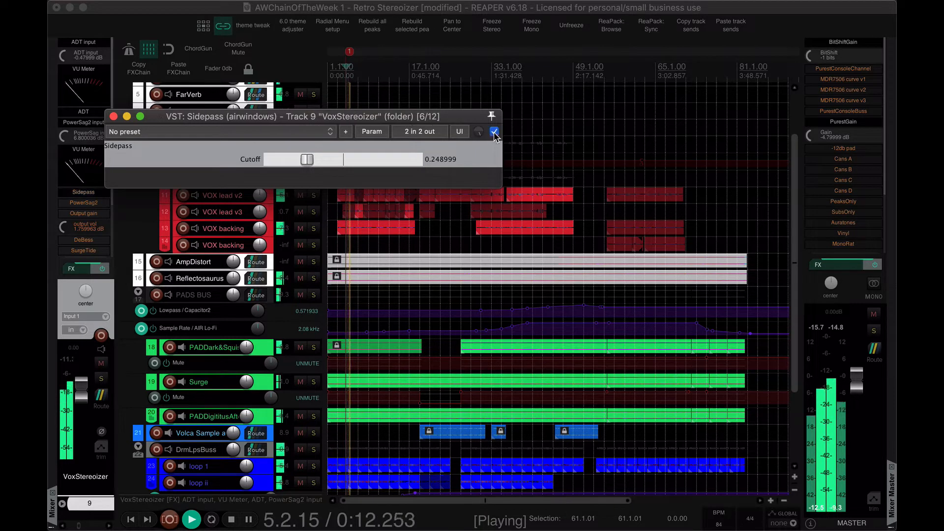
pyautogui.press('space')
pyautogui.press('space')
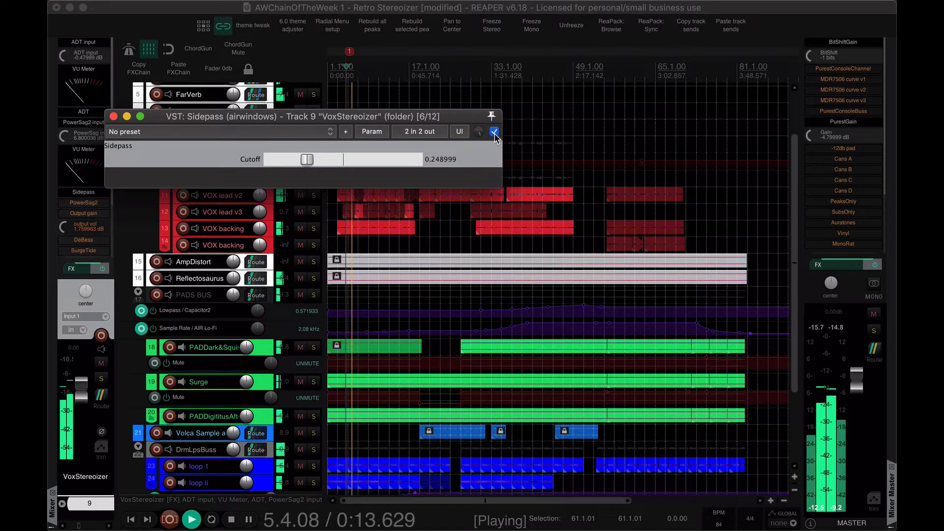
pyautogui.press('space')
pyautogui.click(494, 132)
pyautogui.press('space')
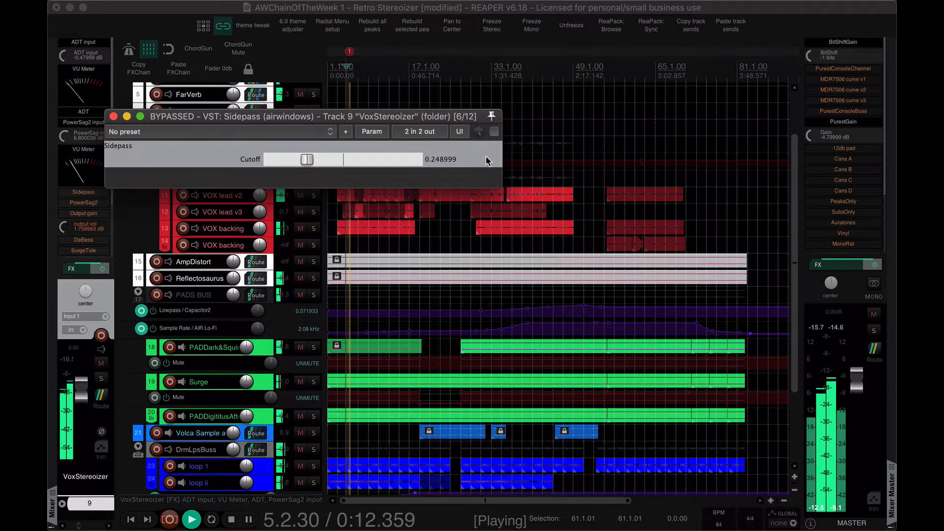
pyautogui.press('space')
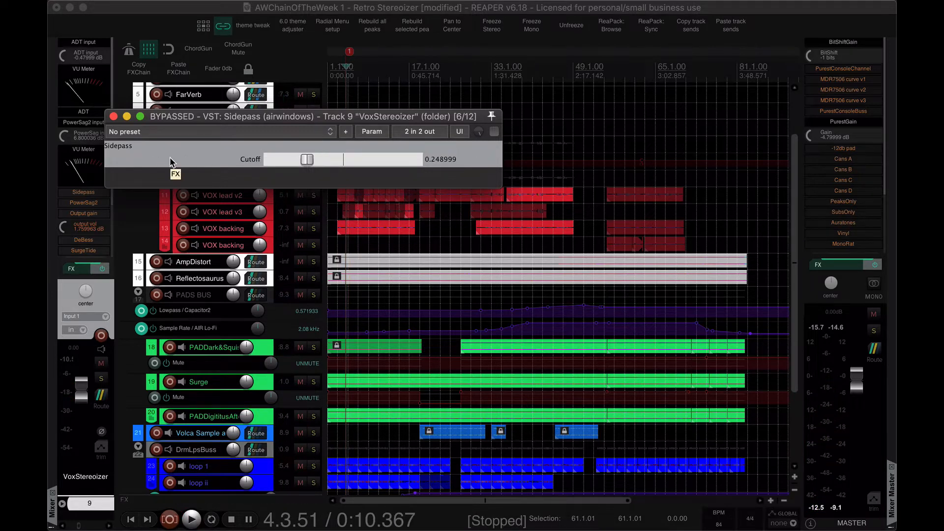
# Close the Sidepass window and re-enable the effect, and open PowerSag2 with its Inv/Wet raised to 1.0.
pyautogui.click(113, 116)
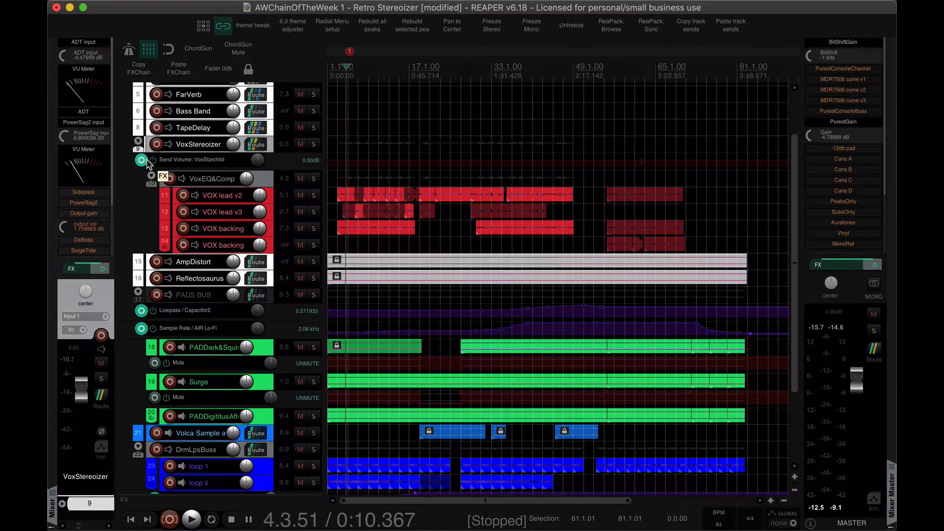
pyautogui.click(84, 202)
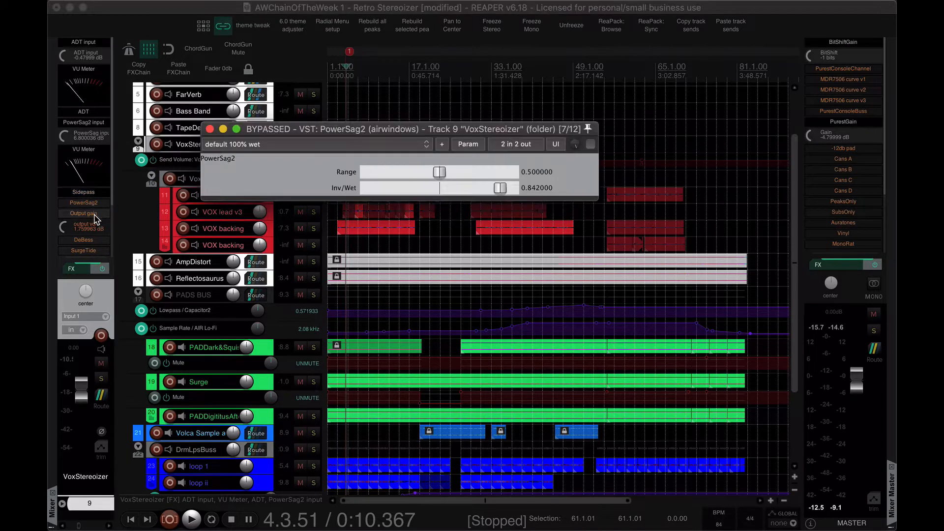
pyautogui.moveTo(391, 129); pyautogui.dragTo(352, 113)
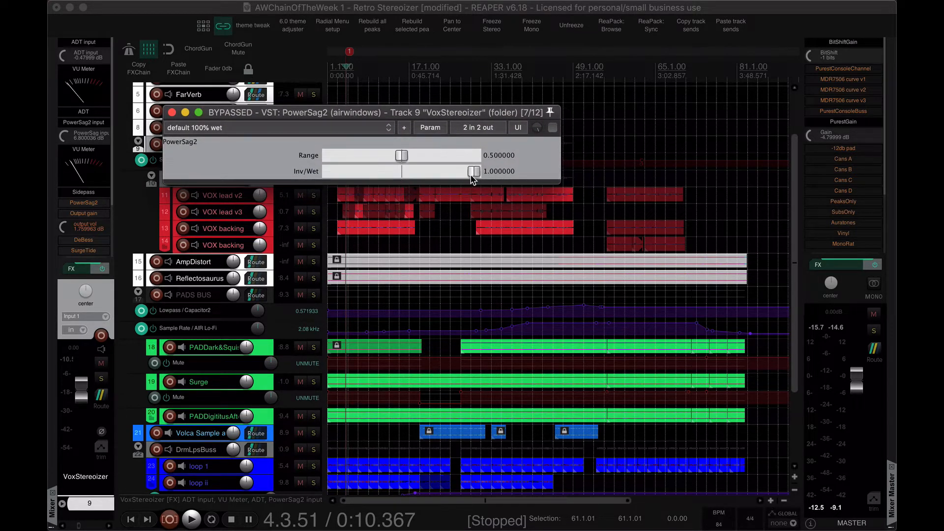
# Start playback, lower the master track's PurestGain to about -5.92 dB, and enable PowerSag2.
pyautogui.press('space')
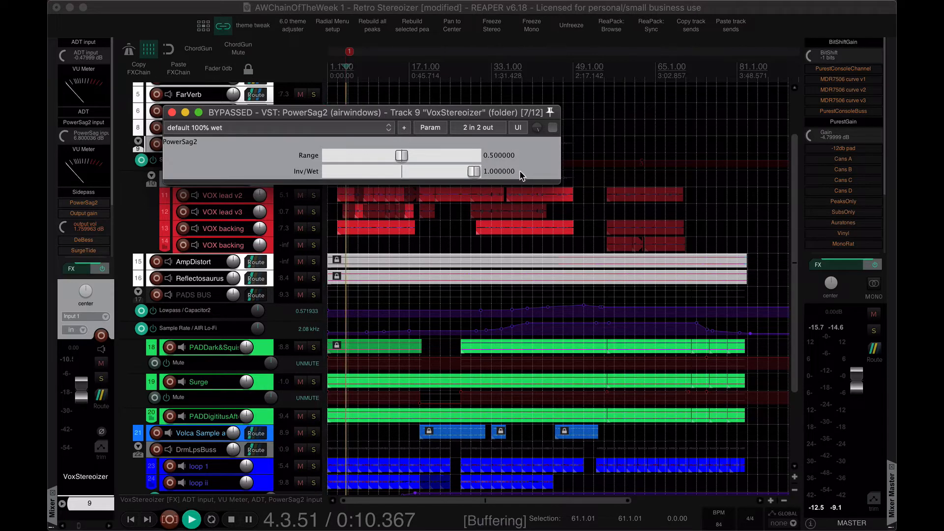
pyautogui.moveTo(809, 136); pyautogui.dragTo(809, 147)
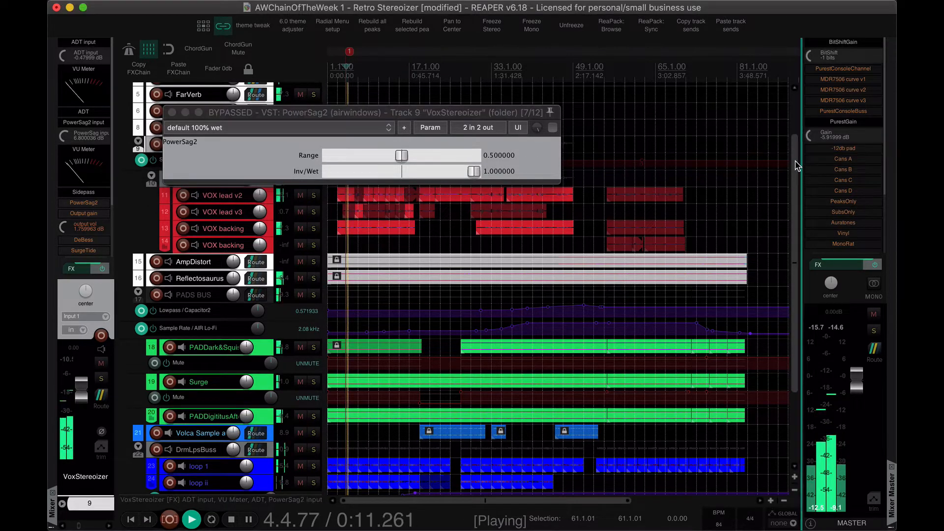
pyautogui.click(551, 127)
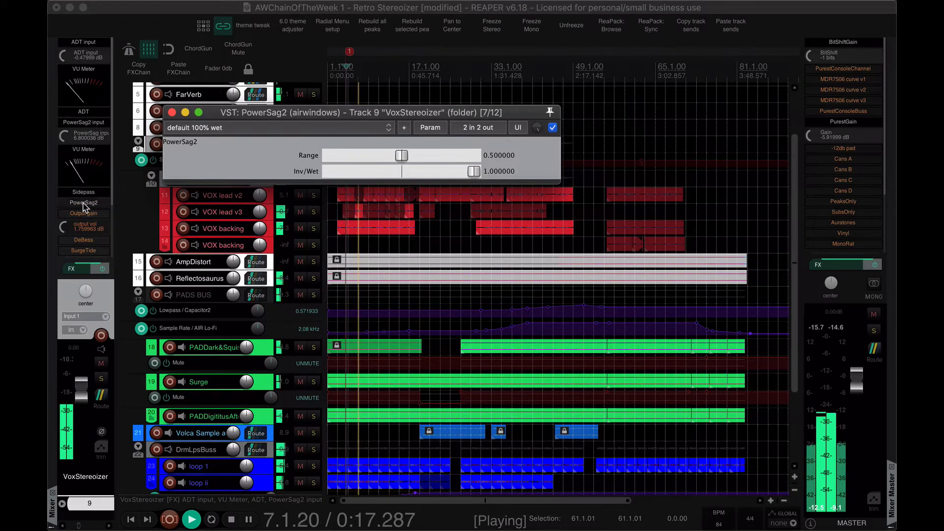
# Enable Output gain at about 6.08 dB after PowerSag2, raise the PowerSag2 input to about 7.52 dB, and stop playback.
pyautogui.keyDown('shift'); pyautogui.click(87, 215); pyautogui.keyUp('shift')
pyautogui.moveTo(65, 226); pyautogui.dragTo(66, 222)
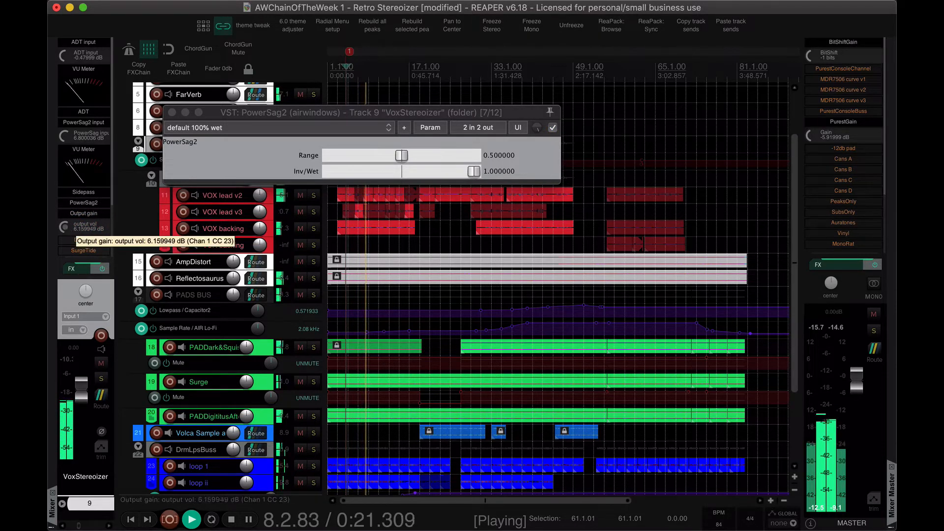
pyautogui.moveTo(63, 140); pyautogui.dragTo(63, 139)
pyautogui.click(221, 112)
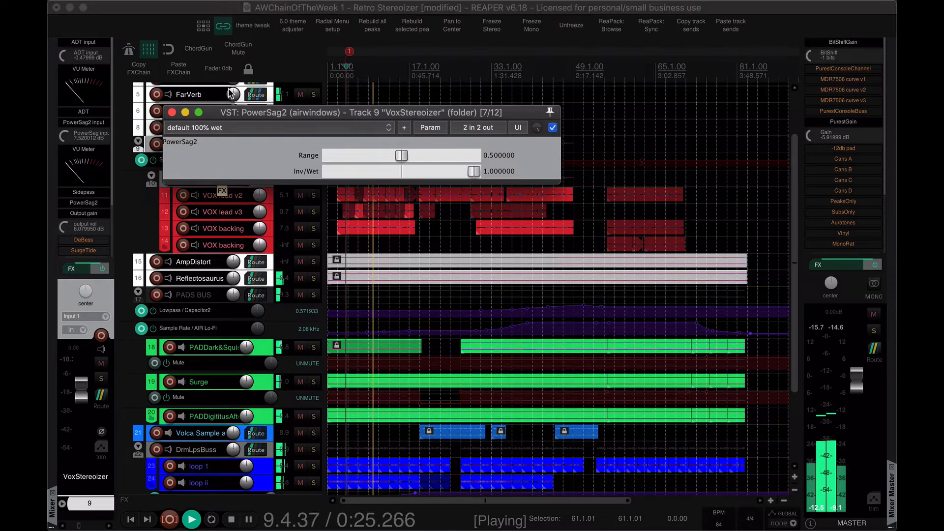
pyautogui.press('space')
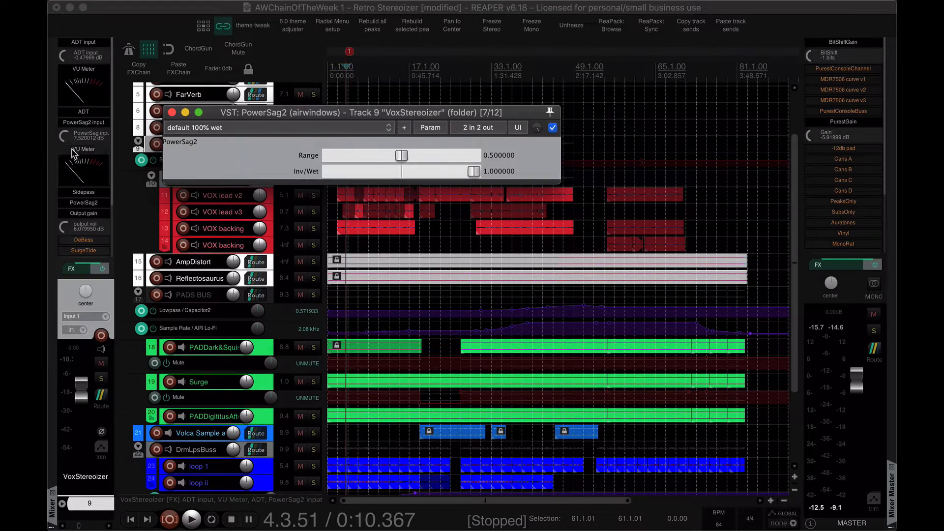
# Raise the PowerSag2 input gain to about 10.24 dB and lower the Output gain after PowerSag2 to about -0.4 dB.
pyautogui.click(83, 122)
pyautogui.moveTo(228, 86); pyautogui.dragTo(220, 90)
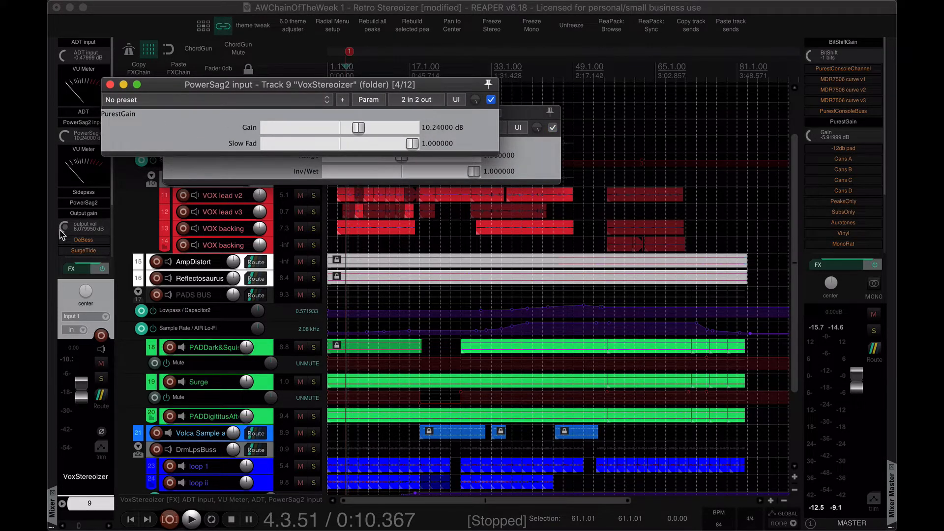
pyautogui.moveTo(66, 230)
pyautogui.mouseDown()
pyautogui.moveTo(66, 242)
pyautogui.moveTo(77, 228)
pyautogui.mouseUp()
pyautogui.click(185, 132)
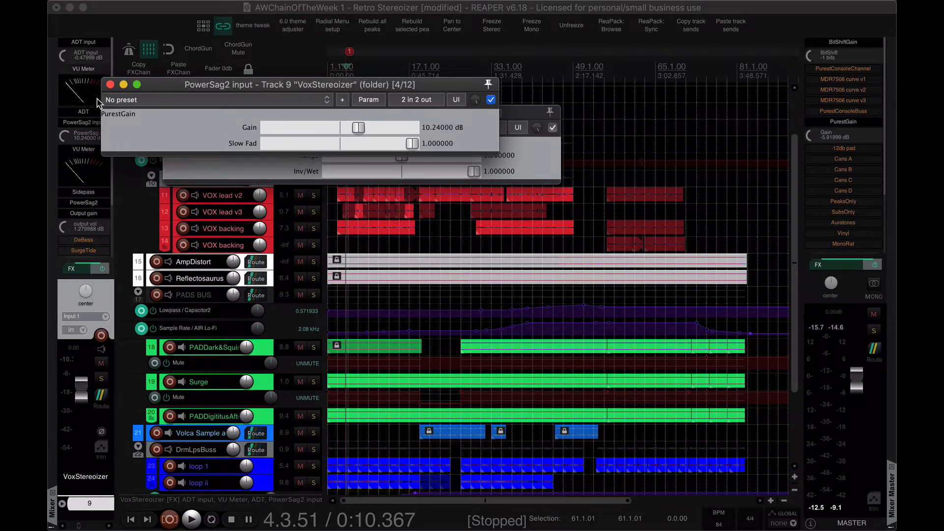
pyautogui.click(110, 86)
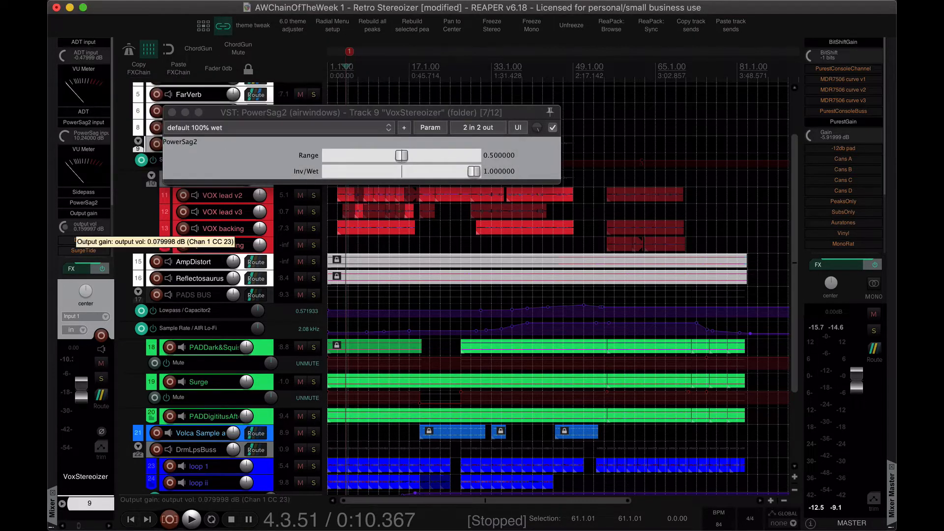
pyautogui.click(211, 149)
# During playback, raise the PowerSag2 input to about 11.12 dB and Output gain to about 3.76 dB, and compare PowerSag2 bypassed and enabled.
pyautogui.press('space')
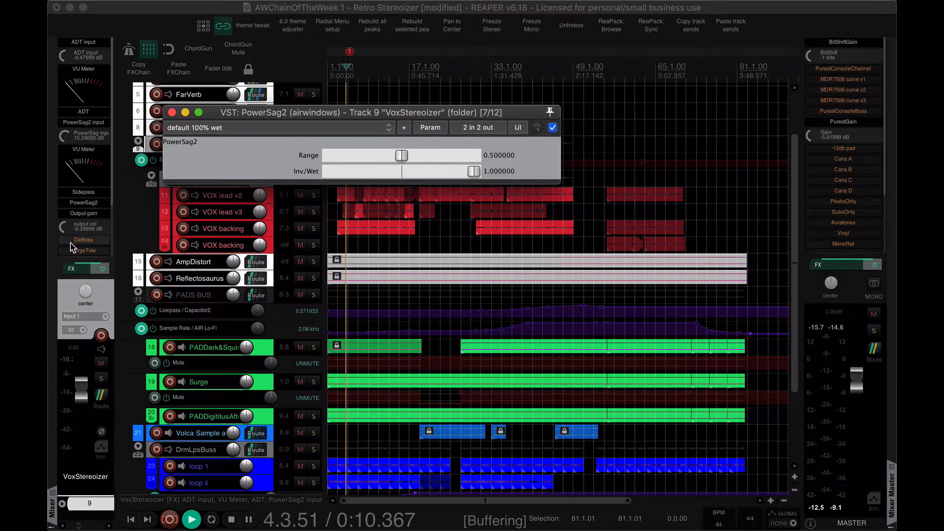
pyautogui.moveTo(64, 230); pyautogui.dragTo(64, 218)
pyautogui.moveTo(68, 137); pyautogui.dragTo(68, 134)
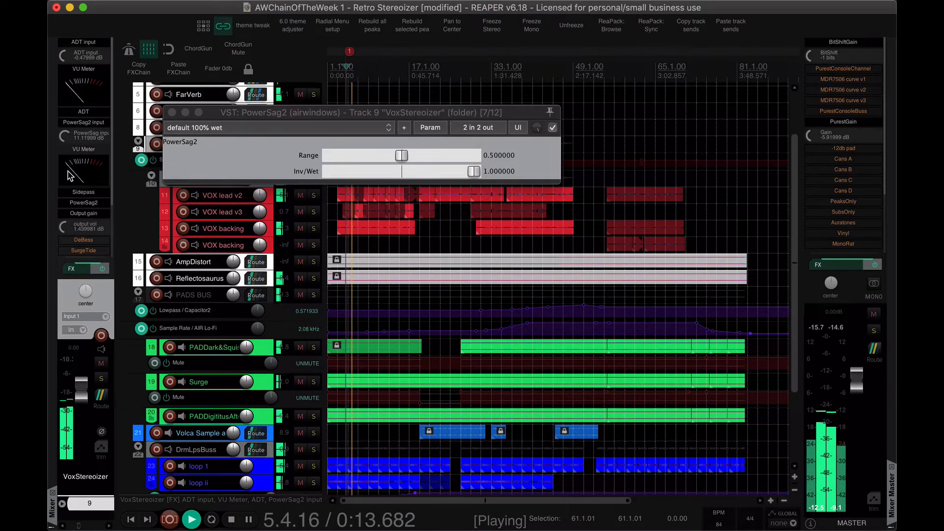
pyautogui.moveTo(65, 227); pyautogui.dragTo(64, 215)
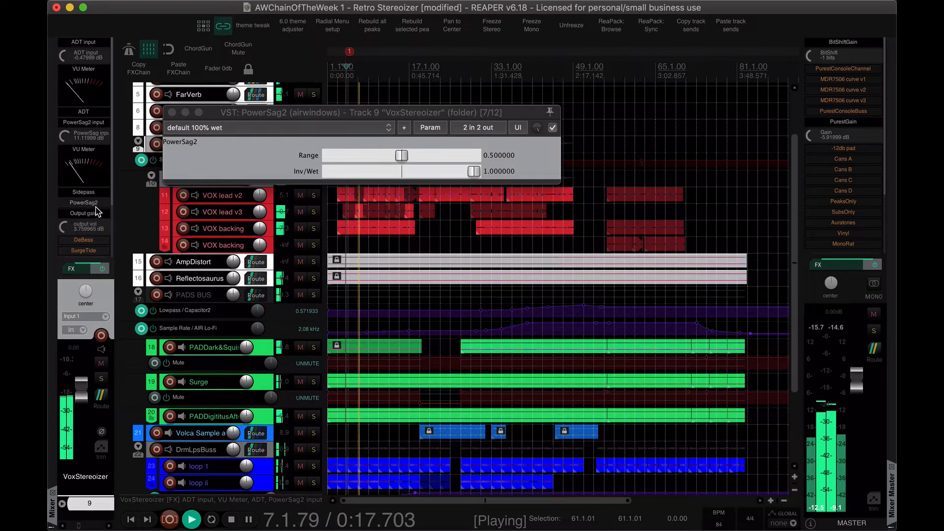
pyautogui.click(90, 203)
pyautogui.click(90, 203)
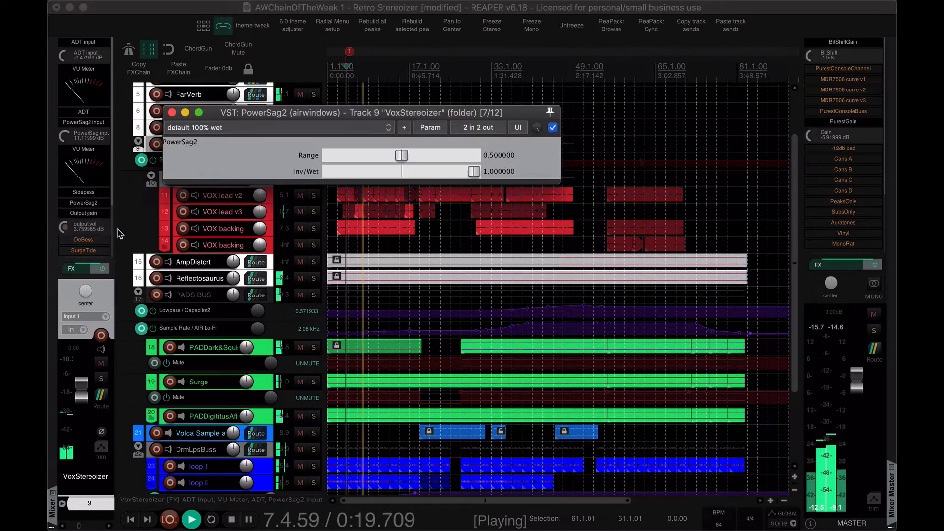
# Set the PowerSag2 input to about 3.44 dB and the ADT input to about 8.64 dB during playback, and stop.
pyautogui.moveTo(65, 136); pyautogui.dragTo(65, 123)
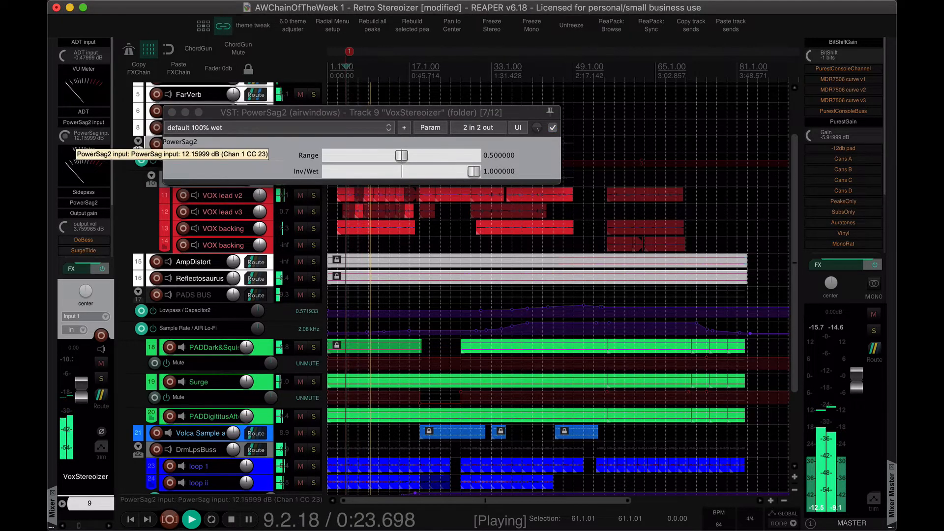
pyautogui.moveTo(62, 55); pyautogui.dragTo(63, 31)
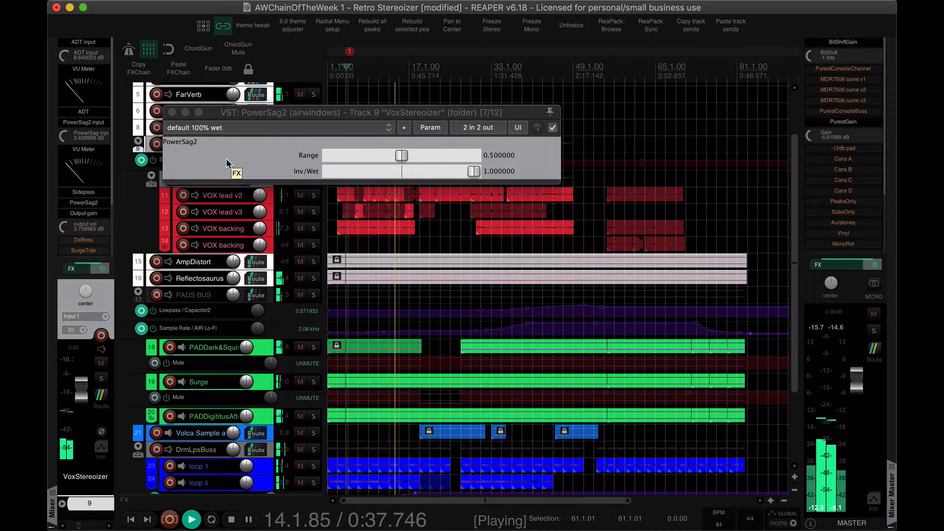
pyautogui.click(209, 186)
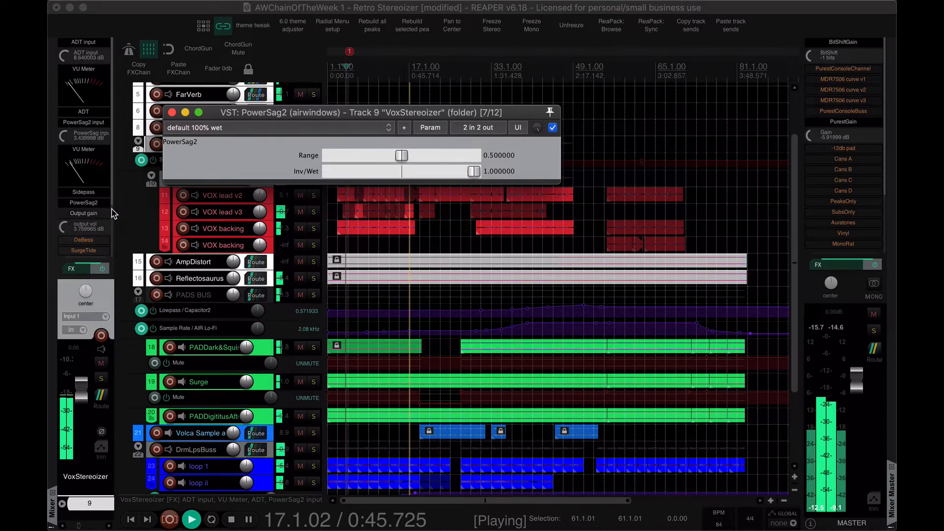
pyautogui.scroll(-5, 83, 217)
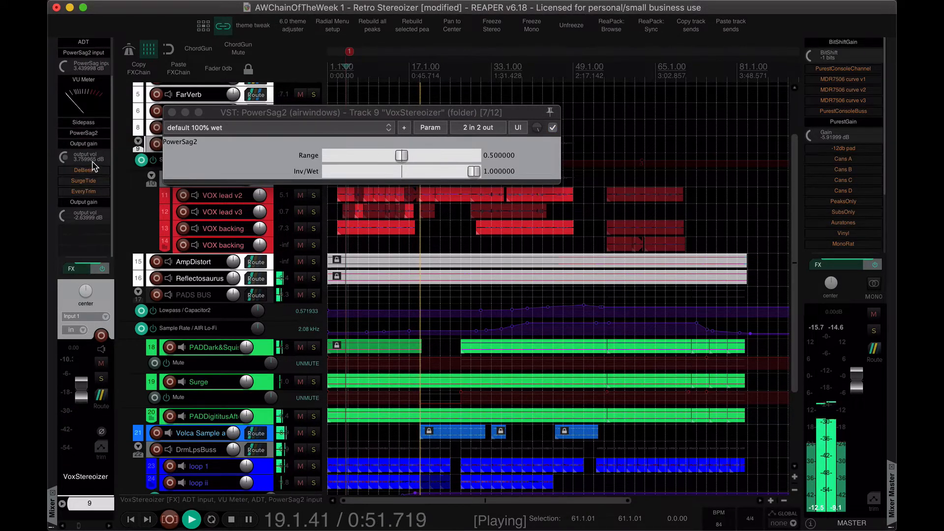
pyautogui.press('space')
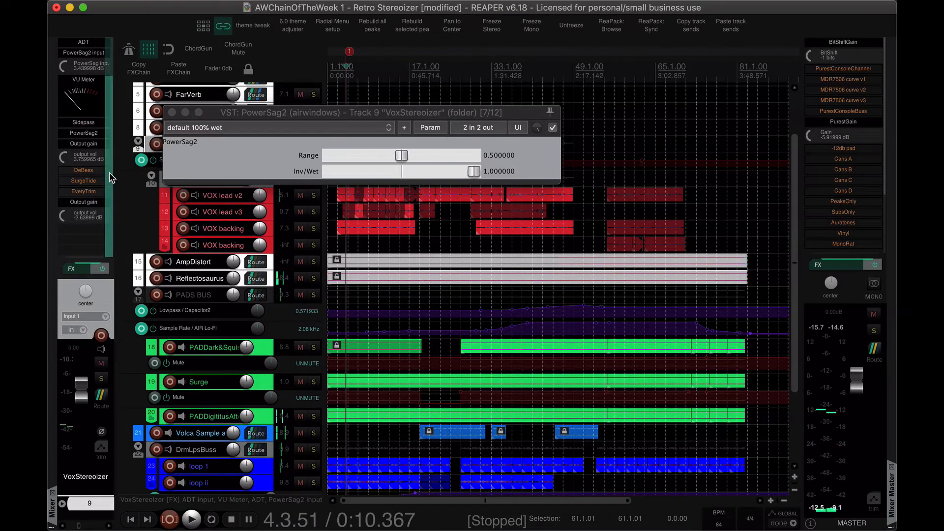
# Try lowering the PowerSag2 Range and reset it to 0.5.
pyautogui.scroll(2, 109, 172)
pyautogui.click(246, 149)
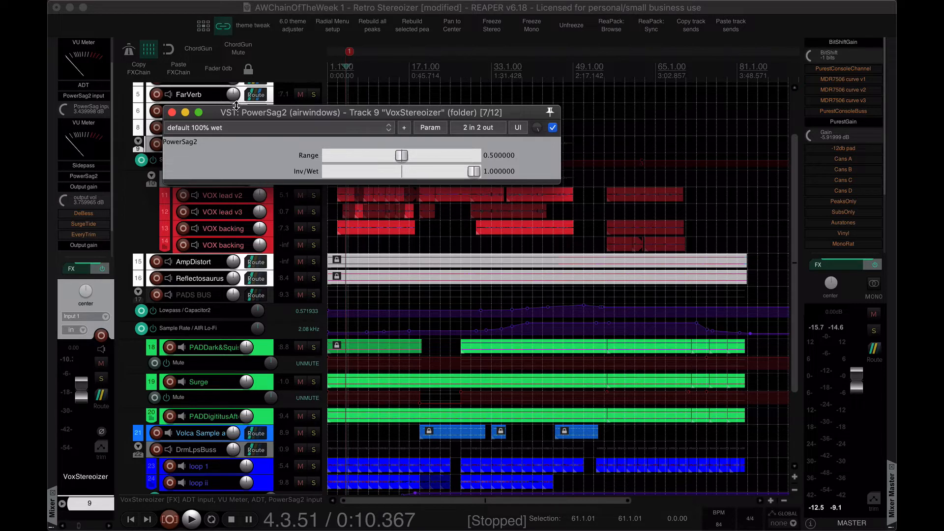
pyautogui.moveTo(400, 156); pyautogui.dragTo(374, 160)
pyautogui.doubleClick(400, 157)
# Audition the track with PowerSag2 closed and bypassed, and lower the Output gain after it to about -2.48 dB.
pyautogui.press('space')
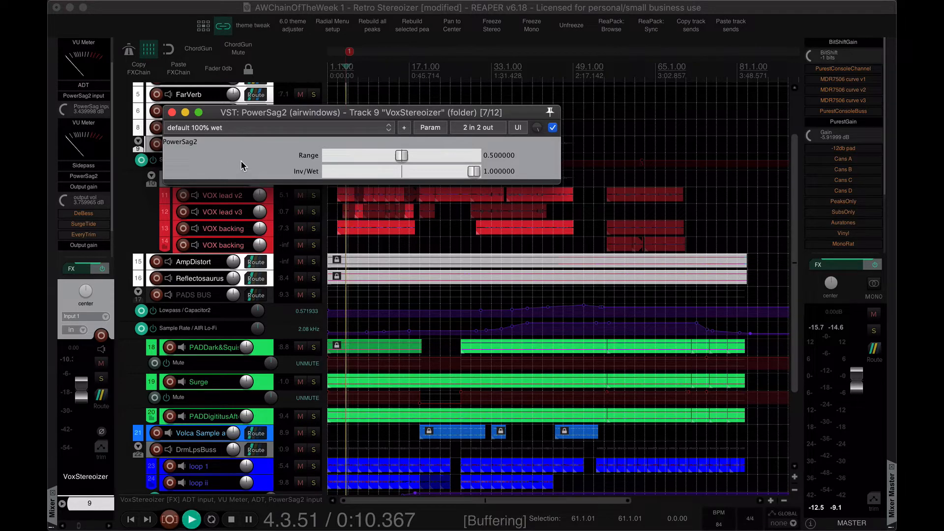
pyautogui.click(171, 113)
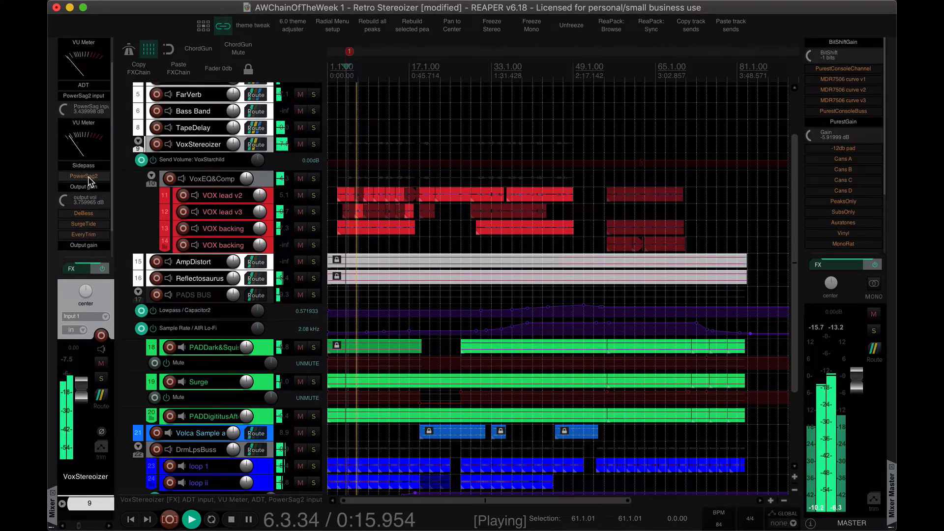
pyautogui.press('space')
pyautogui.moveTo(65, 201); pyautogui.dragTo(62, 233)
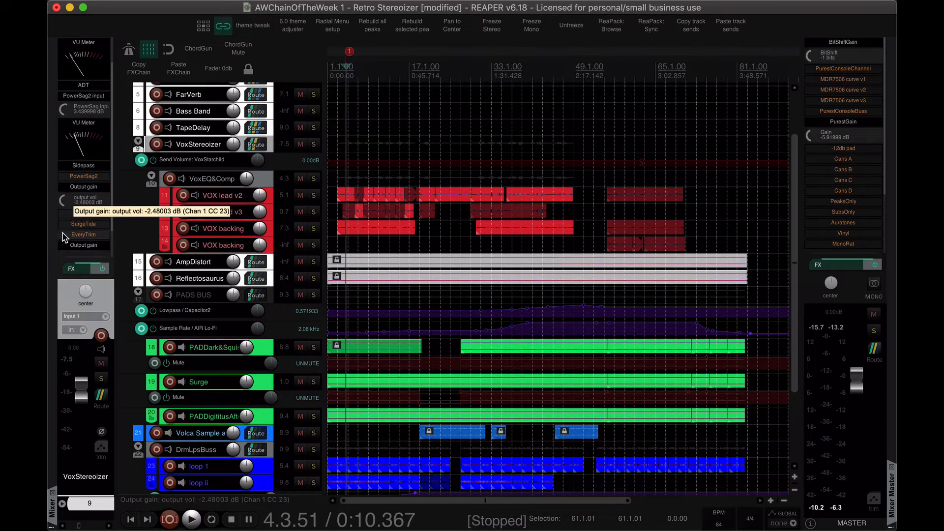
# Open PowerSag2 and reset it to the factory default preset.
pyautogui.click(84, 176)
pyautogui.click(231, 128)
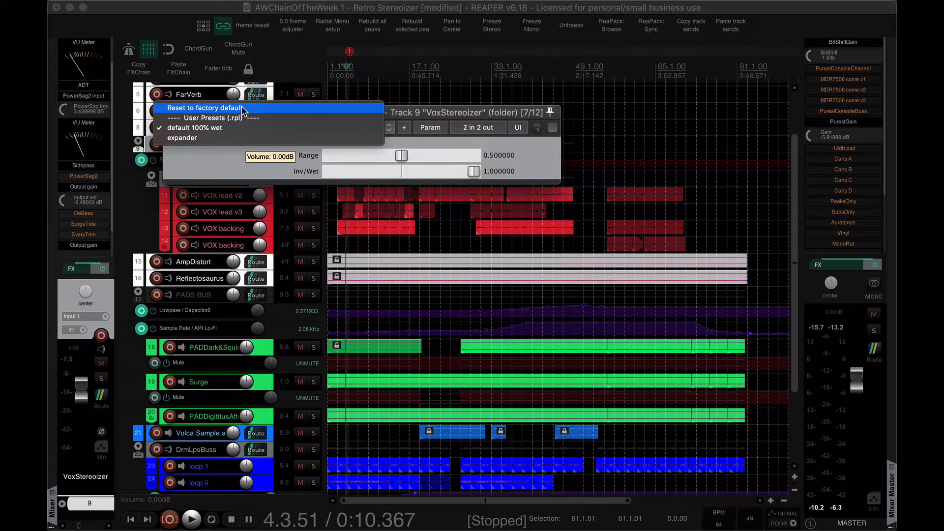
pyautogui.click(242, 108)
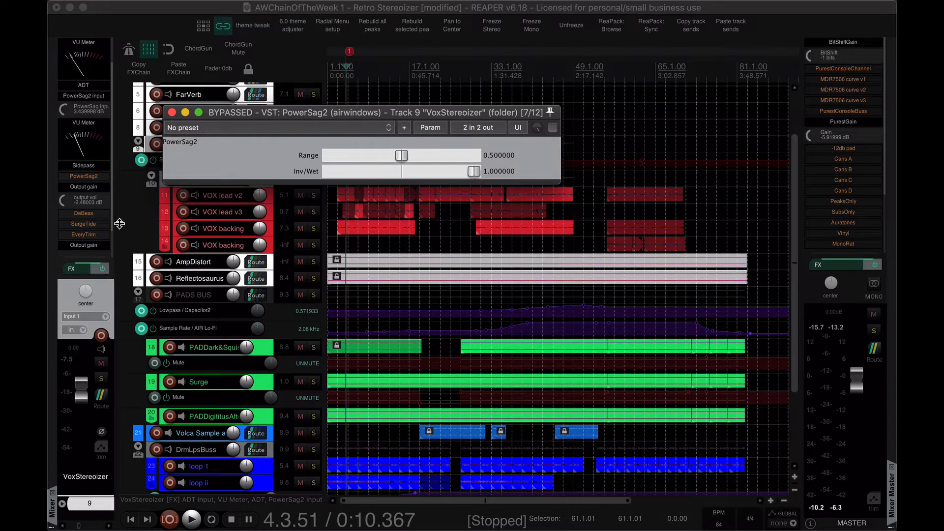
# Play the track with the Output gain after PowerSag2 lowered to about -8.2 dB, and enable PowerSag2.
pyautogui.press('space')
pyautogui.moveTo(63, 200); pyautogui.dragTo(63, 216)
pyautogui.click(552, 128)
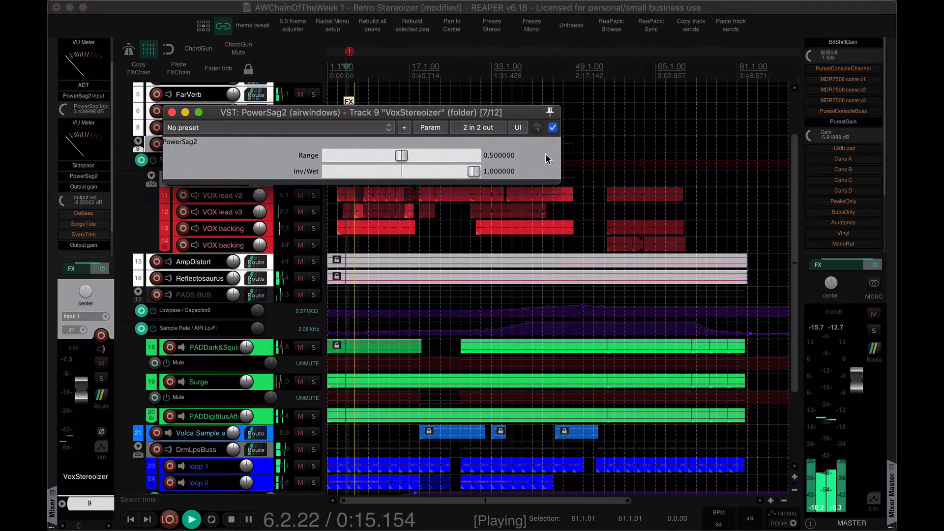
# Lower the PowerSag2 input to about 2.24 dB and raise the Output gain after PowerSag2 to about 1.92 dB.
pyautogui.moveTo(62, 201)
pyautogui.mouseDown()
pyautogui.moveTo(66, 131)
pyautogui.moveTo(63, 187)
pyautogui.mouseUp()
pyautogui.click(229, 159)
pyautogui.moveTo(63, 109); pyautogui.dragTo(63, 124)
pyautogui.moveTo(63, 201); pyautogui.dragTo(62, 187)
pyautogui.click(241, 160)
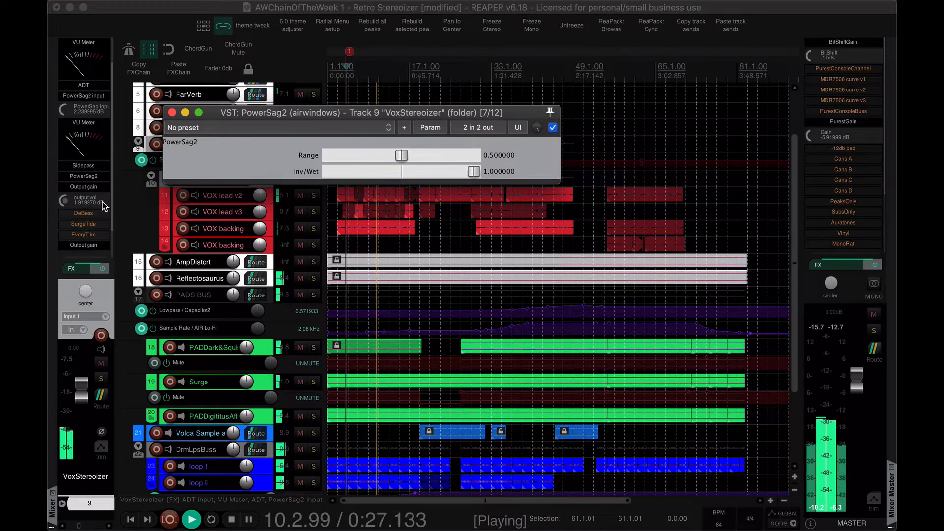
# Fine-tune the PowerSag2 input to about 2.72 dB and the Output gain after PowerSag2 to about 1.84 dB.
pyautogui.moveTo(110, 210); pyautogui.dragTo(104, 226)
pyautogui.moveTo(64, 157); pyautogui.dragTo(63, 154)
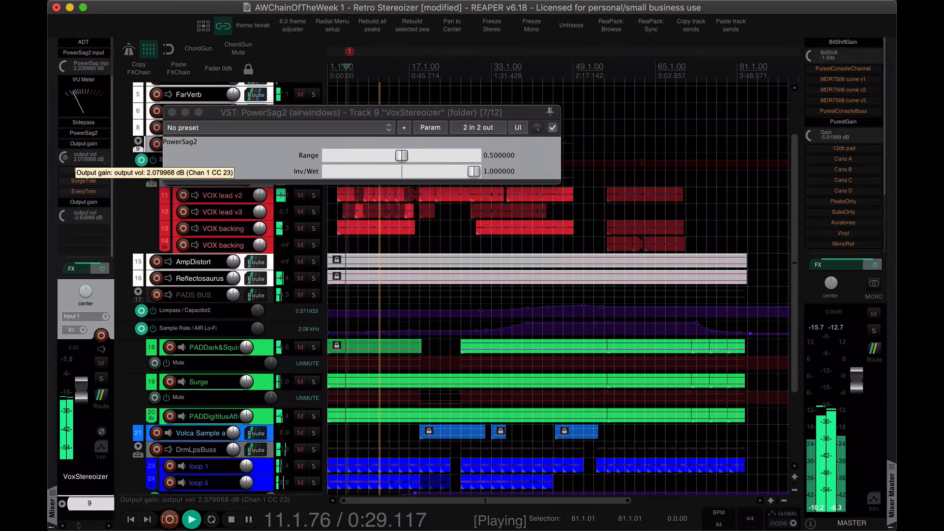
pyautogui.moveTo(64, 68); pyautogui.dragTo(64, 62)
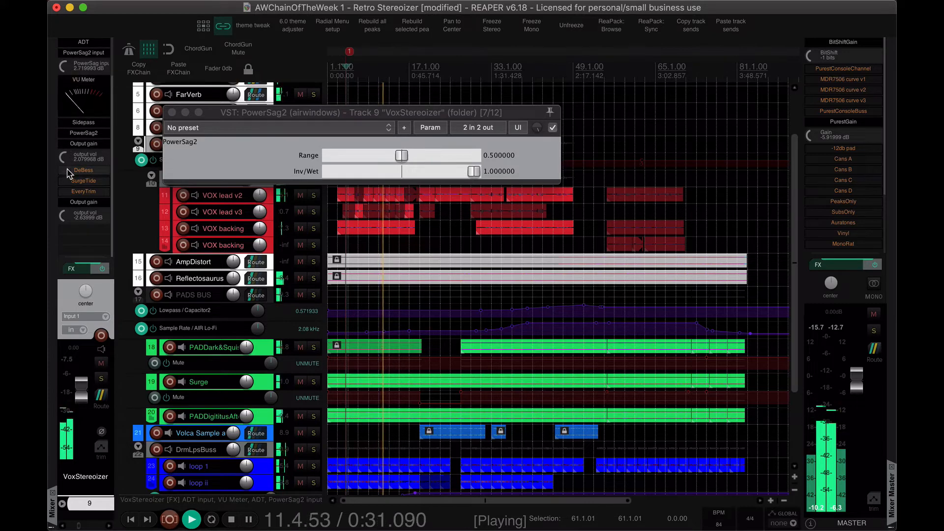
pyautogui.moveTo(65, 160); pyautogui.dragTo(66, 166)
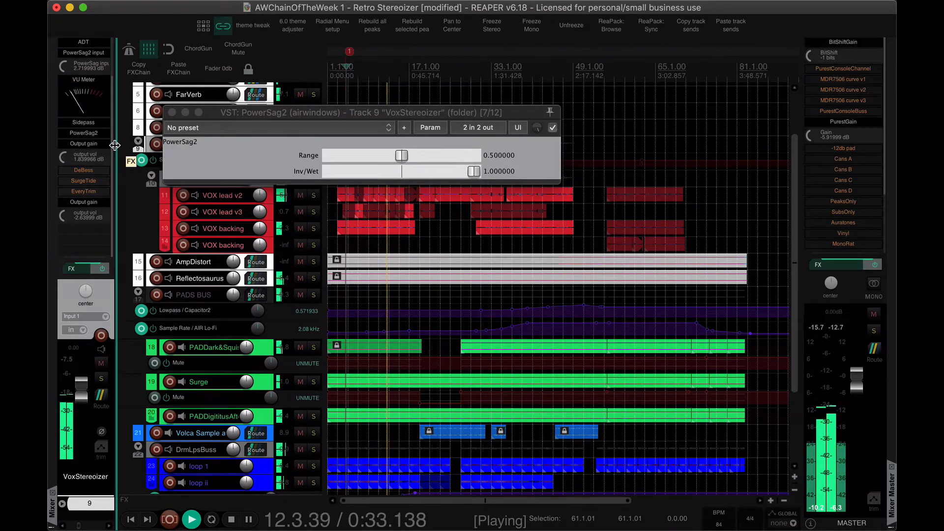
# Sweep the PowerSag2 Range to about 0.495 during playback and lower the chain's final Output gain to about -6 dB.
pyautogui.click(236, 129)
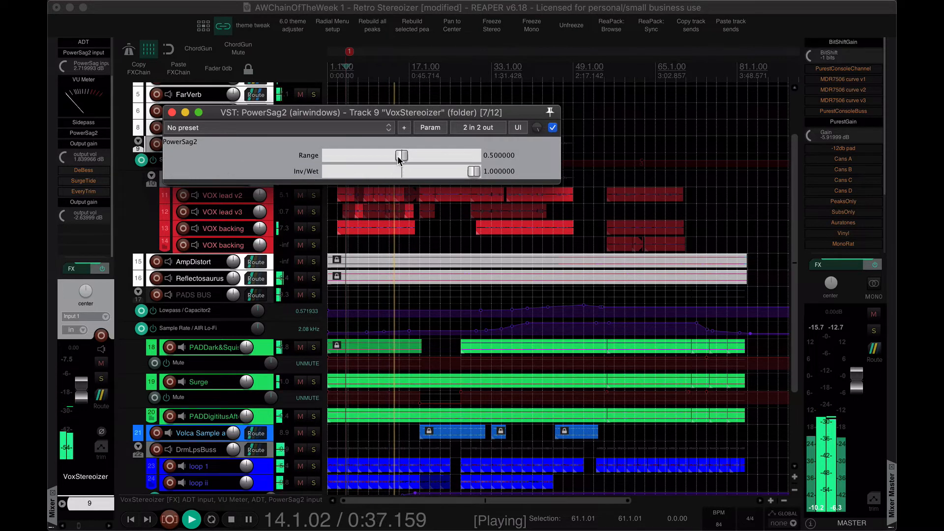
pyautogui.moveTo(350, 156); pyautogui.dragTo(399, 156)
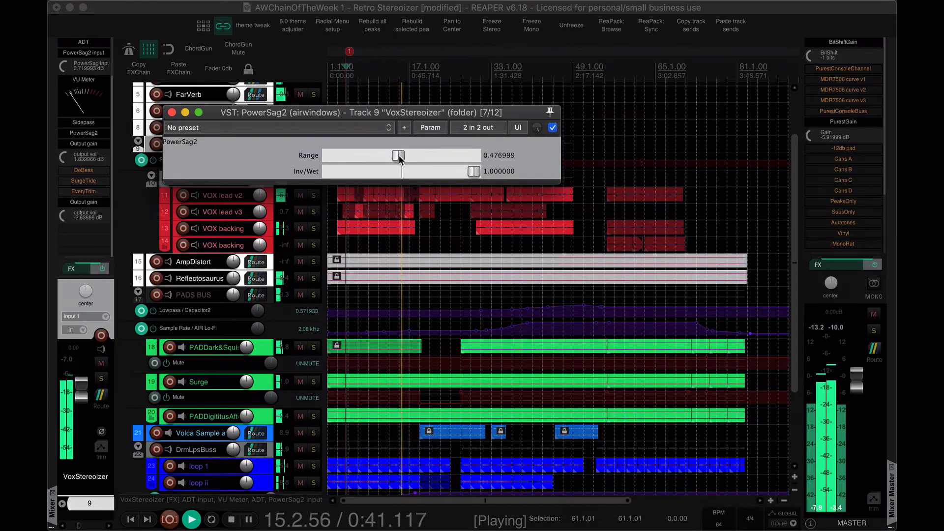
pyautogui.moveTo(66, 215); pyautogui.dragTo(56, 244)
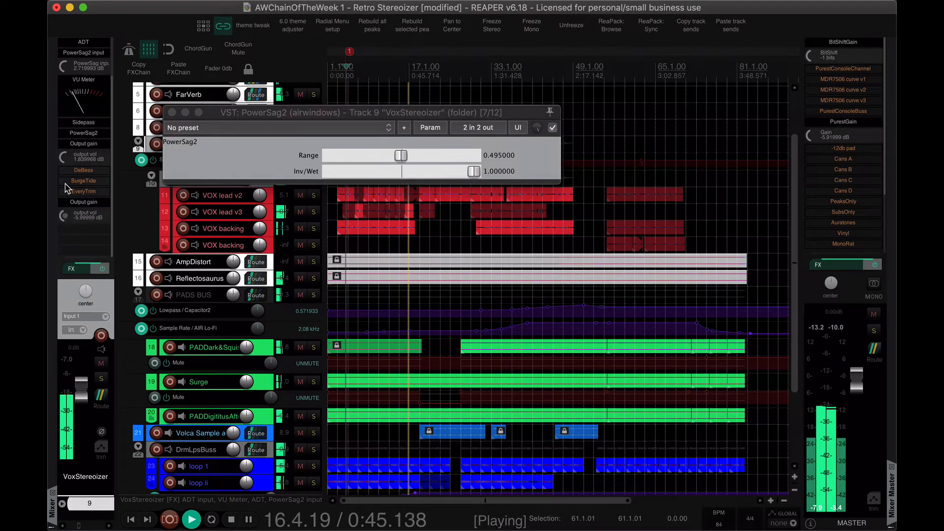
# Lower the chain's final Output gain to about -6.24 dB and reset the PowerSag2 Range to 0.5.
pyautogui.scroll(-1, 101, 219)
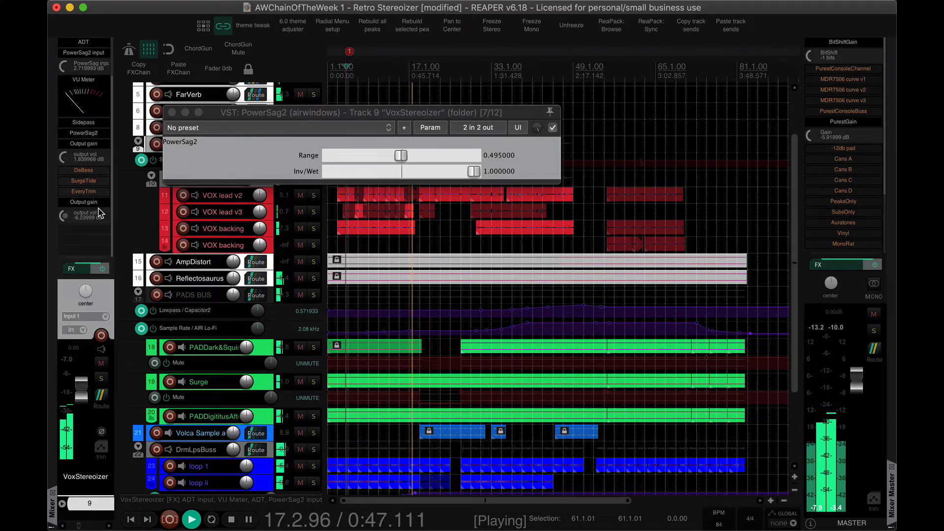
pyautogui.click(235, 161)
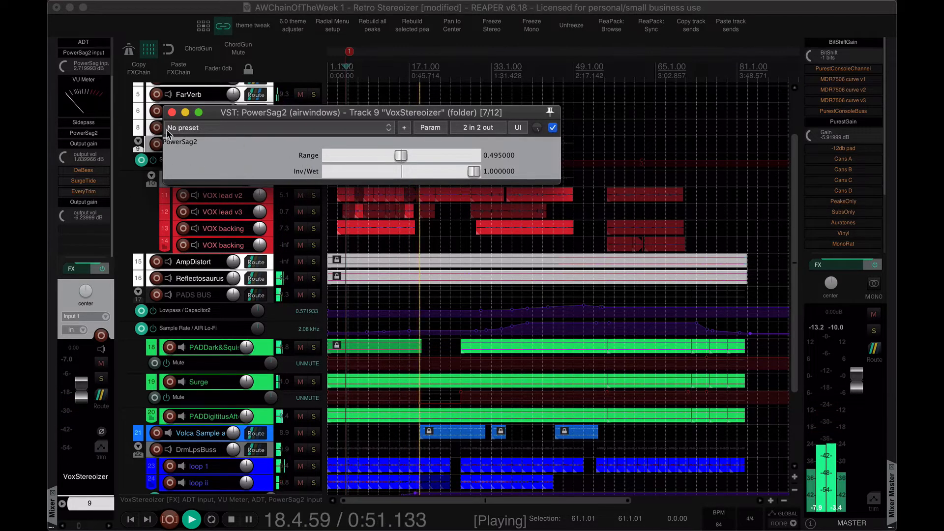
pyautogui.doubleClick(401, 153)
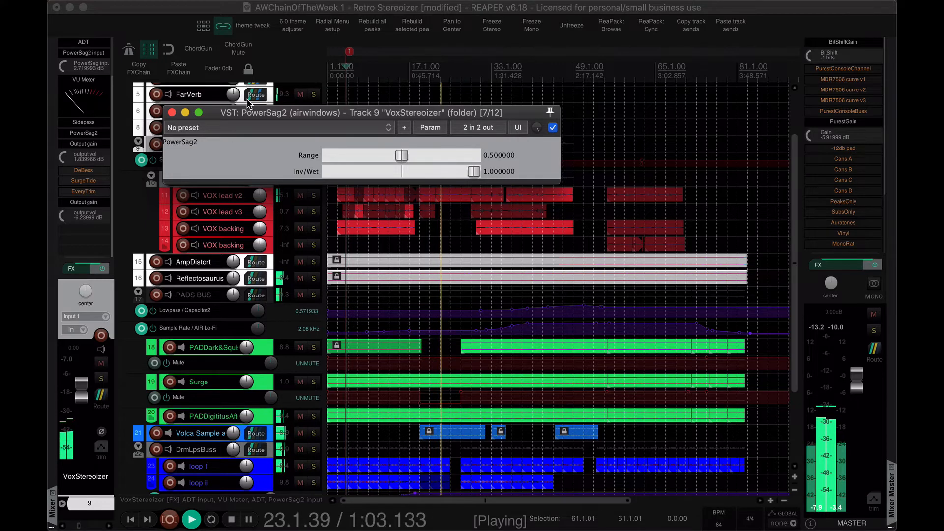
# Jump playback to around bar 29 and move the PowerSag2 window clear of the track names.
pyautogui.click(470, 240)
pyautogui.click(251, 123)
pyautogui.moveTo(249, 121); pyautogui.dragTo(249, 147)
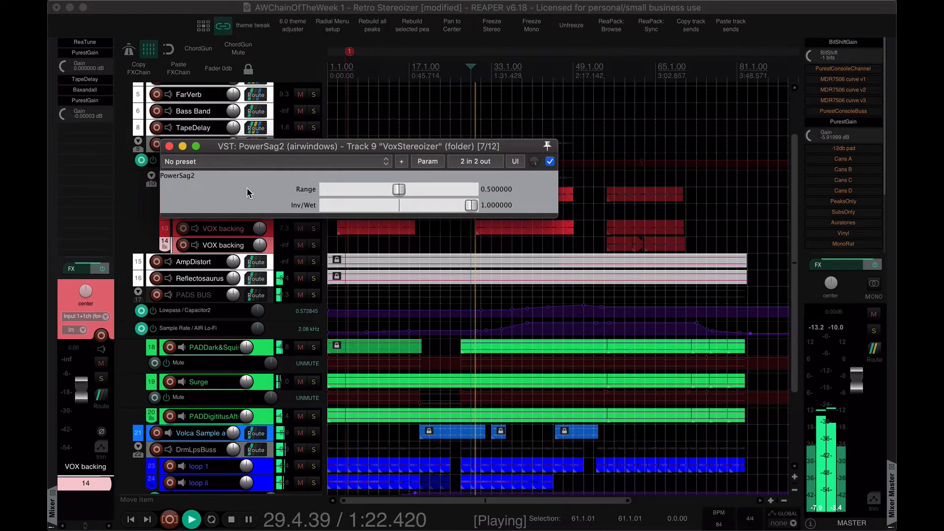
pyautogui.moveTo(304, 150); pyautogui.dragTo(355, 140)
pyautogui.click(210, 144)
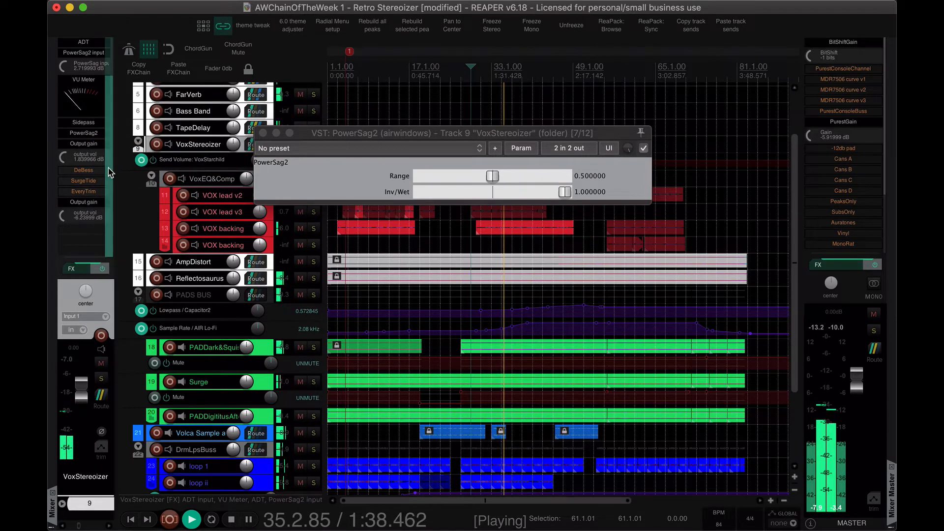
# Open DeBess from the VoxStereoizer chain, reposition its window and enable the effect.
pyautogui.doubleClick(83, 170)
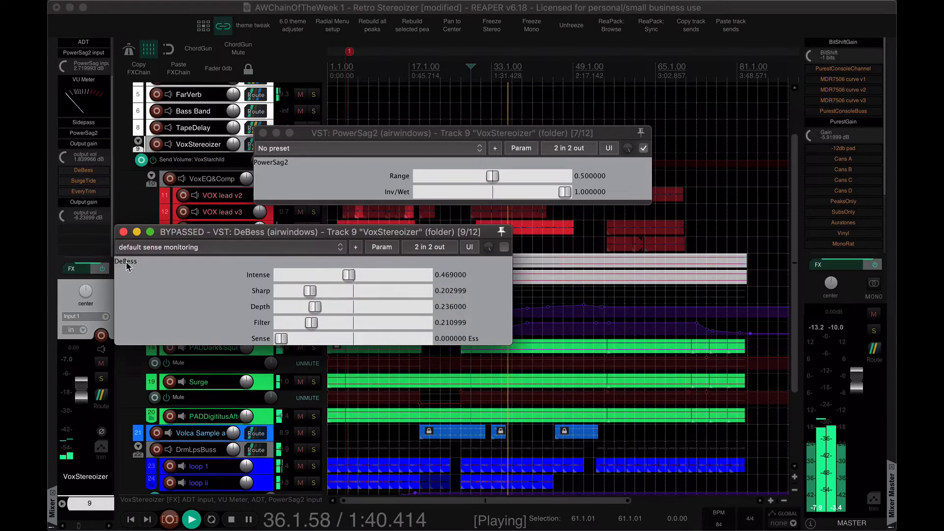
pyautogui.moveTo(189, 231); pyautogui.dragTo(207, 212)
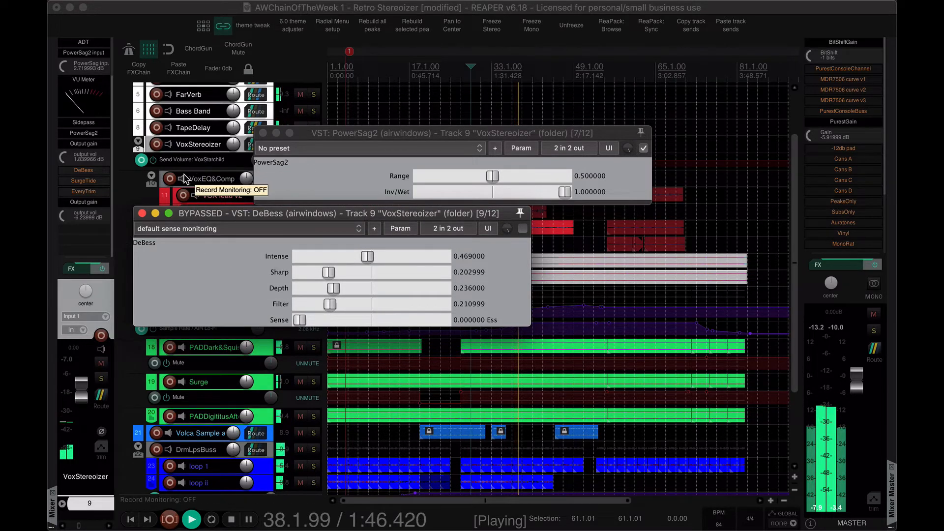
pyautogui.click(522, 228)
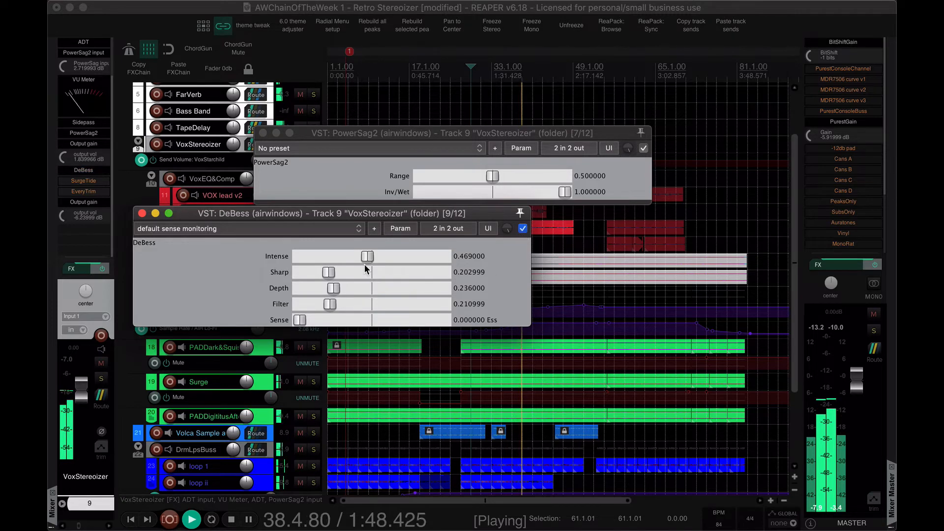
pyautogui.moveTo(212, 218); pyautogui.dragTo(211, 221)
# Adjust DeBess to Intense about 0.599, Sharp about 0.184, Depth about 0.451 and Filter about 0.412.
pyautogui.moveTo(366, 259); pyautogui.dragTo(386, 259)
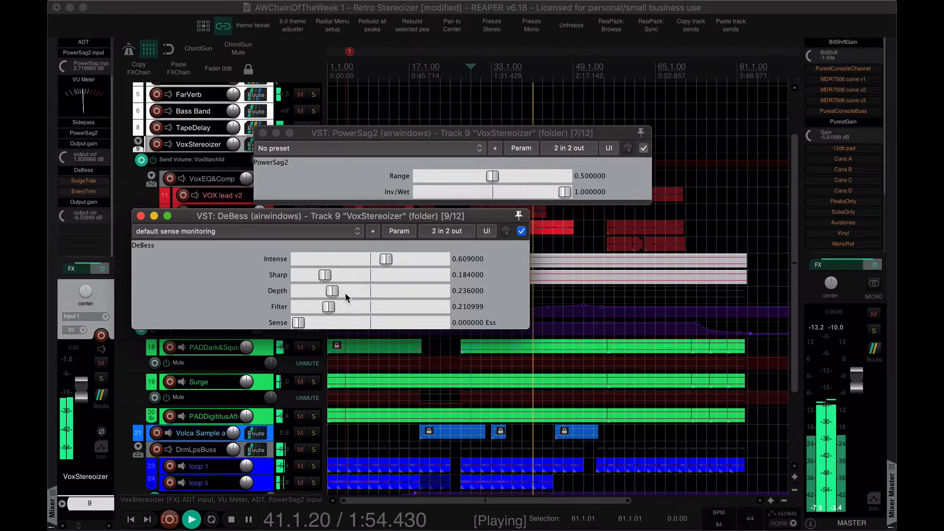
pyautogui.click(356, 305)
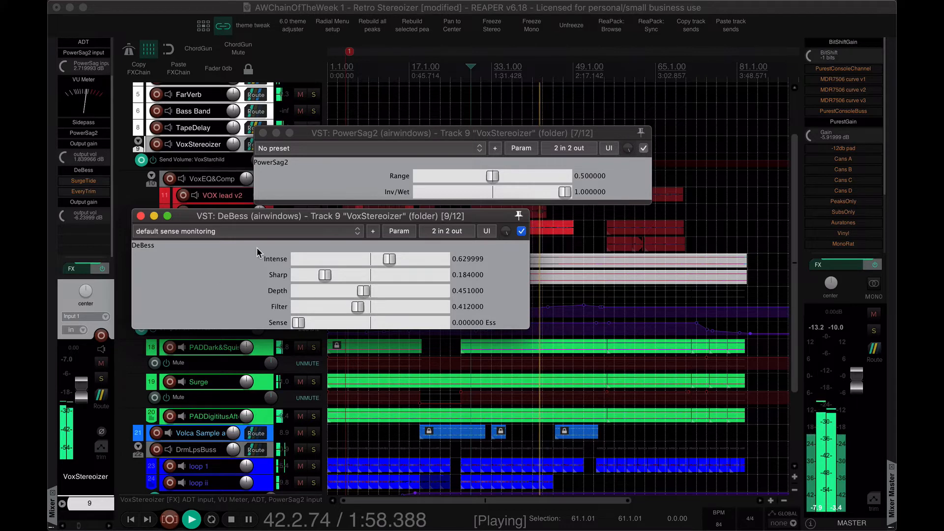
pyautogui.moveTo(316, 218); pyautogui.dragTo(321, 217)
pyautogui.moveTo(393, 261); pyautogui.dragTo(388, 259)
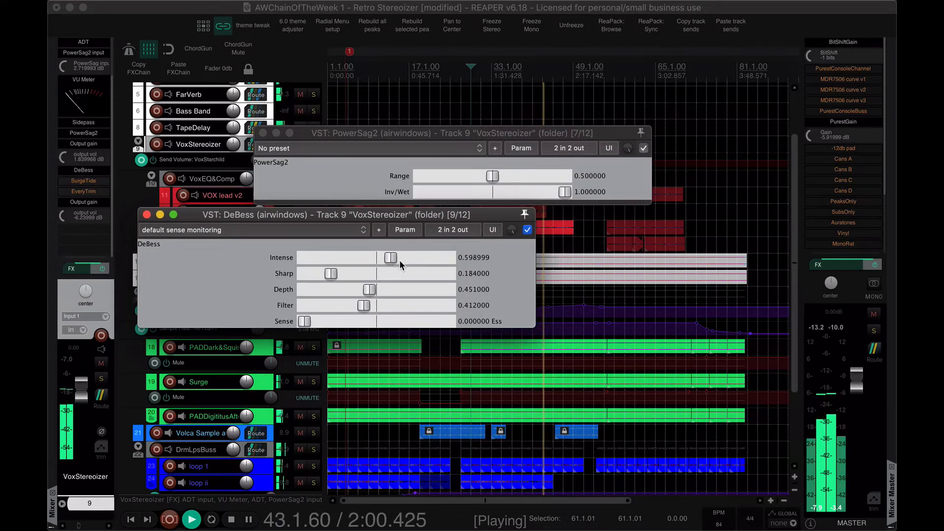
# Lower the PowerSag2 input gain to about 0.48 dB during playback.
pyautogui.moveTo(63, 67); pyautogui.dragTo(63, 78)
pyautogui.click(183, 277)
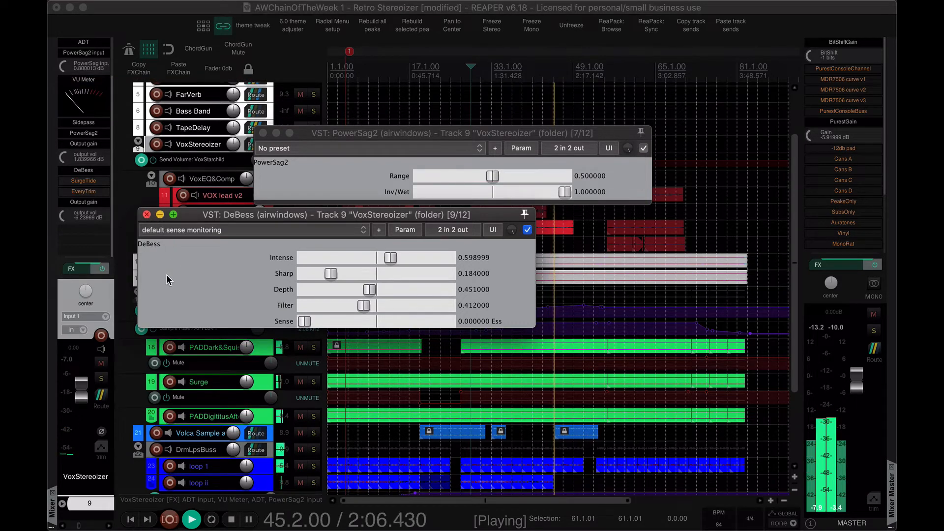
pyautogui.moveTo(66, 70); pyautogui.dragTo(66, 72)
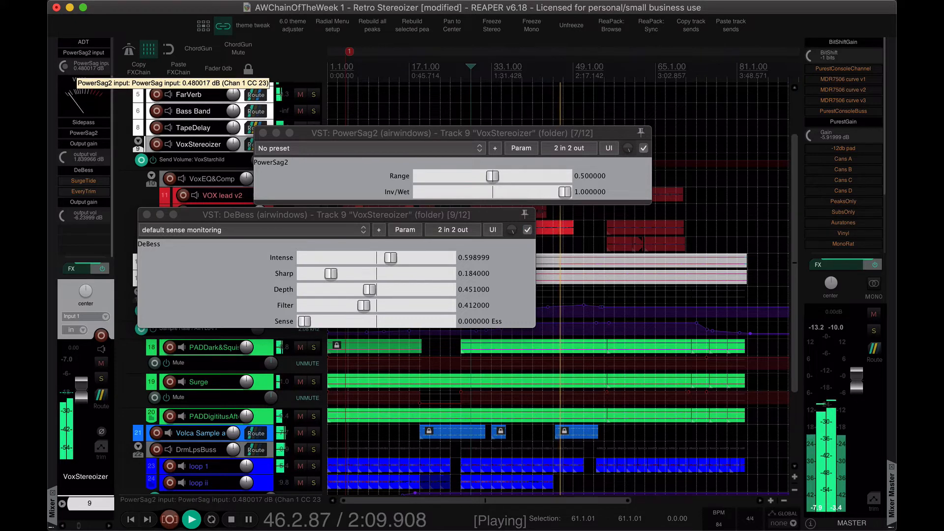
# Reduce the PowerSag2 Inv/Wet to 0.75 and close the PowerSag2 window.
pyautogui.click(83, 133)
pyautogui.click(84, 135)
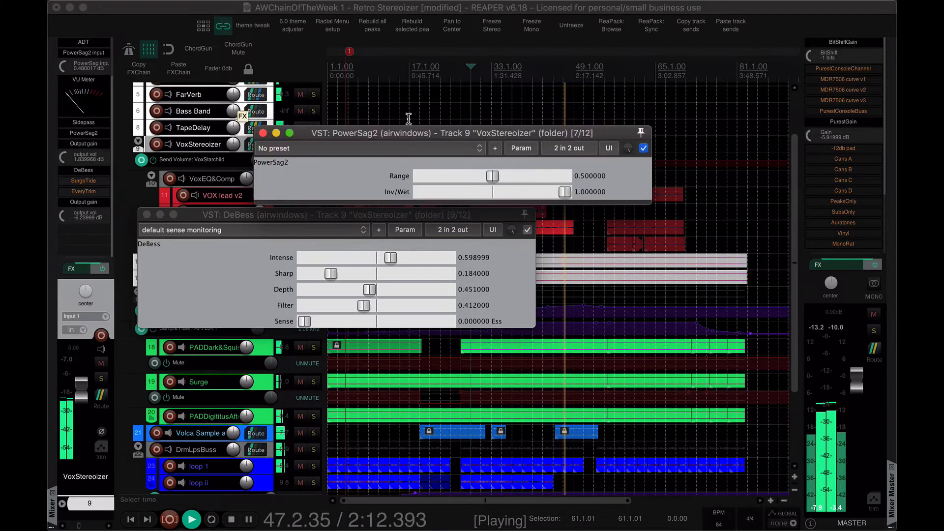
pyautogui.moveTo(564, 195); pyautogui.dragTo(546, 196)
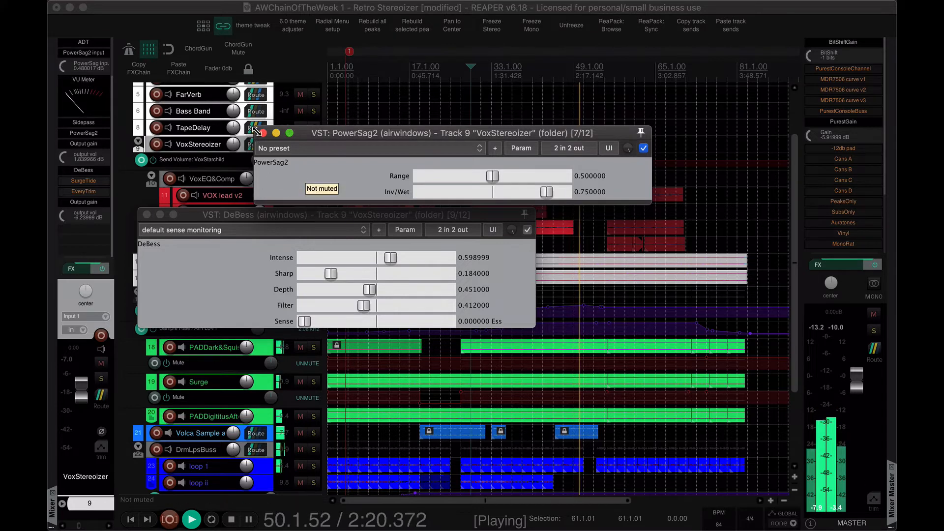
pyautogui.click(263, 133)
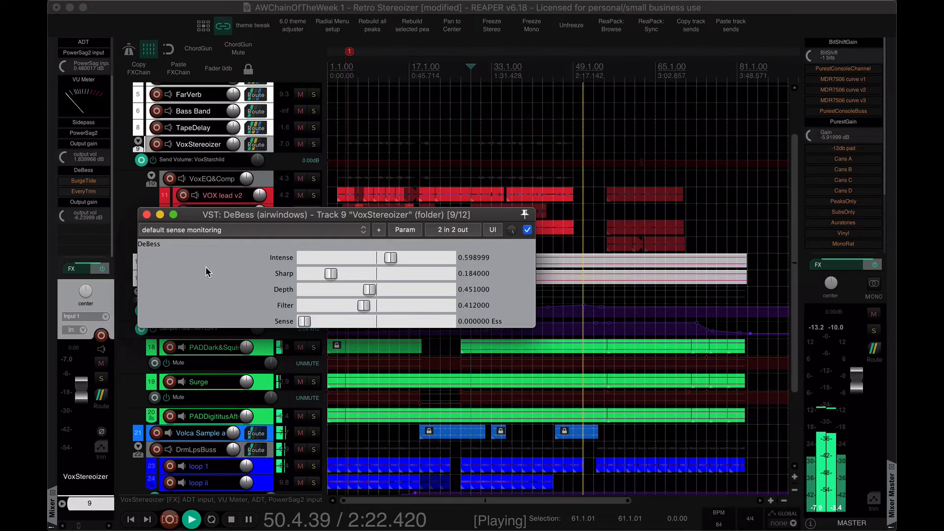
# Restart playback, jump to around bar 5 and close the DeBess window.
pyautogui.press('space')
pyautogui.press('space')
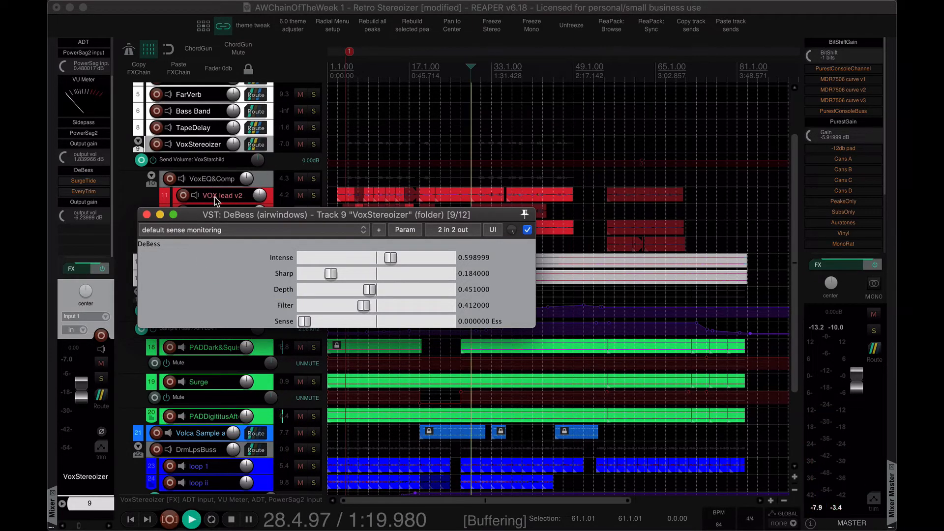
pyautogui.click(347, 172)
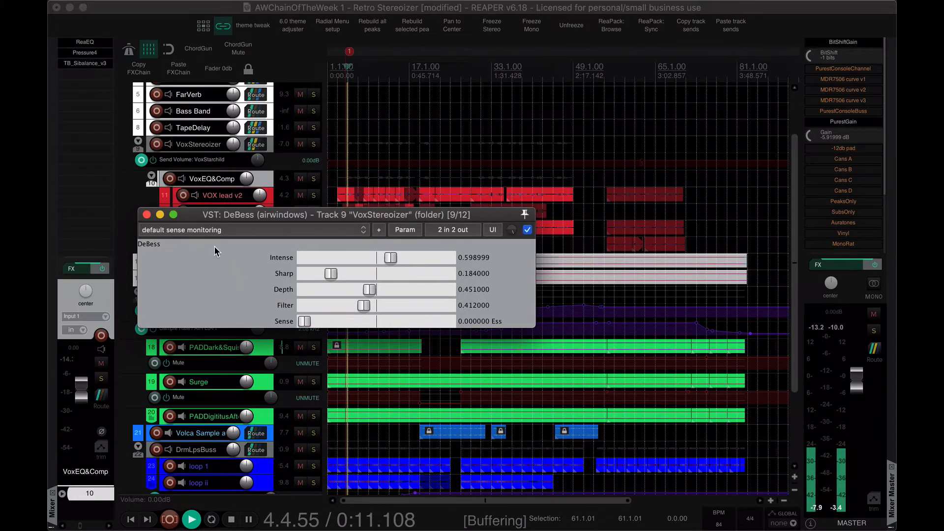
pyautogui.click(147, 216)
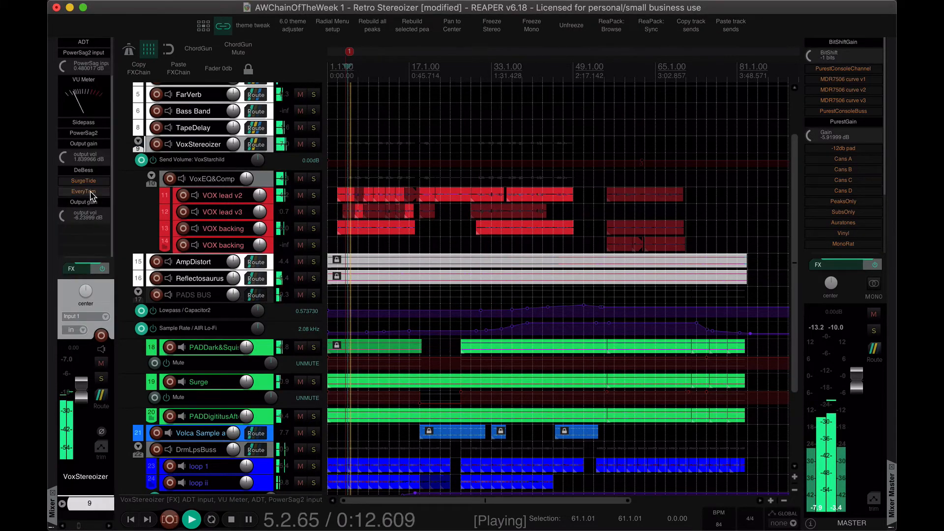
pyautogui.click(85, 170)
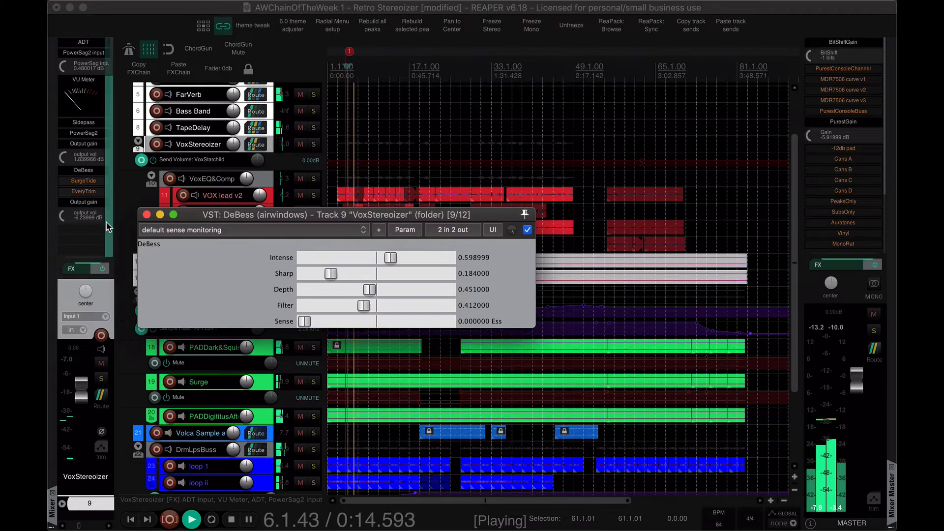
pyautogui.click(146, 215)
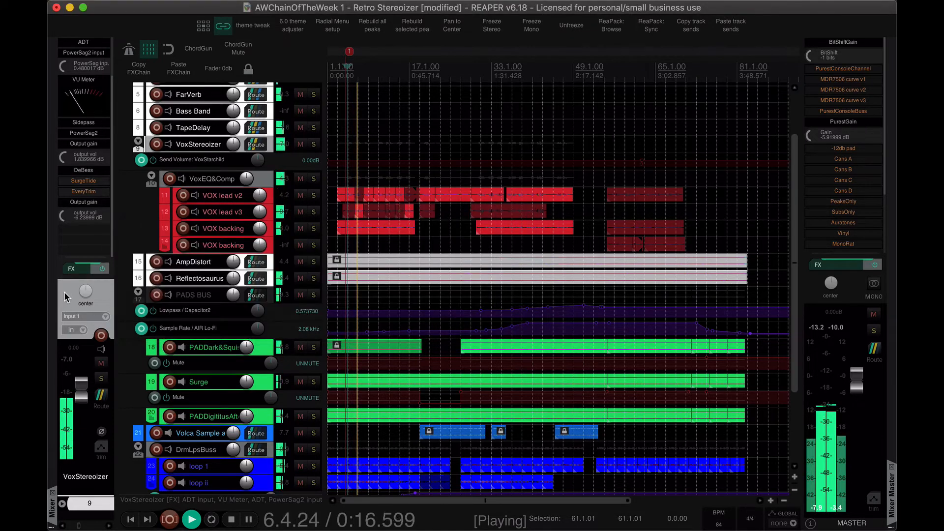
# Open and enable SurgeTide, with SurgeNod, SurgeRat and Dry/Wet all raised to 1.0.
pyautogui.click(84, 180)
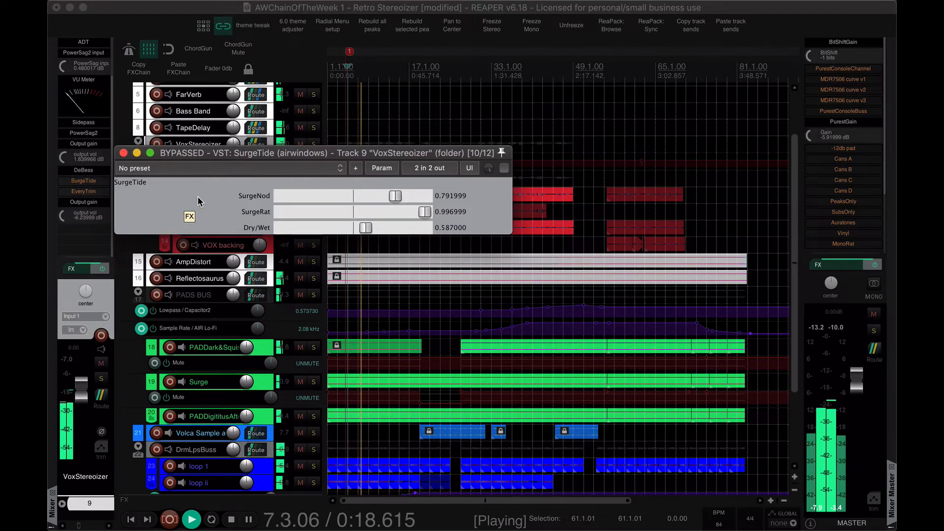
pyautogui.moveTo(221, 153); pyautogui.dragTo(241, 155)
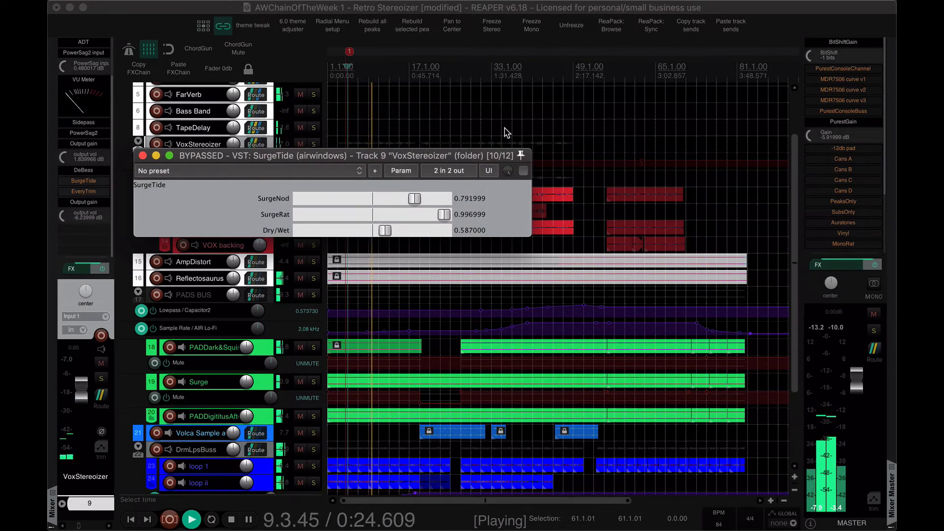
pyautogui.moveTo(443, 215); pyautogui.dragTo(425, 216)
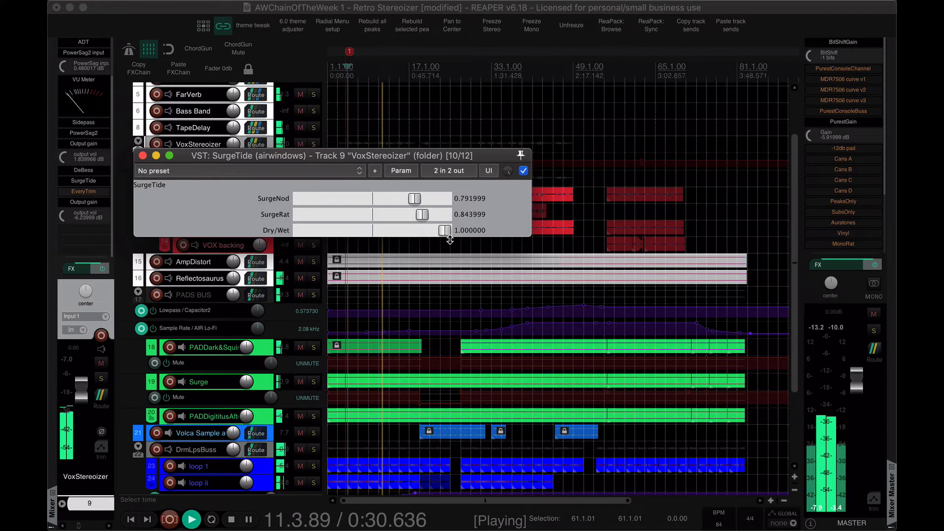
pyautogui.moveTo(433, 213); pyautogui.dragTo(448, 198)
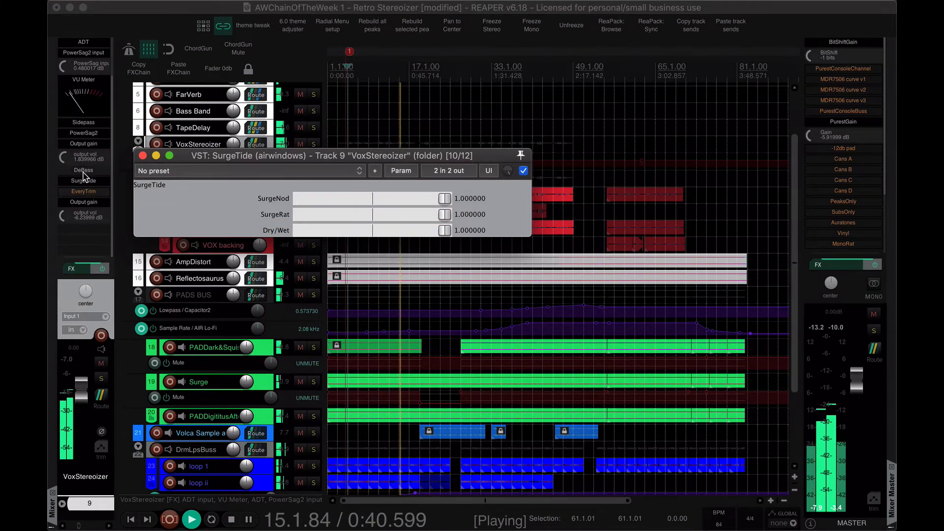
pyautogui.click(112, 167)
pyautogui.click(209, 199)
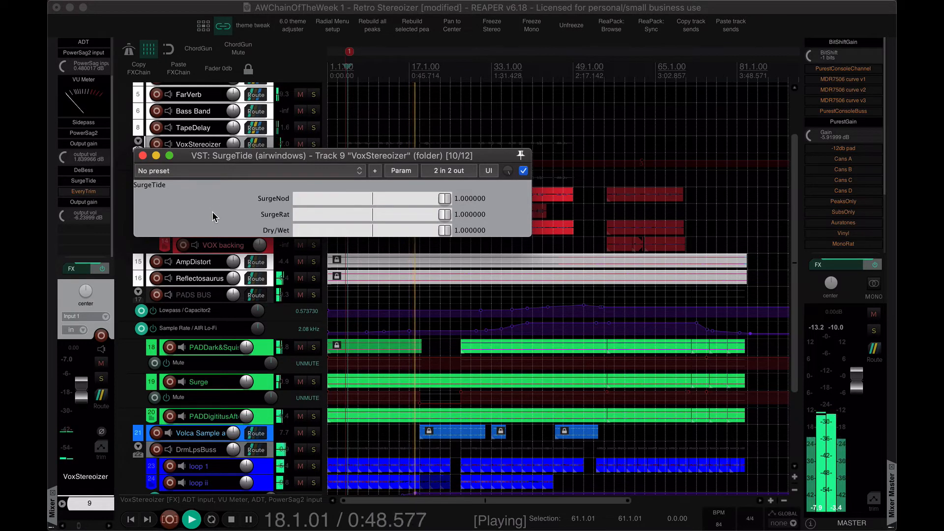
# Lower the SurgeTide Dry/Wet to about 0.526 and raise the chain's final Output gain to about -3.12 dB.
pyautogui.moveTo(238, 156); pyautogui.dragTo(233, 162)
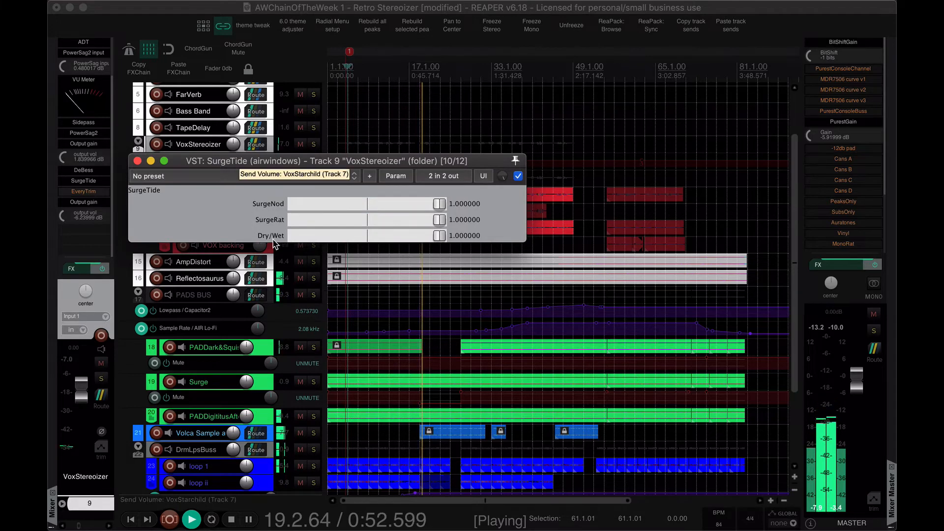
pyautogui.moveTo(439, 235); pyautogui.dragTo(356, 239)
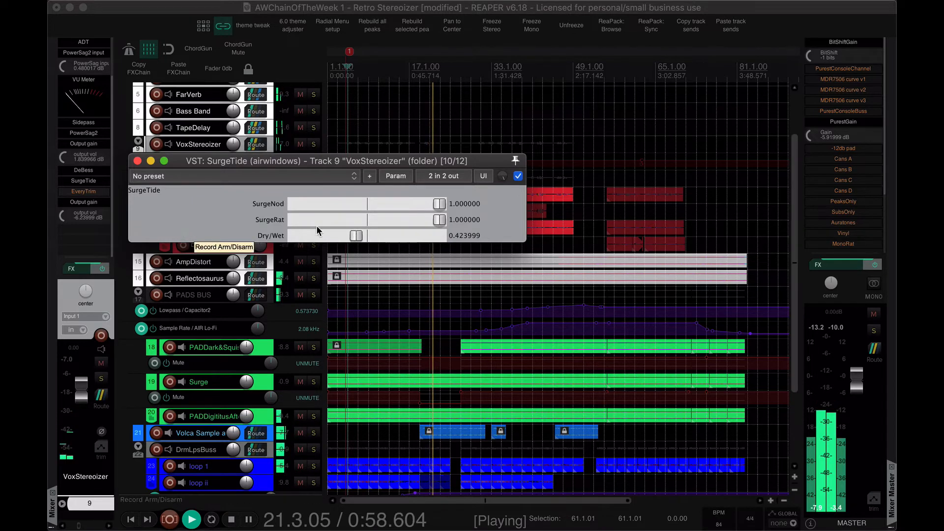
pyautogui.click(371, 236)
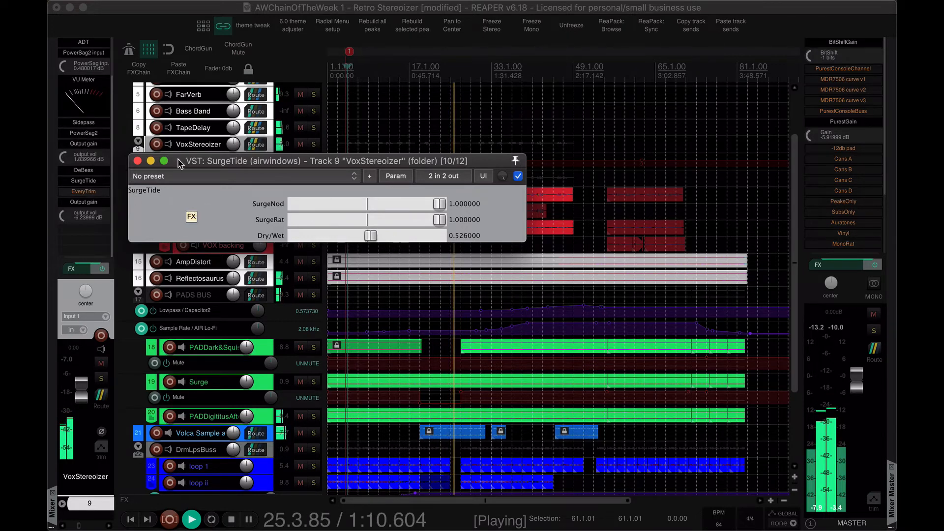
pyautogui.moveTo(65, 216); pyautogui.dragTo(65, 209)
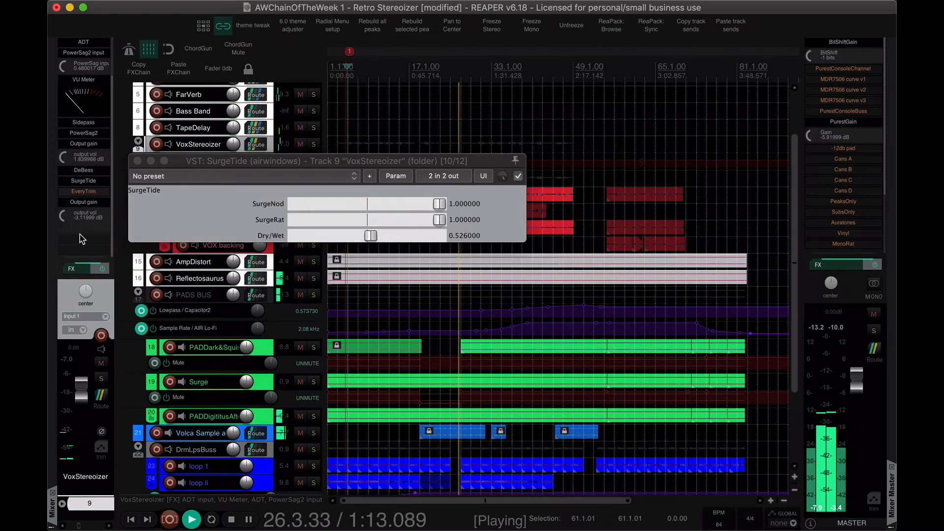
pyautogui.click(195, 212)
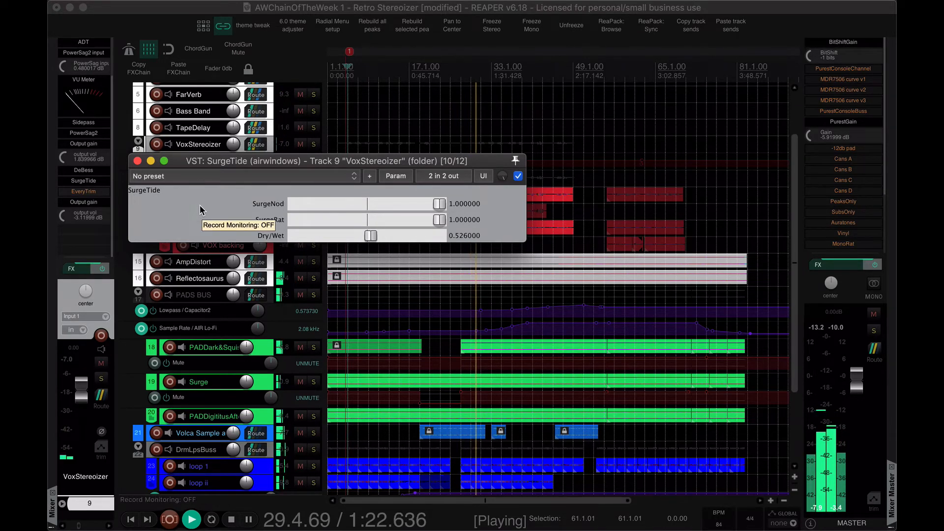
# Fine-tune the SurgeTide Dry/Wet to about 0.504 and the chain's final Output gain to about -2.08 dB.
pyautogui.moveTo(370, 236)
pyautogui.mouseDown()
pyautogui.moveTo(396, 239)
pyautogui.moveTo(362, 238)
pyautogui.mouseUp()
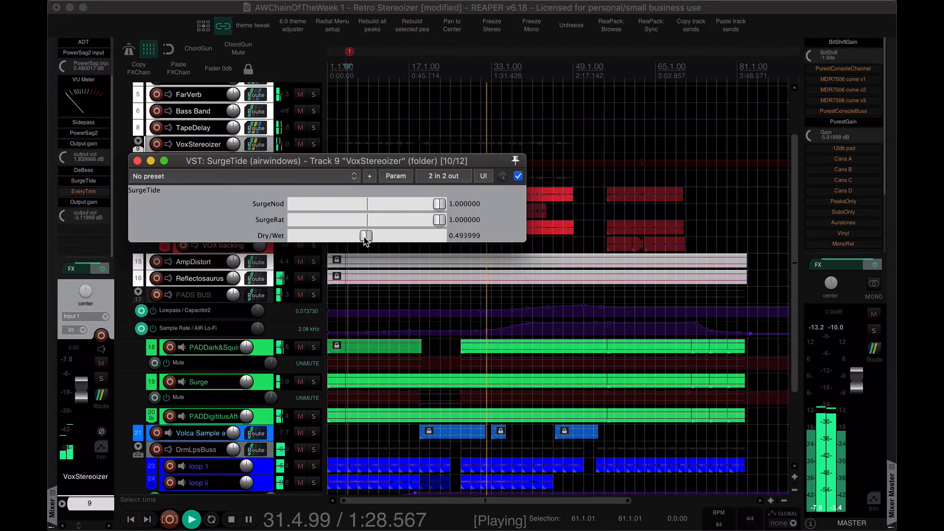
pyautogui.moveTo(69, 222)
pyautogui.mouseDown()
pyautogui.moveTo(69, 204)
pyautogui.moveTo(69, 214)
pyautogui.mouseUp()
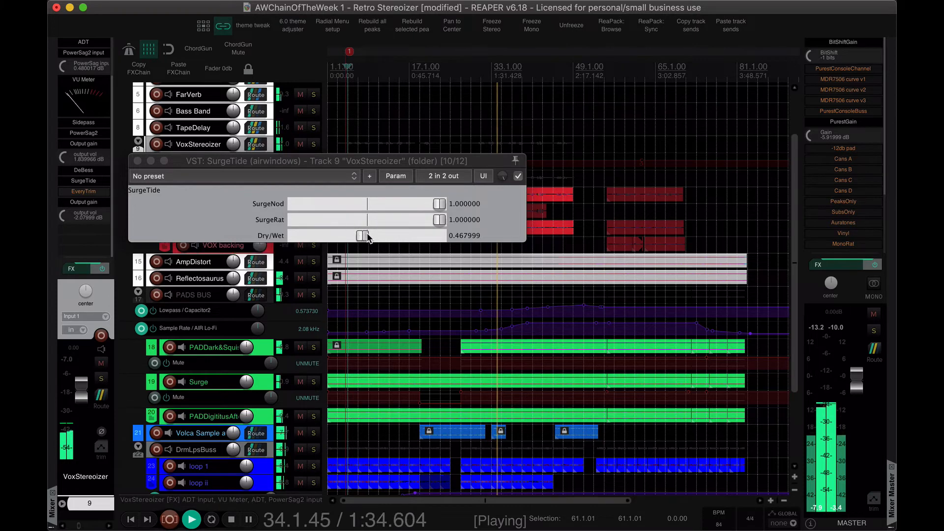
pyautogui.moveTo(367, 233)
pyautogui.mouseDown()
pyautogui.moveTo(380, 237)
pyautogui.moveTo(369, 239)
pyautogui.mouseUp()
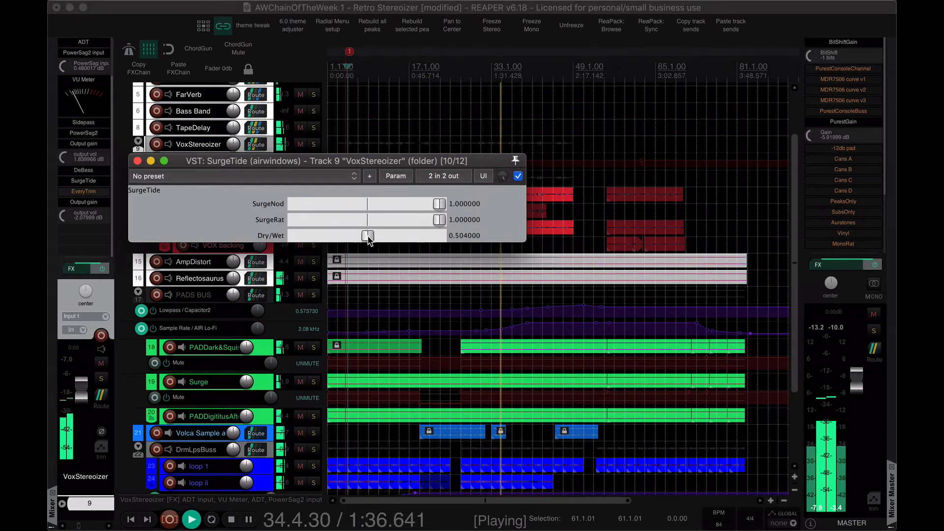
# Set SurgeTide to SurgeNod about 0.774, SurgeRat about 0.805 and Dry/Wet about 0.63 during playback.
pyautogui.moveTo(439, 219); pyautogui.dragTo(410, 211)
pyautogui.moveTo(372, 238); pyautogui.dragTo(387, 237)
pyautogui.moveTo(408, 204); pyautogui.dragTo(415, 223)
pyautogui.moveTo(399, 204); pyautogui.dragTo(407, 206)
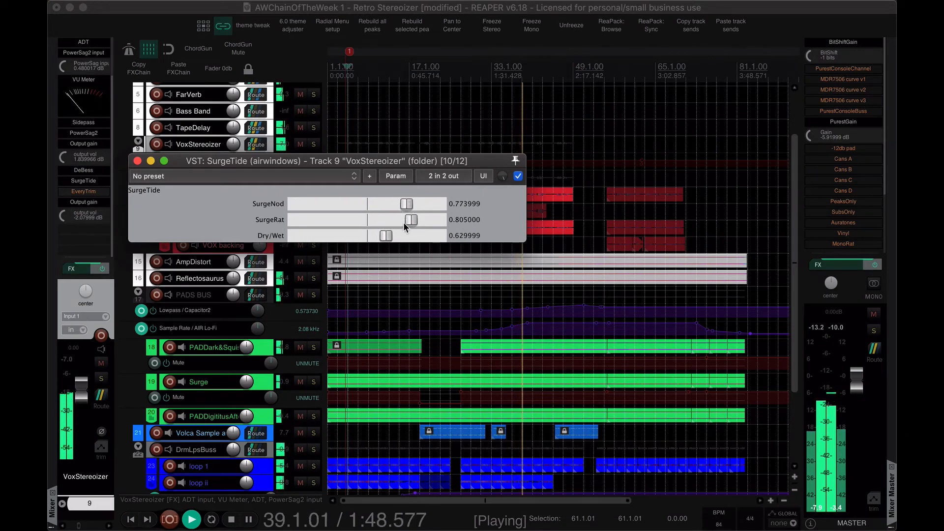
# Raise the SurgeTide Dry/Wet to about 0.682 during playback and close the plugin.
pyautogui.moveTo(387, 235); pyautogui.dragTo(397, 238)
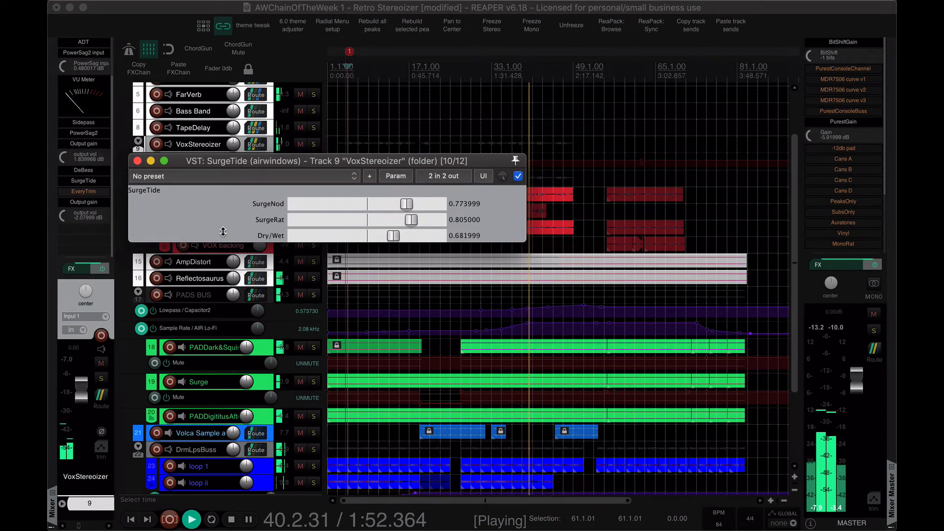
pyautogui.moveTo(231, 166); pyautogui.dragTo(245, 184)
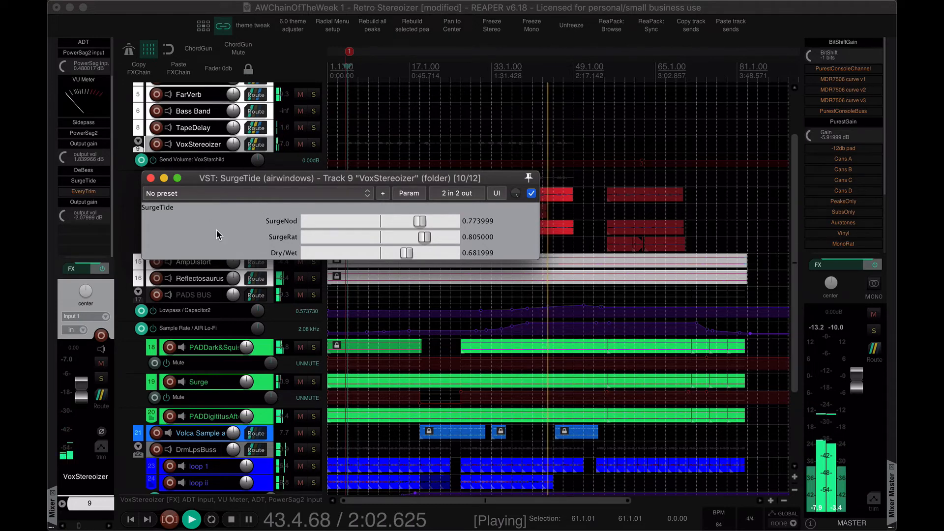
pyautogui.click(150, 178)
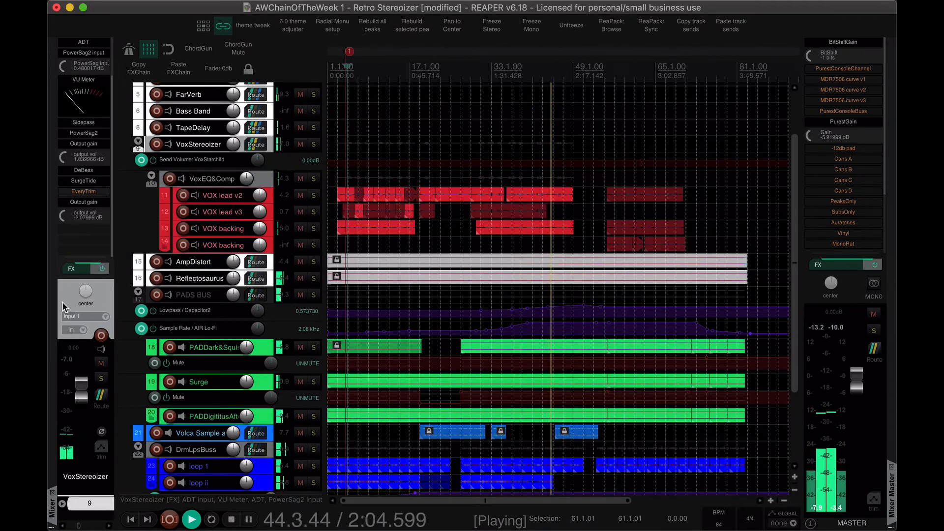
# Open and enable EveryTrim on the VoxStereoizer track and restart playback from the earlier start point.
pyautogui.click(84, 191)
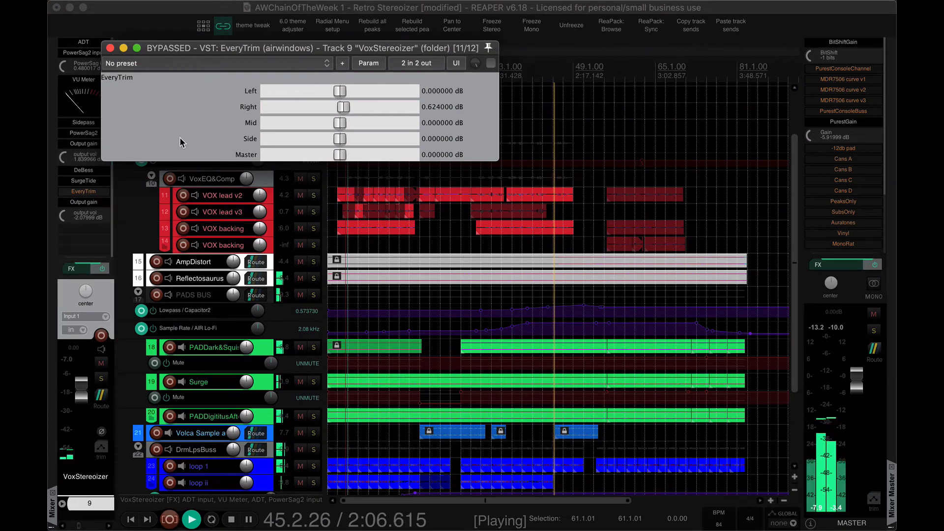
pyautogui.moveTo(245, 49); pyautogui.dragTo(285, 137)
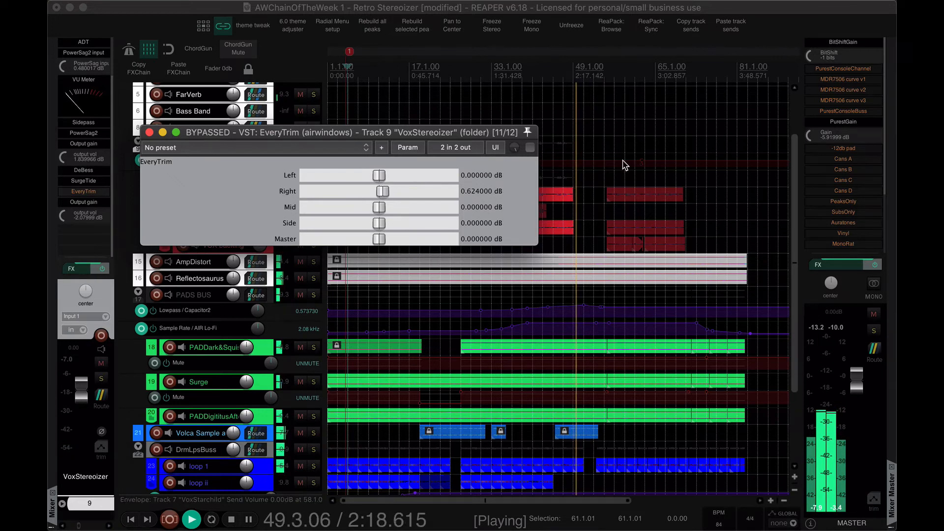
pyautogui.click(529, 147)
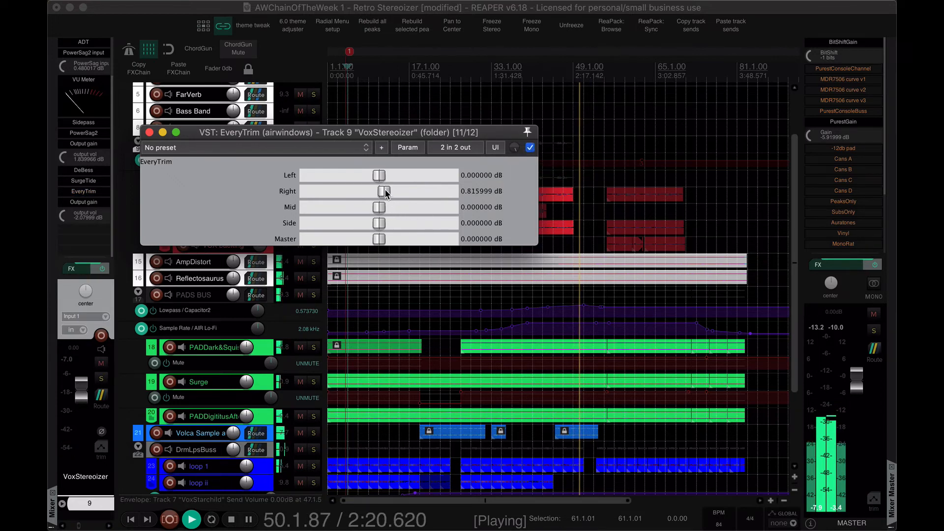
pyautogui.press('space')
pyautogui.press('space')
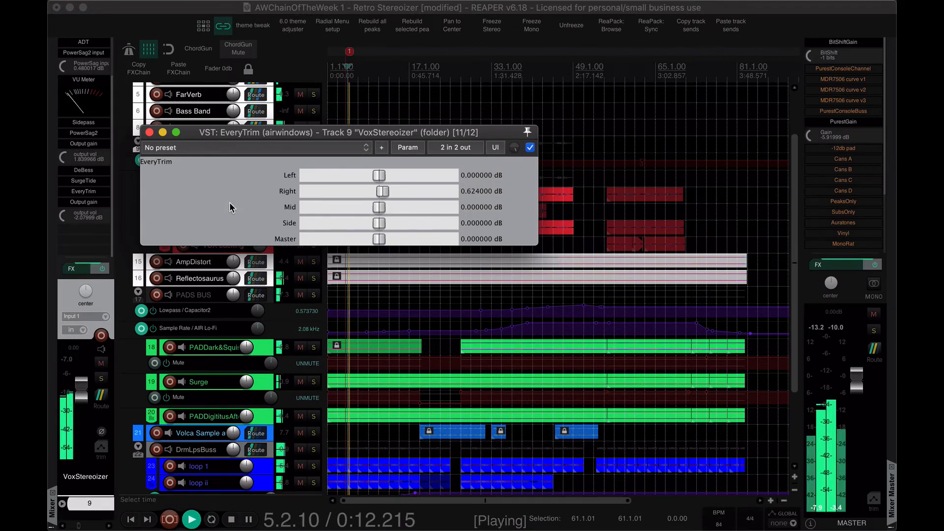
# Set EveryTrim's Left to about 0.408 dB and Right to about -0.576 dB, with Side reset to 0 dB after a trial boost.
pyautogui.moveTo(382, 191)
pyautogui.mouseDown()
pyautogui.moveTo(341, 178)
pyautogui.moveTo(377, 181)
pyautogui.moveTo(380, 195)
pyautogui.moveTo(380, 183)
pyautogui.moveTo(379, 195)
pyautogui.moveTo(380, 176)
pyautogui.moveTo(379, 192)
pyautogui.mouseUp()
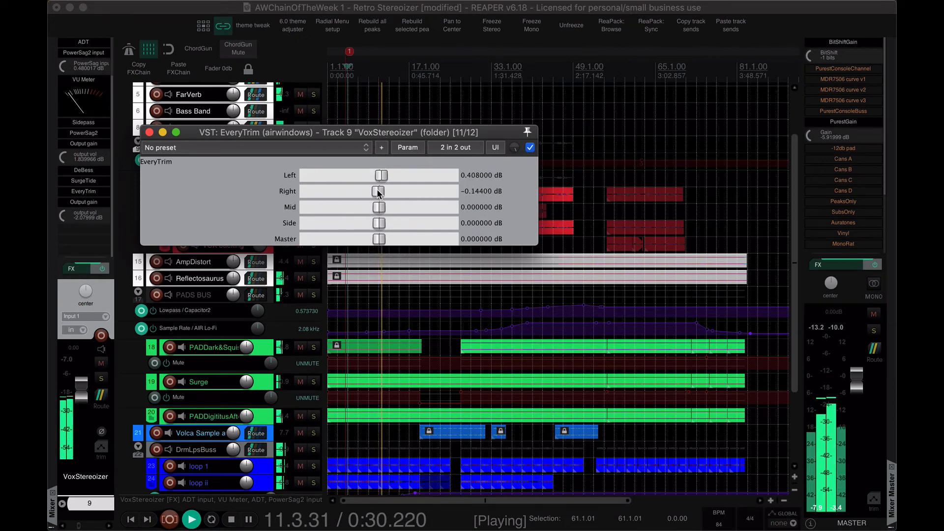
pyautogui.moveTo(378, 192); pyautogui.dragTo(382, 229)
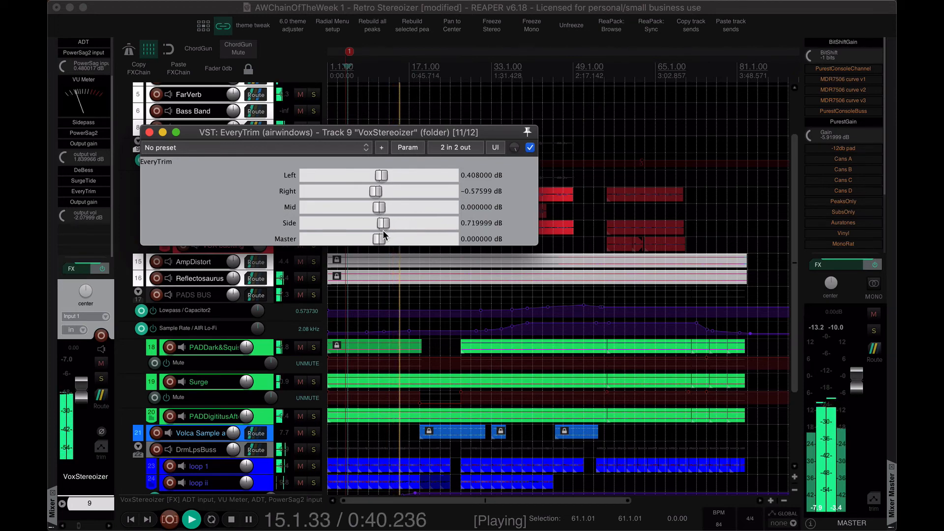
pyautogui.doubleClick(383, 229)
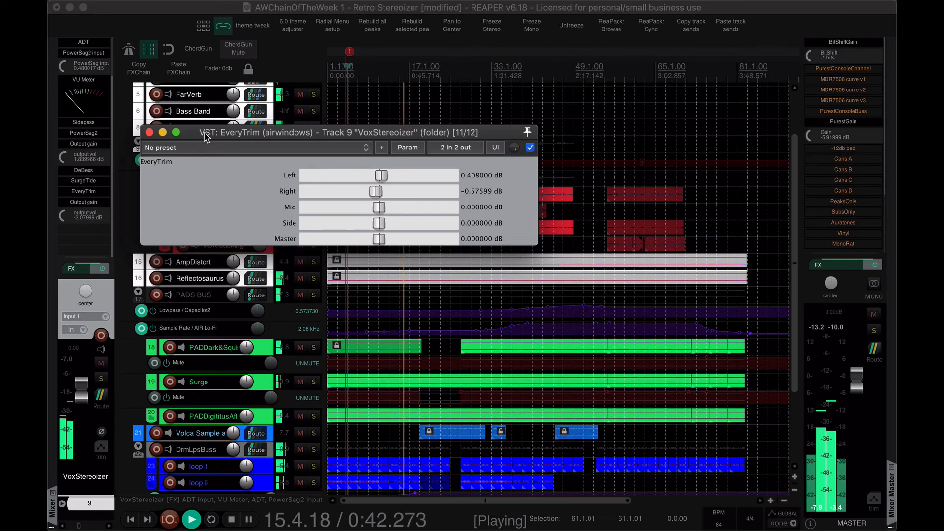
# Compare the master output in mono and stereo, closing EveryTrim and leaving the master in stereo.
pyautogui.click(871, 285)
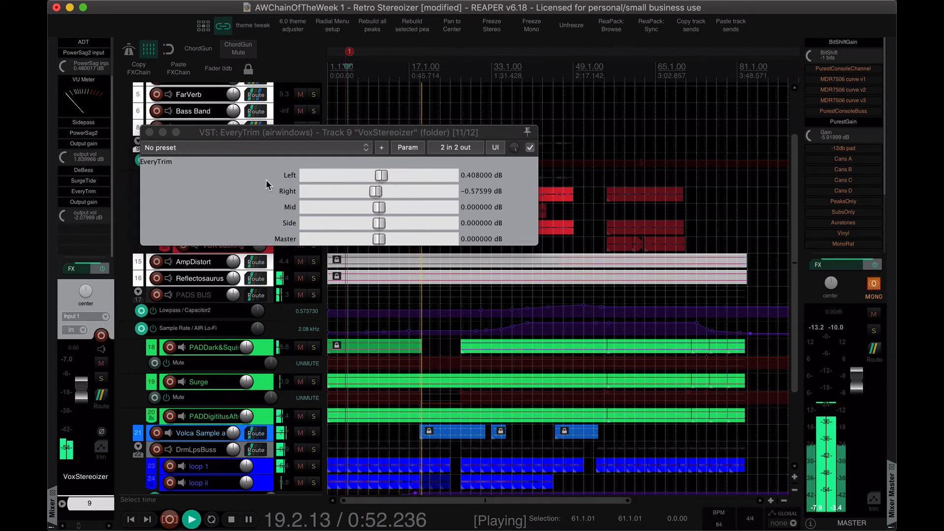
pyautogui.click(150, 132)
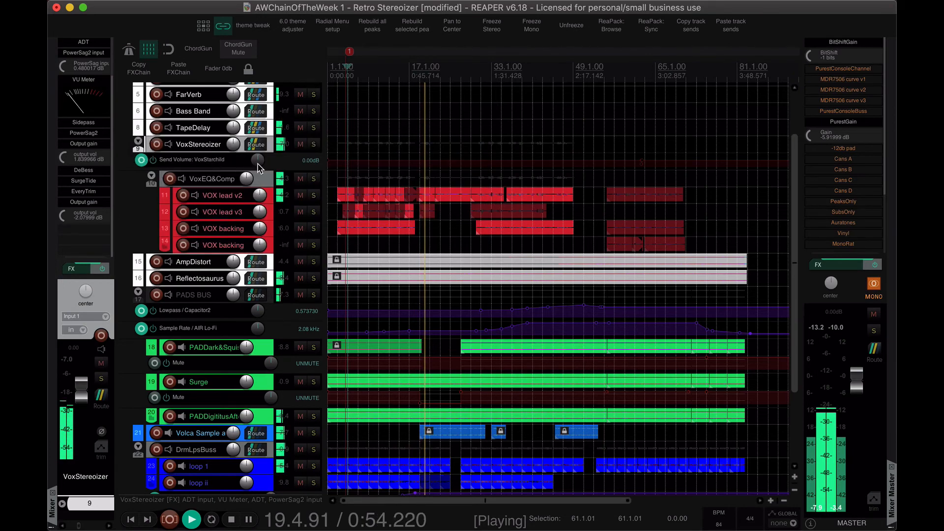
pyautogui.click(873, 284)
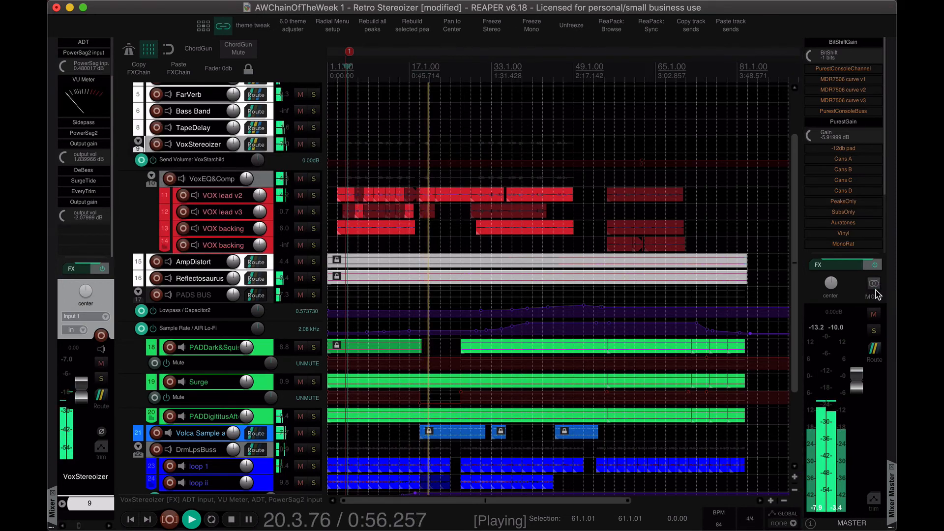
pyautogui.click(876, 284)
pyautogui.click(876, 284)
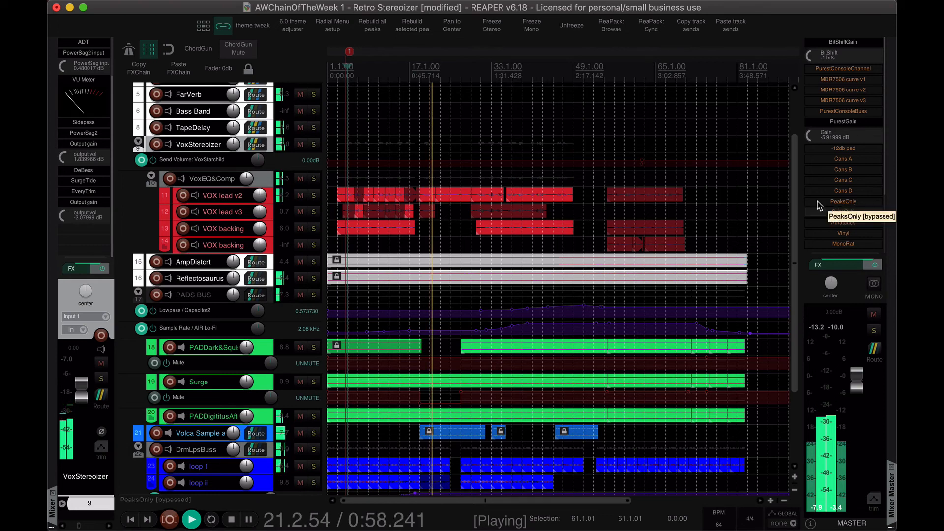
# Save the project and stop playback with the start of the VoxStereoizer effects chain in view.
pyautogui.press('super+s')
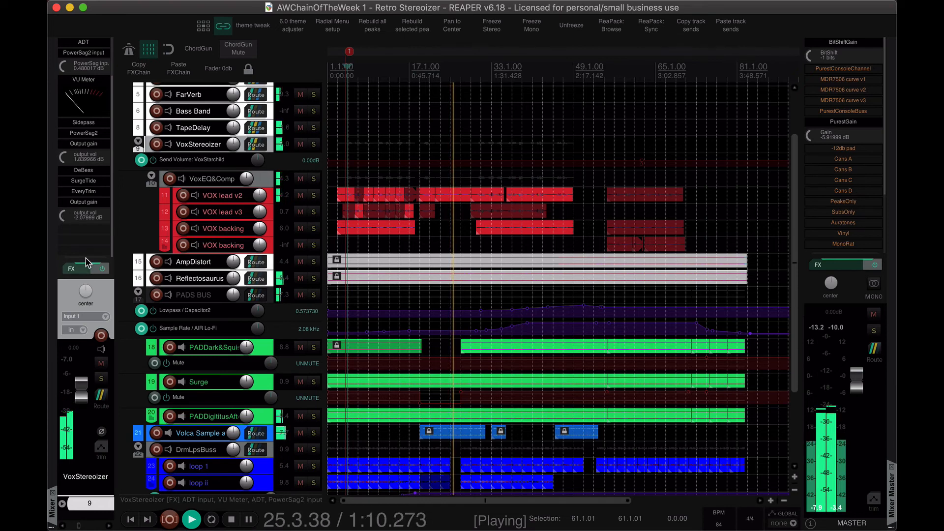
pyautogui.scroll(3, 109, 231)
pyautogui.scroll(1, 109, 231)
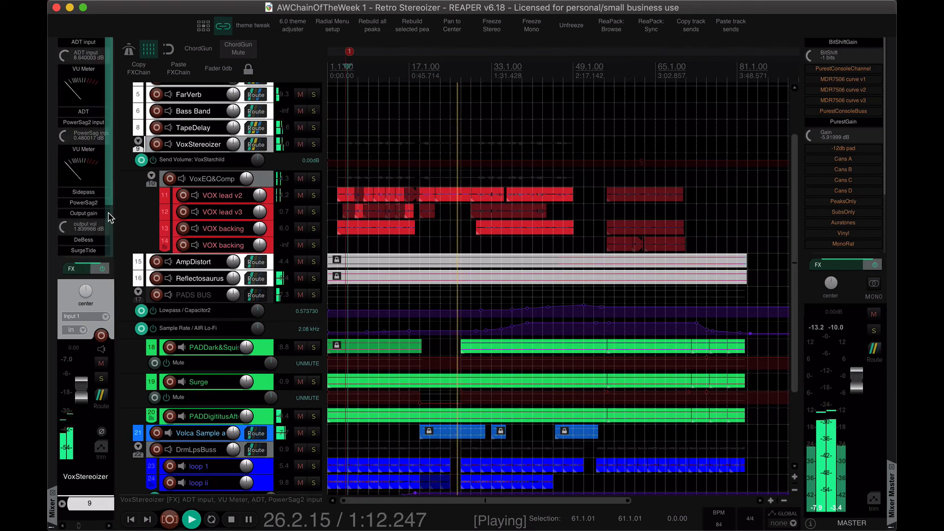
pyautogui.press('space')
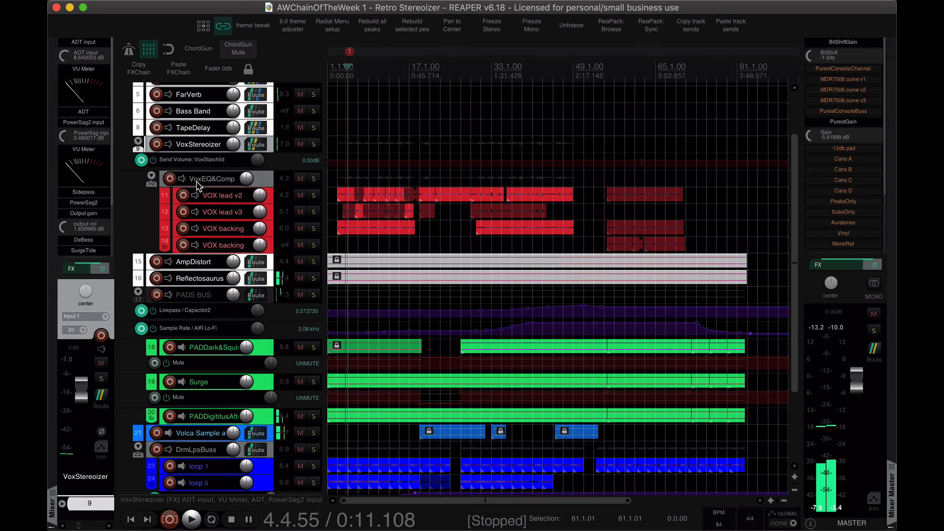
pyautogui.moveTo(109, 186)
pyautogui.mouseDown()
pyautogui.moveTo(110, 240)
pyautogui.moveTo(107, 183)
pyautogui.mouseUp()
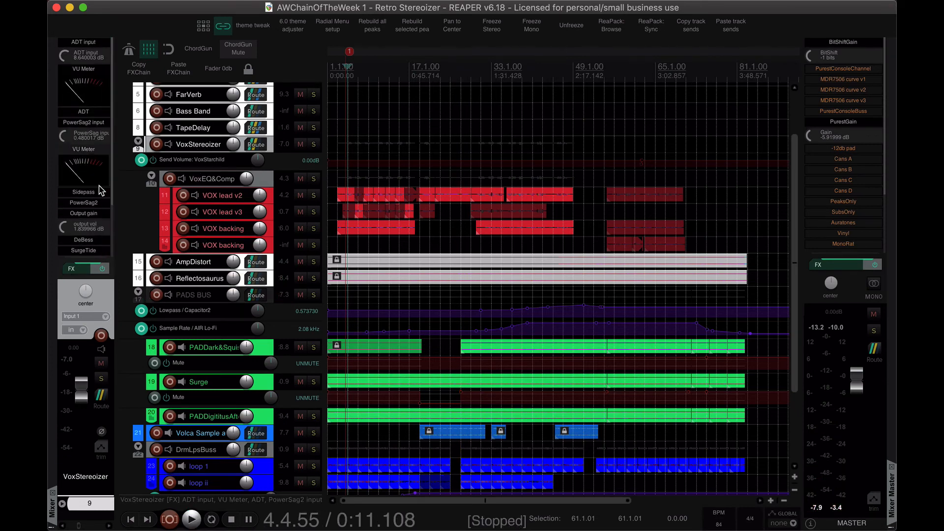